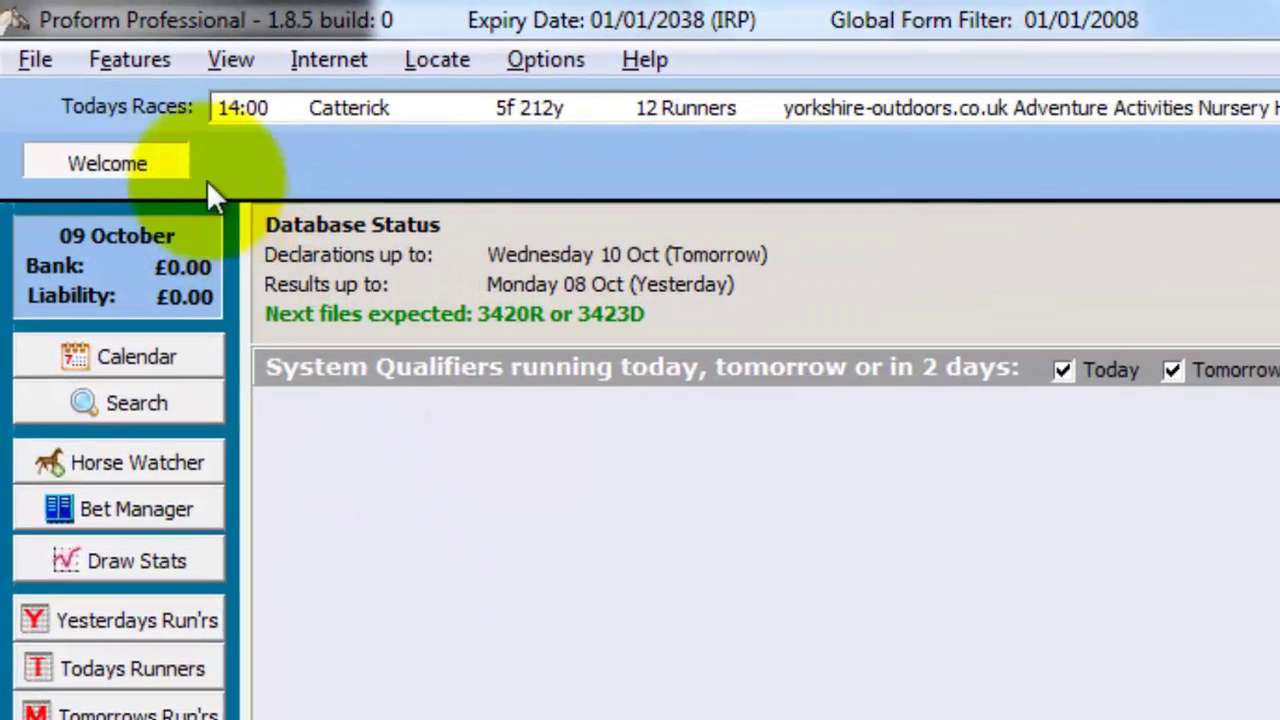
# Step: Open the System Builder and move its pane dividers to widen the filter area and Recent Reports pane
pyautogui.click(127, 59)
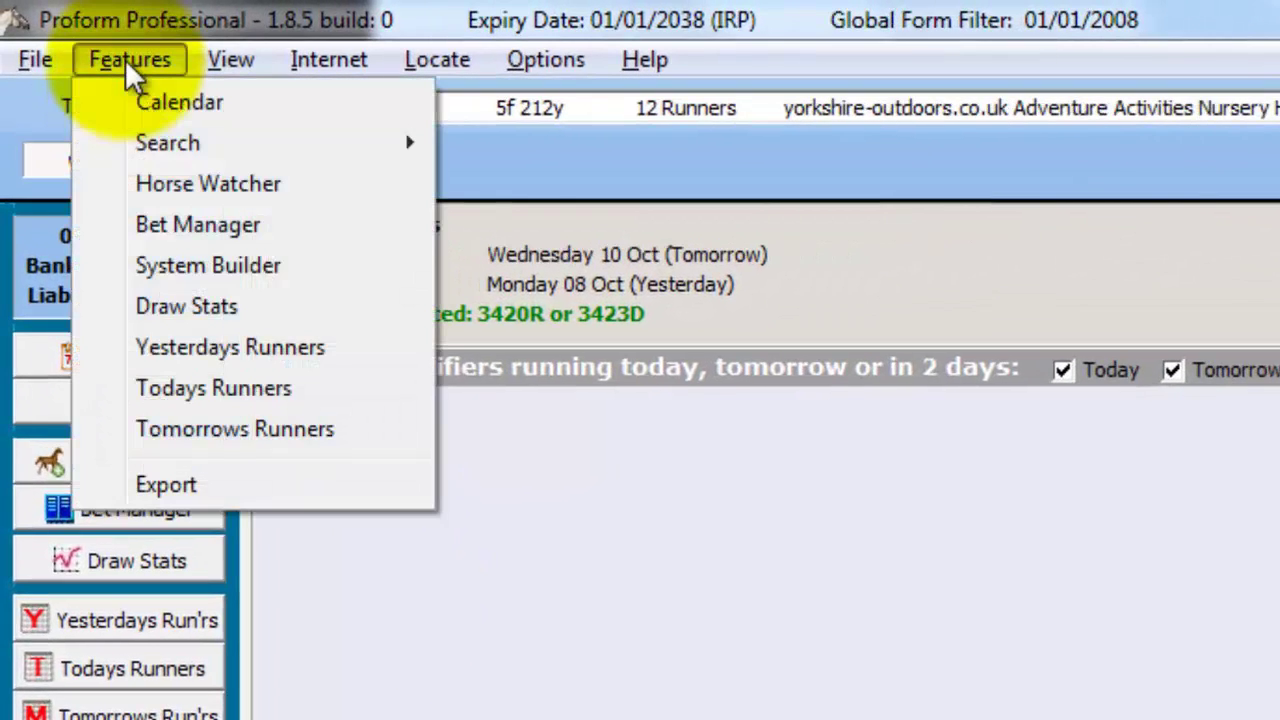
pyautogui.click(466, 591)
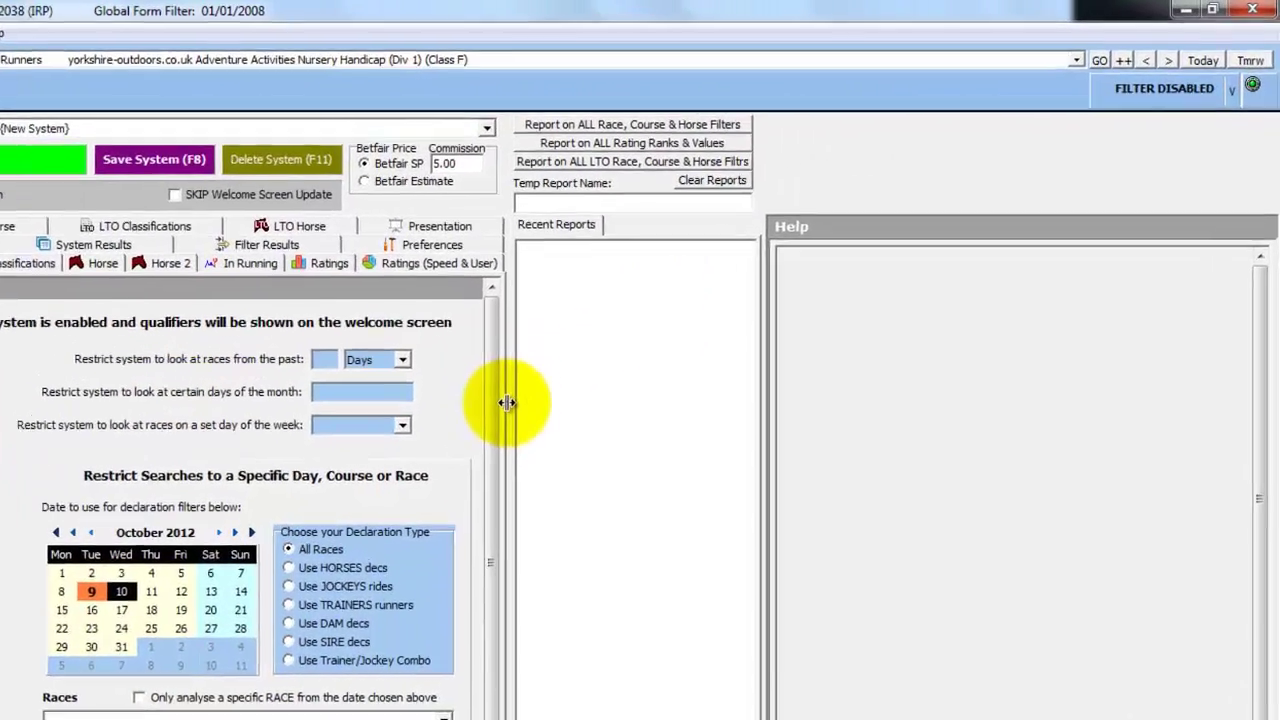
pyautogui.moveTo(507, 402); pyautogui.dragTo(704, 410)
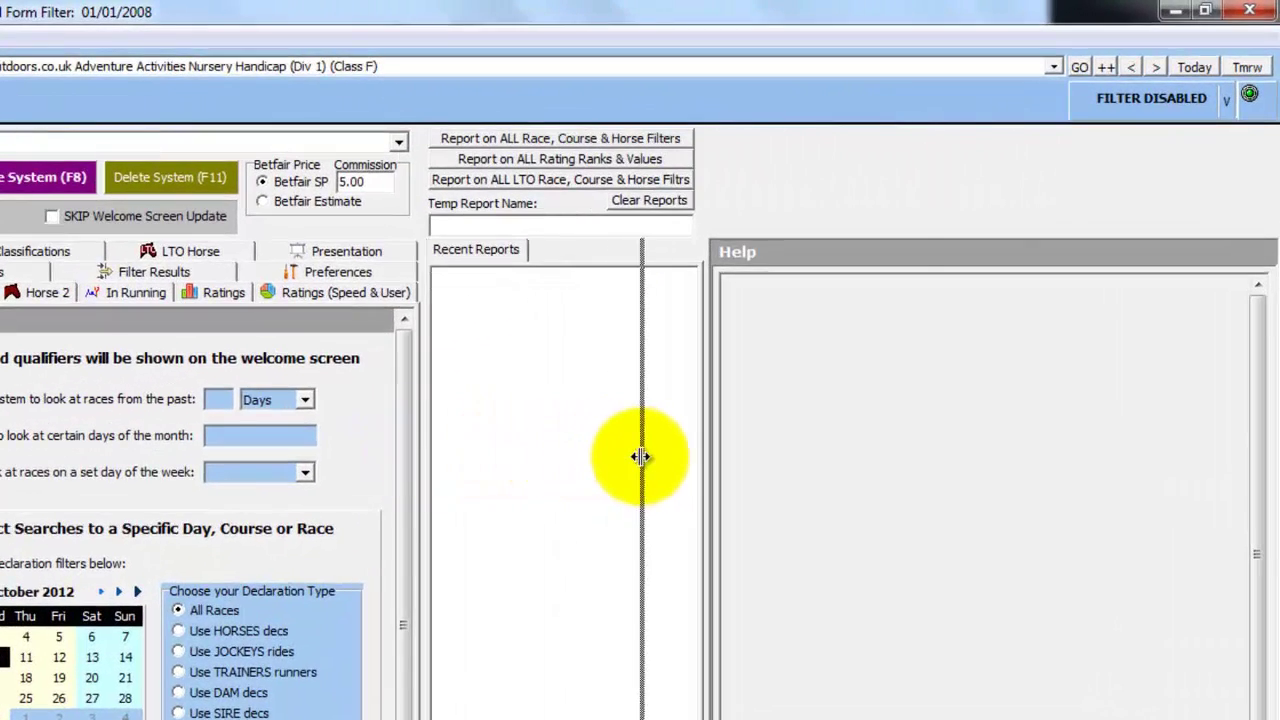
pyautogui.moveTo(640, 456); pyautogui.dragTo(706, 452)
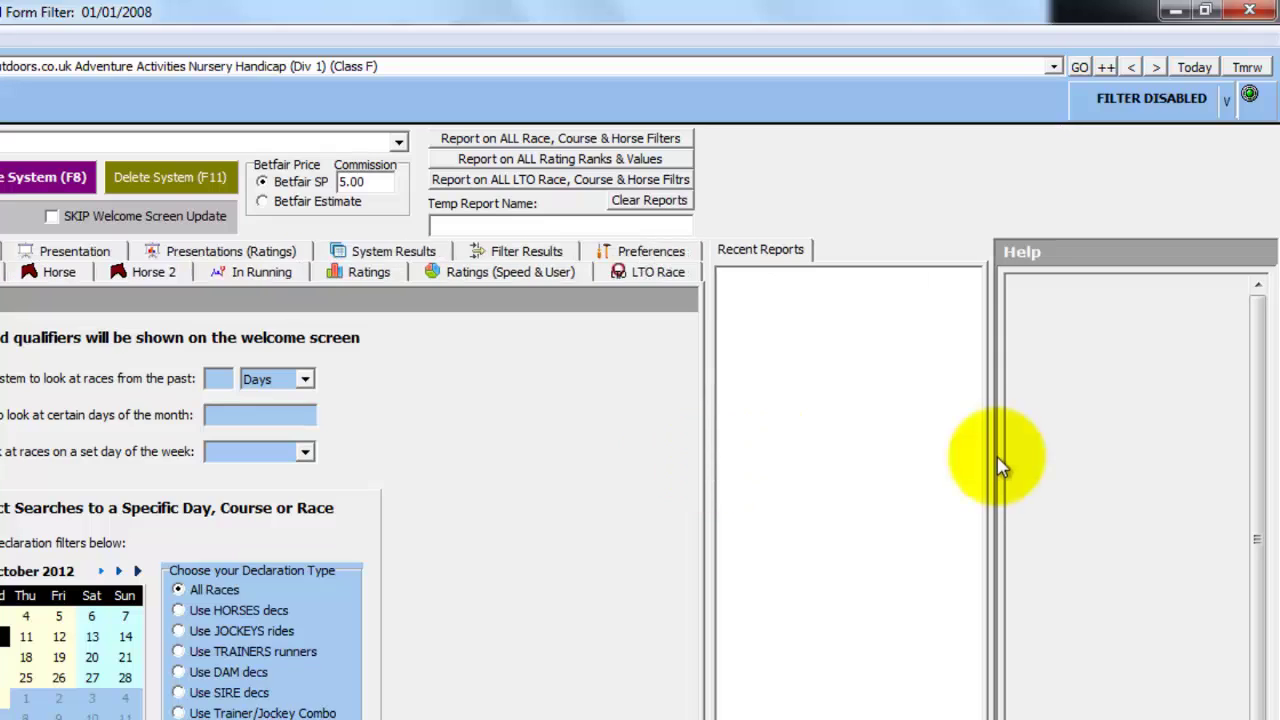
pyautogui.moveTo(991, 457); pyautogui.dragTo(960, 460)
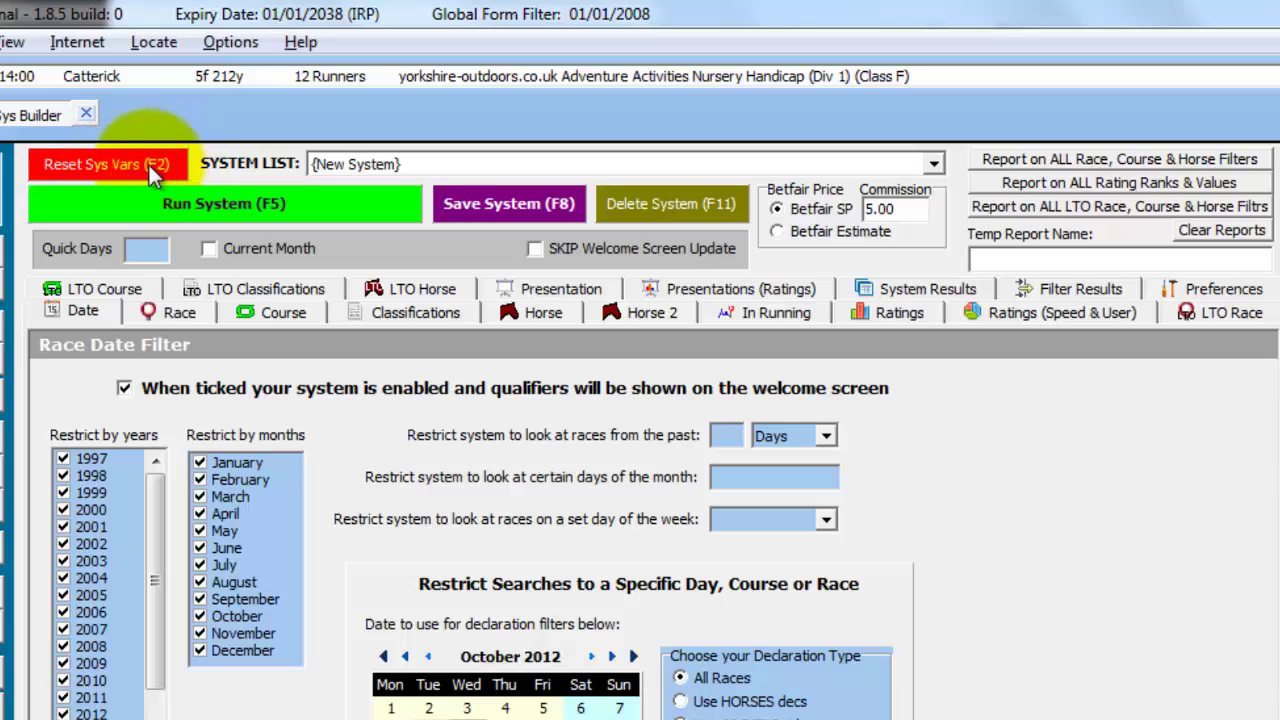
# Step: Enter "fd" as the days of the month and "fdg" as the past-races period, and reset the system variables
pyautogui.click(750, 476)
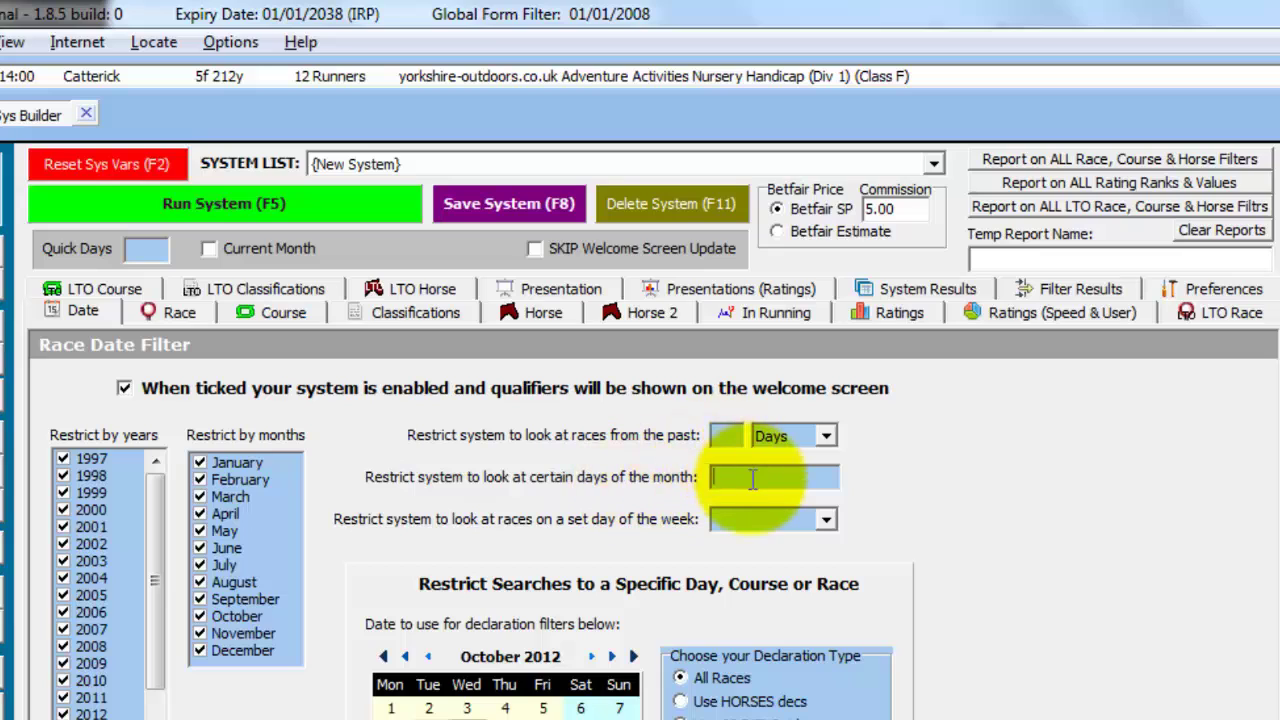
pyautogui.write('fd')
pyautogui.click(754, 513)
pyautogui.click(730, 438)
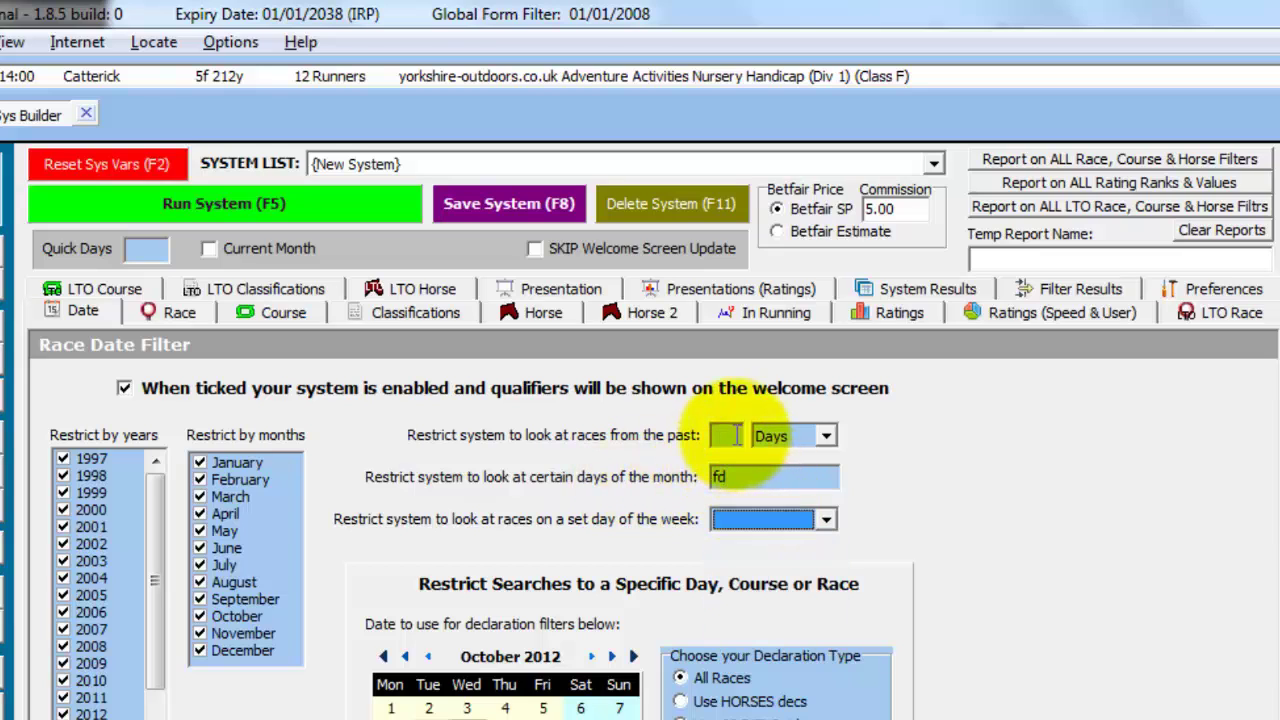
pyautogui.write('fdg')
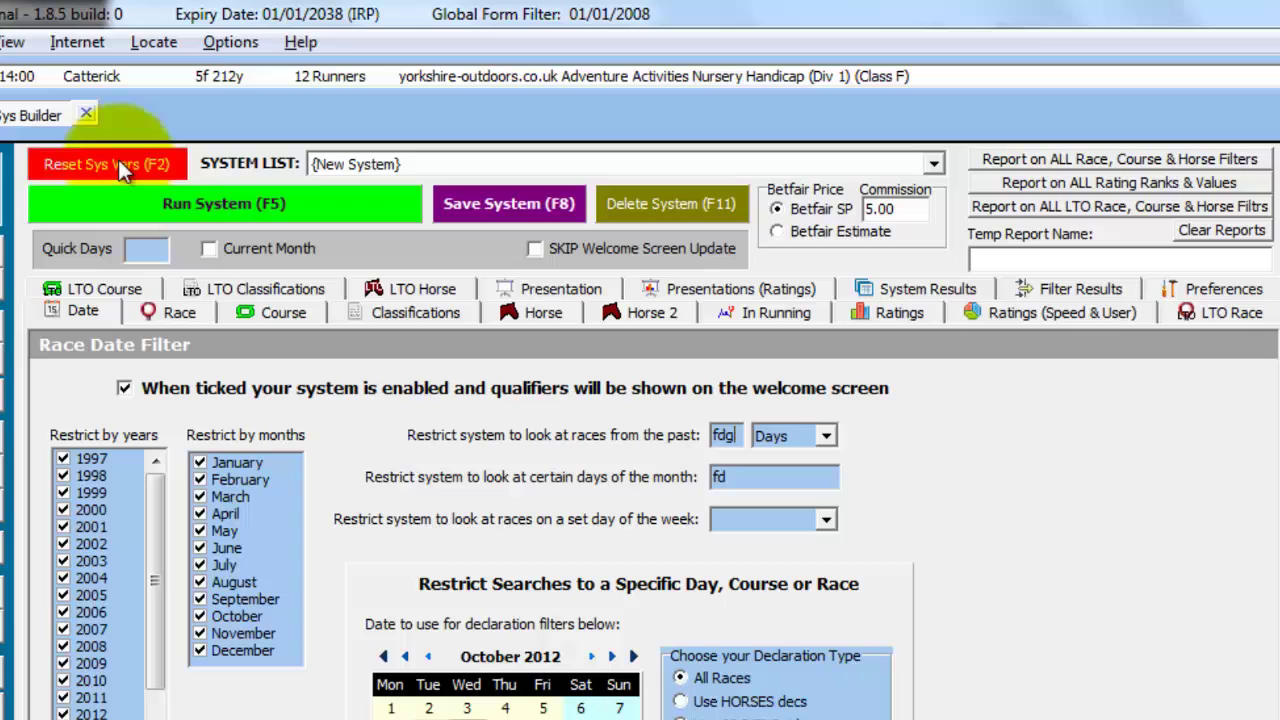
pyautogui.click(119, 165)
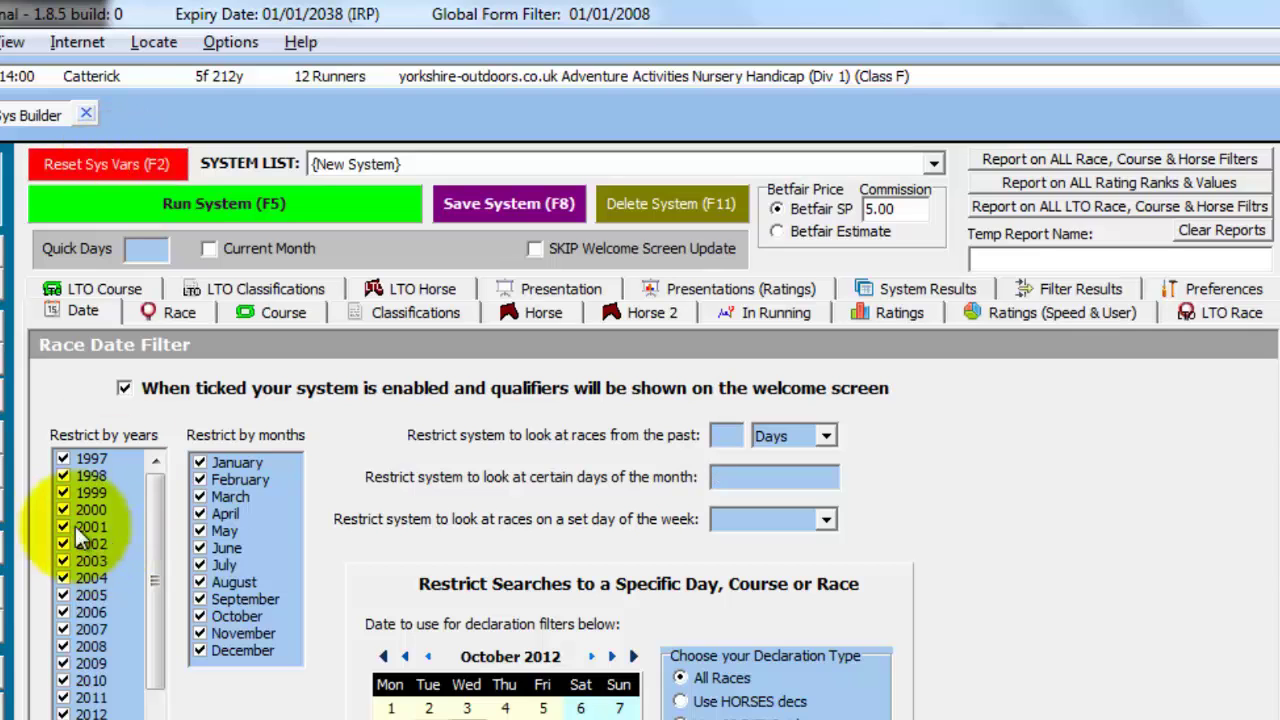
# Step: View the saved systems available in the system list
pyautogui.click(849, 166)
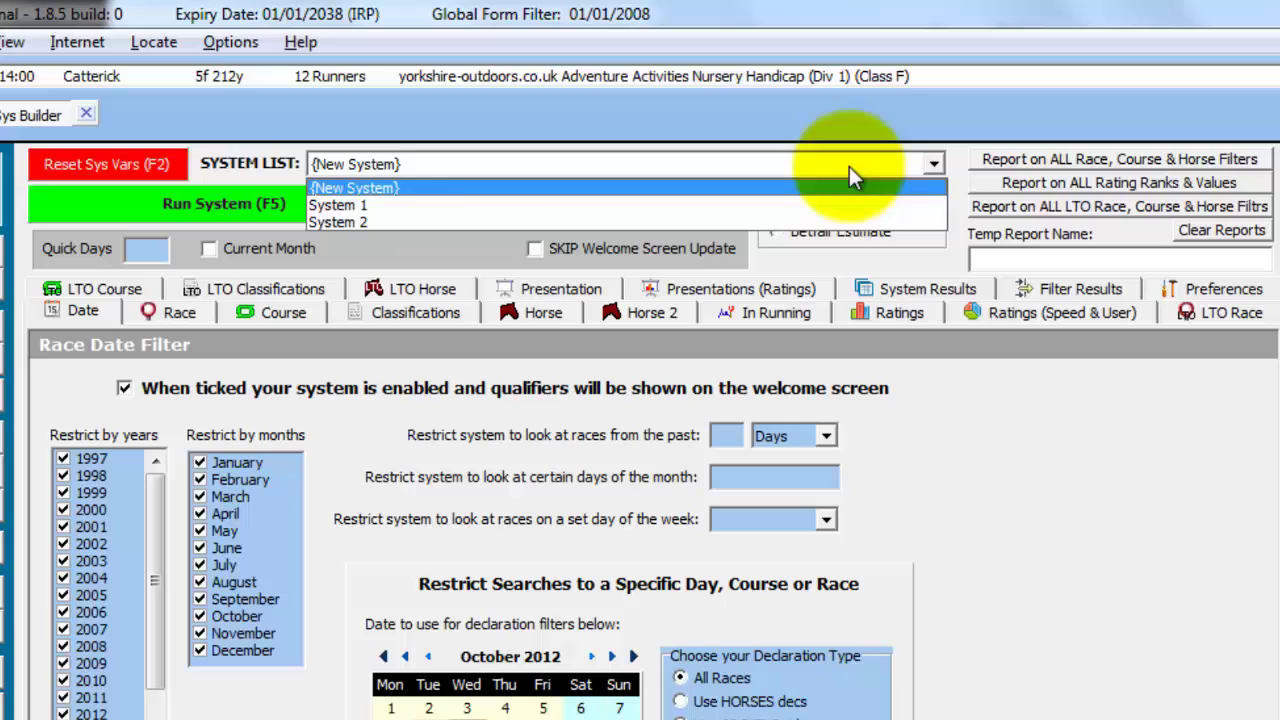
pyautogui.click(849, 166)
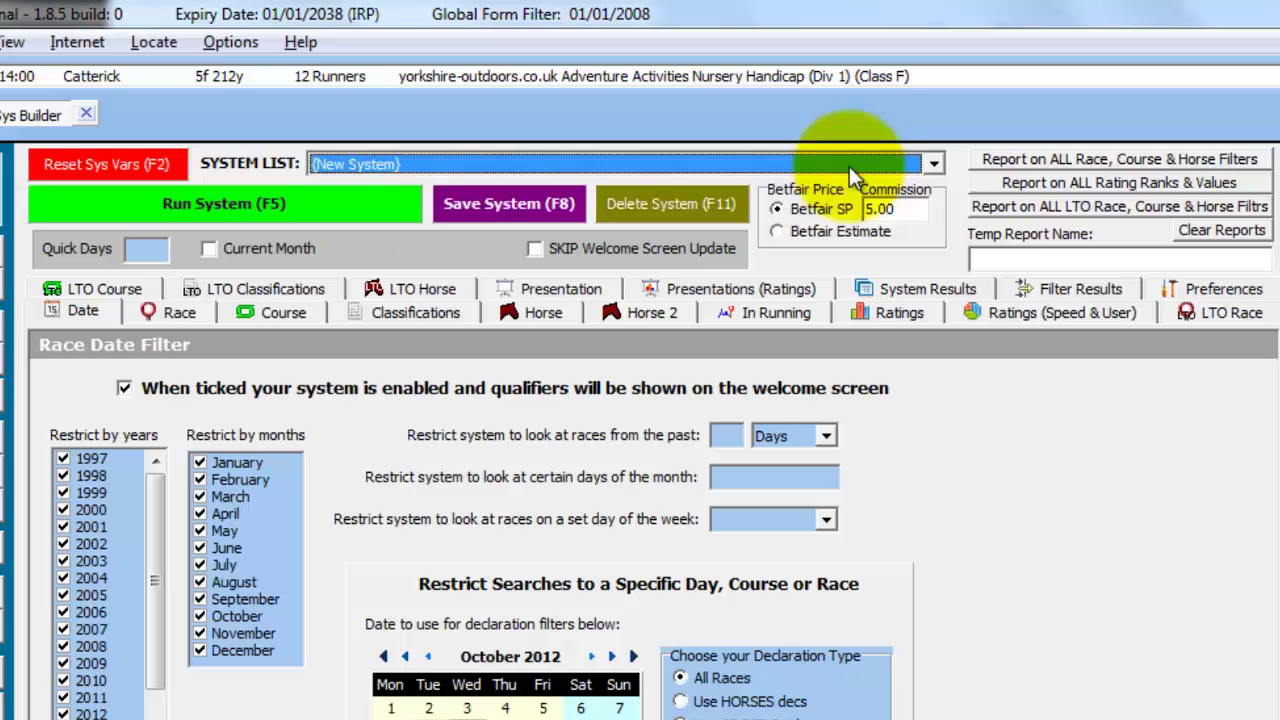
# Step: Set the Betfair commission to 4.22, return it to 5.00, and use Betfair SP as the price
pyautogui.click(910, 208)
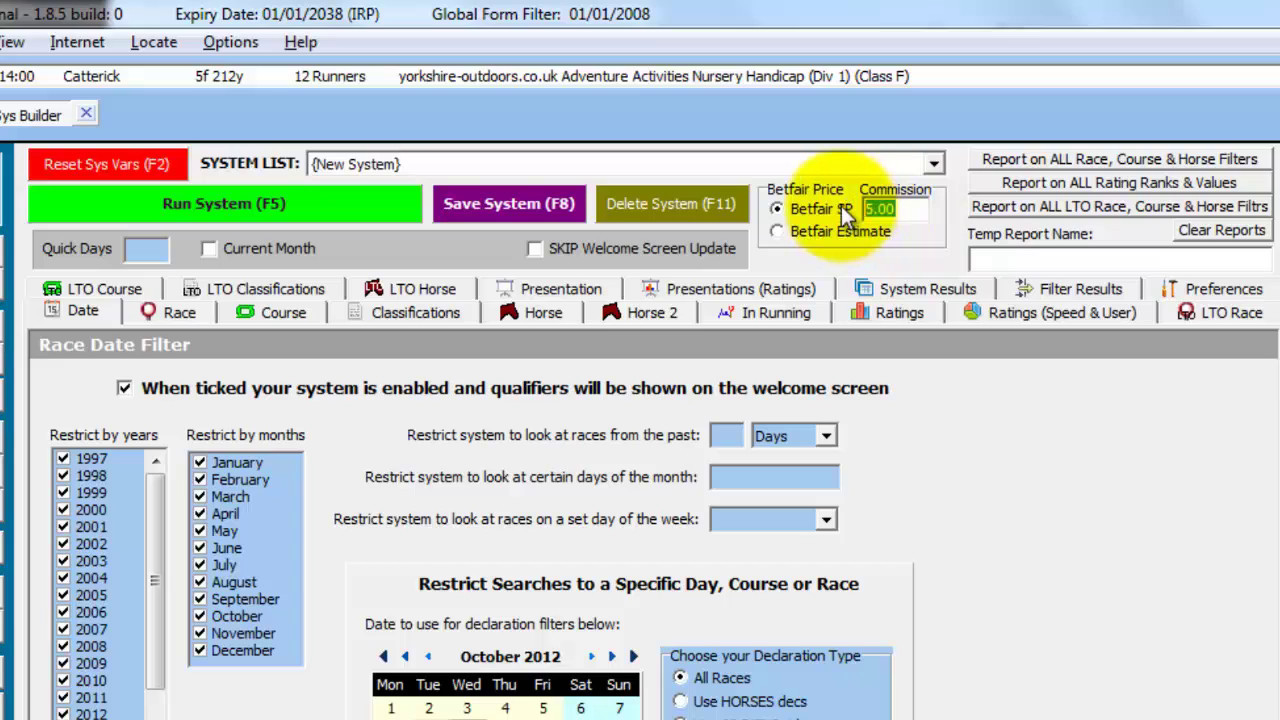
pyautogui.write('4.22')
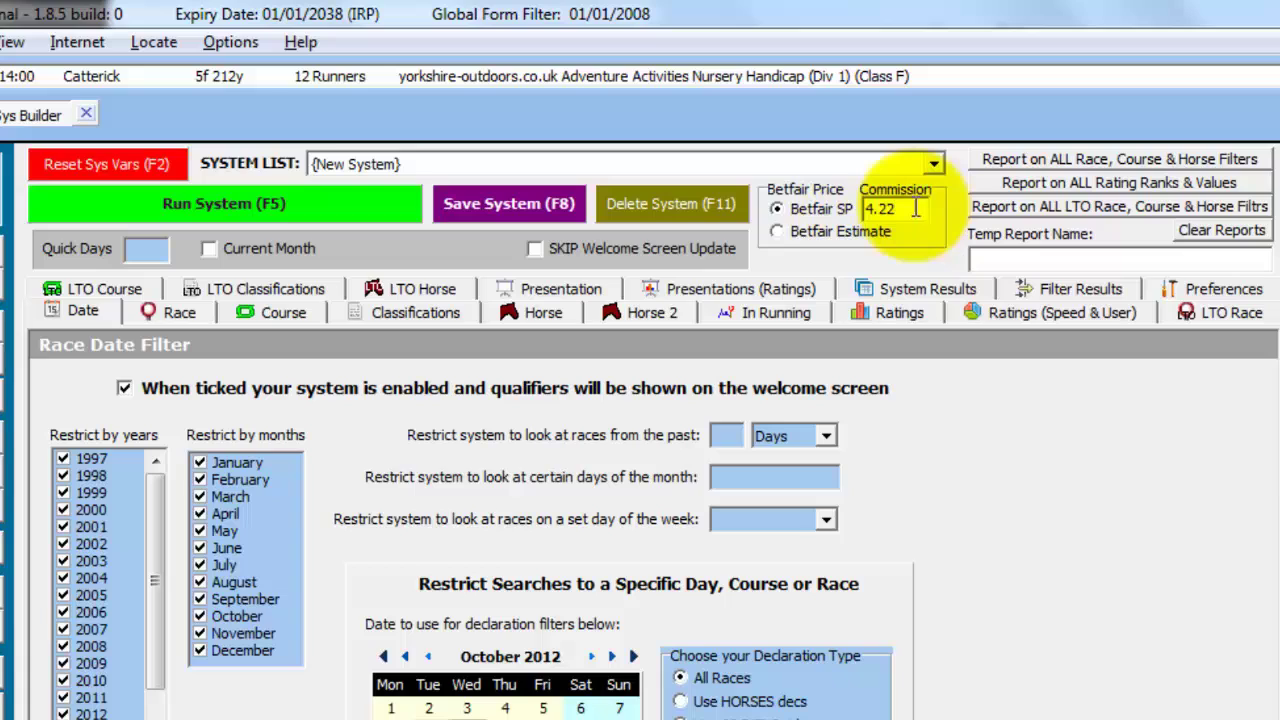
pyautogui.moveTo(915, 208); pyautogui.dragTo(856, 208)
pyautogui.write('5.00')
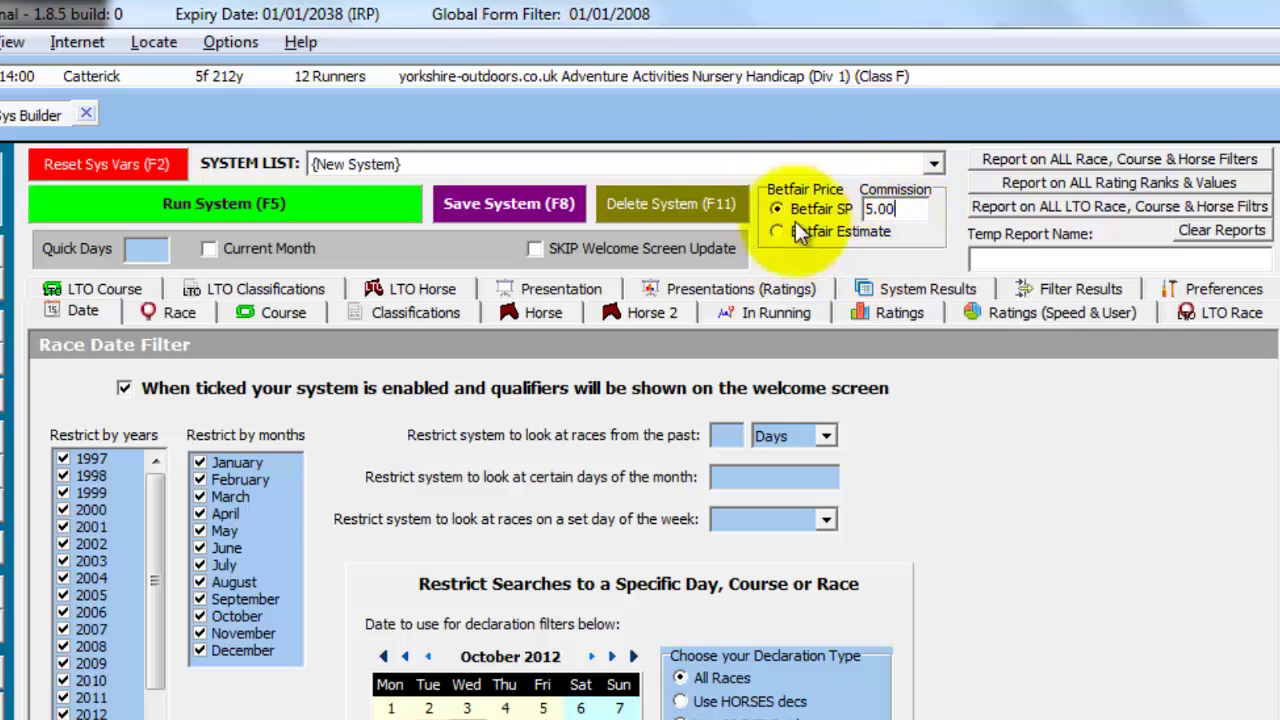
pyautogui.click(808, 208)
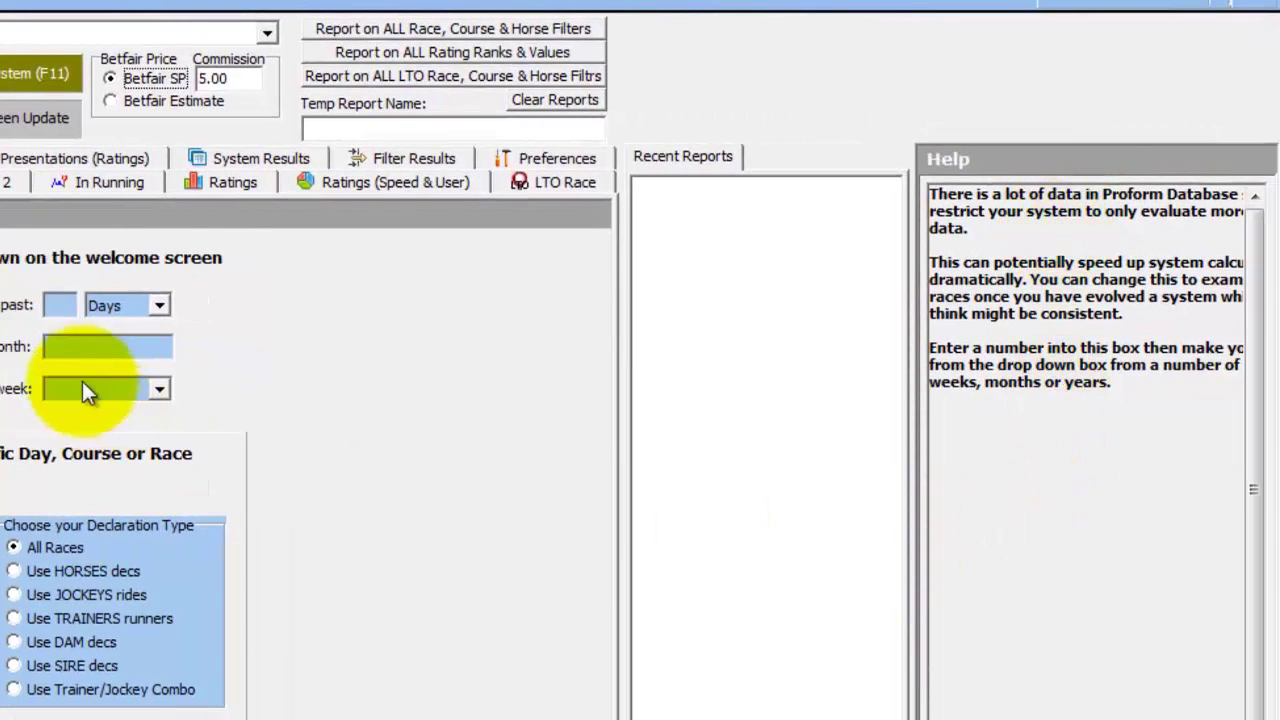
# Step: Show the help for the days-of-month and day-of-week restrictions and for the Use HORSES decs declaration type
pyautogui.click(127, 333)
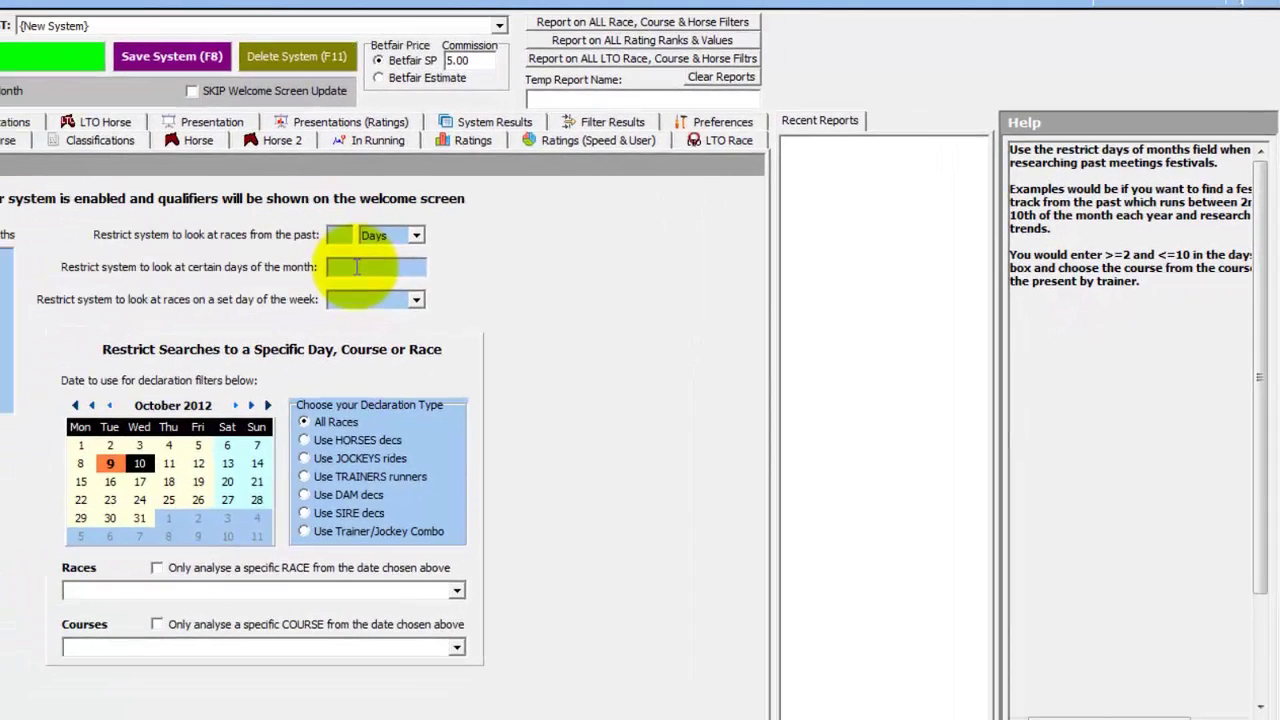
pyautogui.click(355, 299)
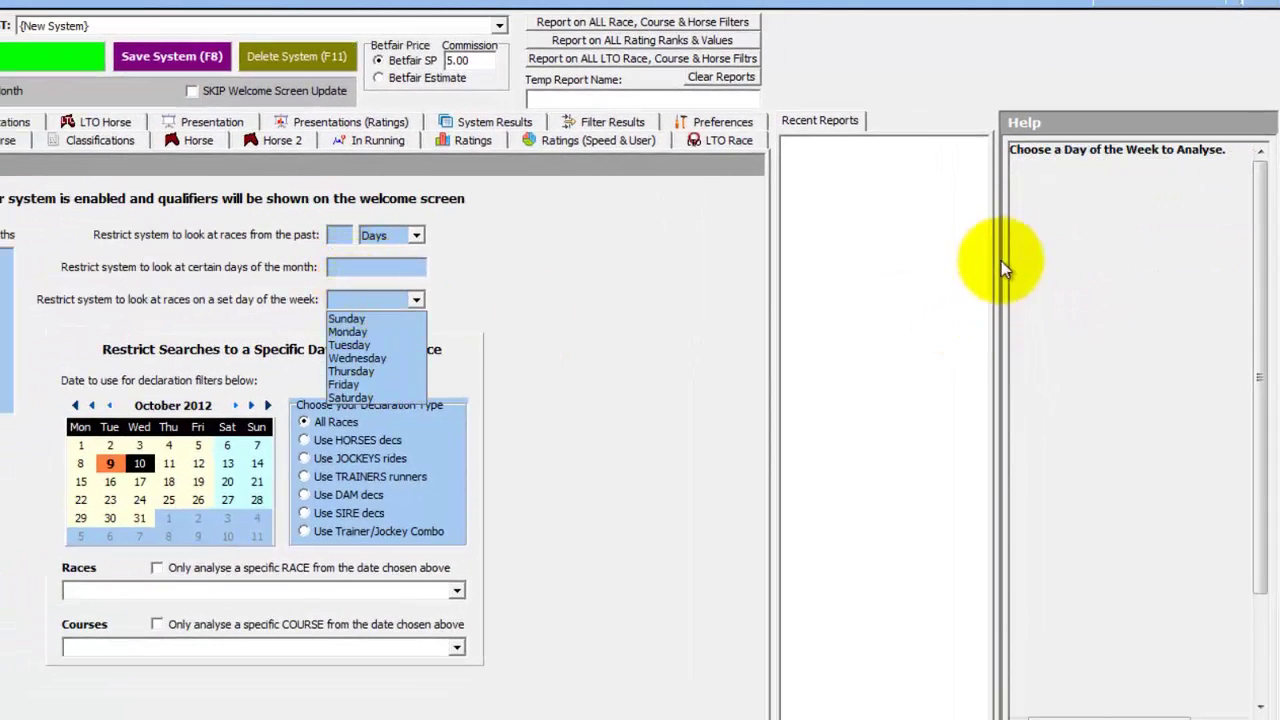
pyautogui.click(340, 311)
pyautogui.click(444, 441)
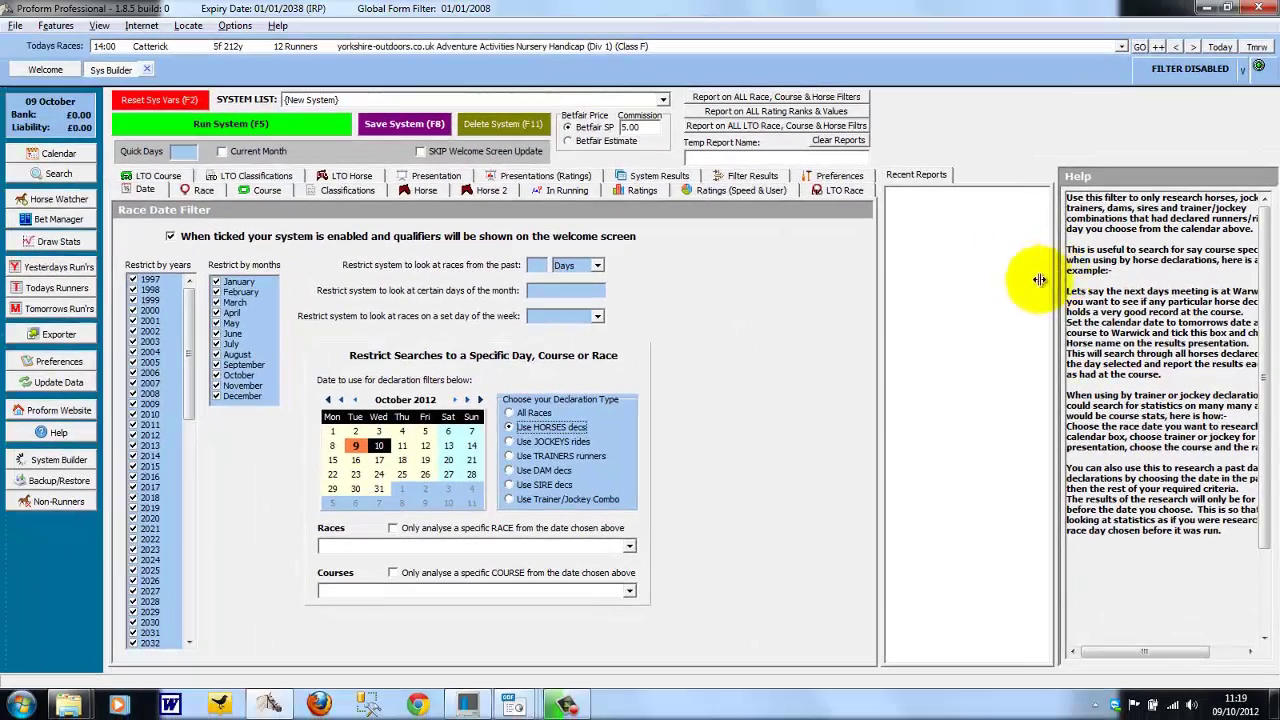
# Step: Resize the filter, Recent Reports and Help panes so that the full width of the help text fits
pyautogui.moveTo(1037, 268); pyautogui.dragTo(1003, 281)
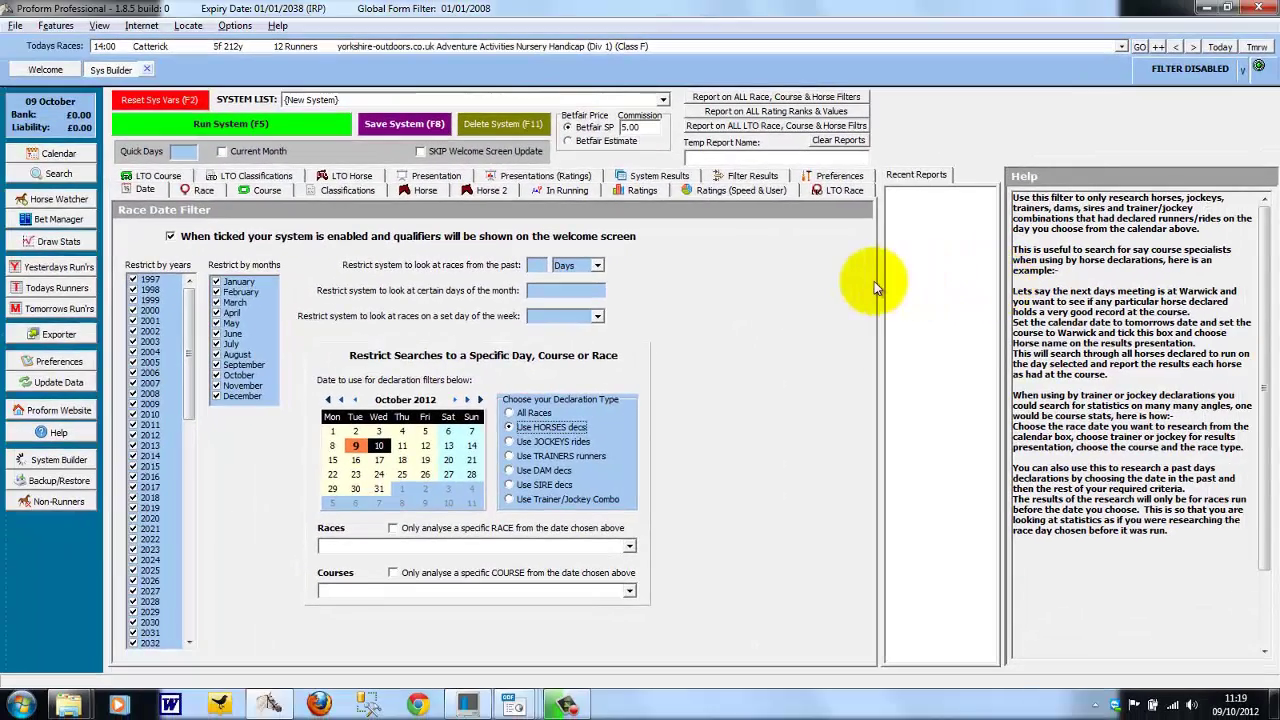
pyautogui.moveTo(877, 281); pyautogui.dragTo(796, 283)
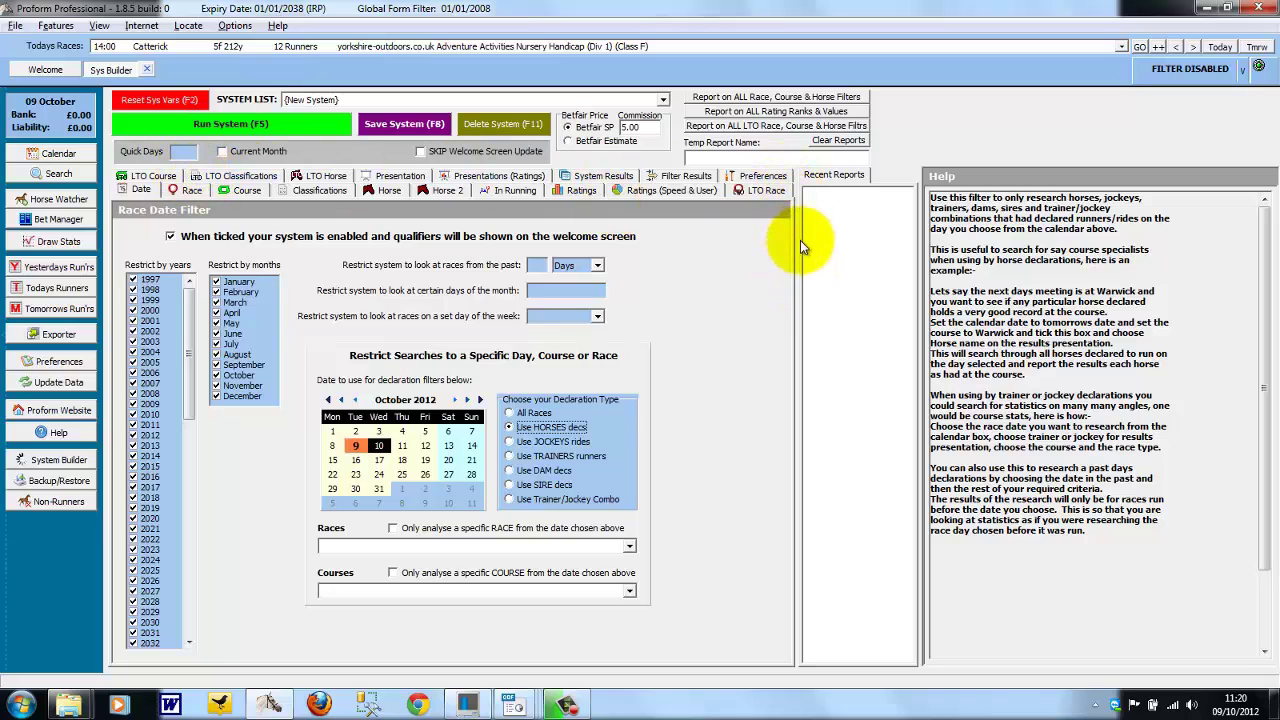
pyautogui.moveTo(797, 240)
pyautogui.mouseDown()
pyautogui.moveTo(723, 240)
pyautogui.moveTo(782, 240)
pyautogui.mouseUp()
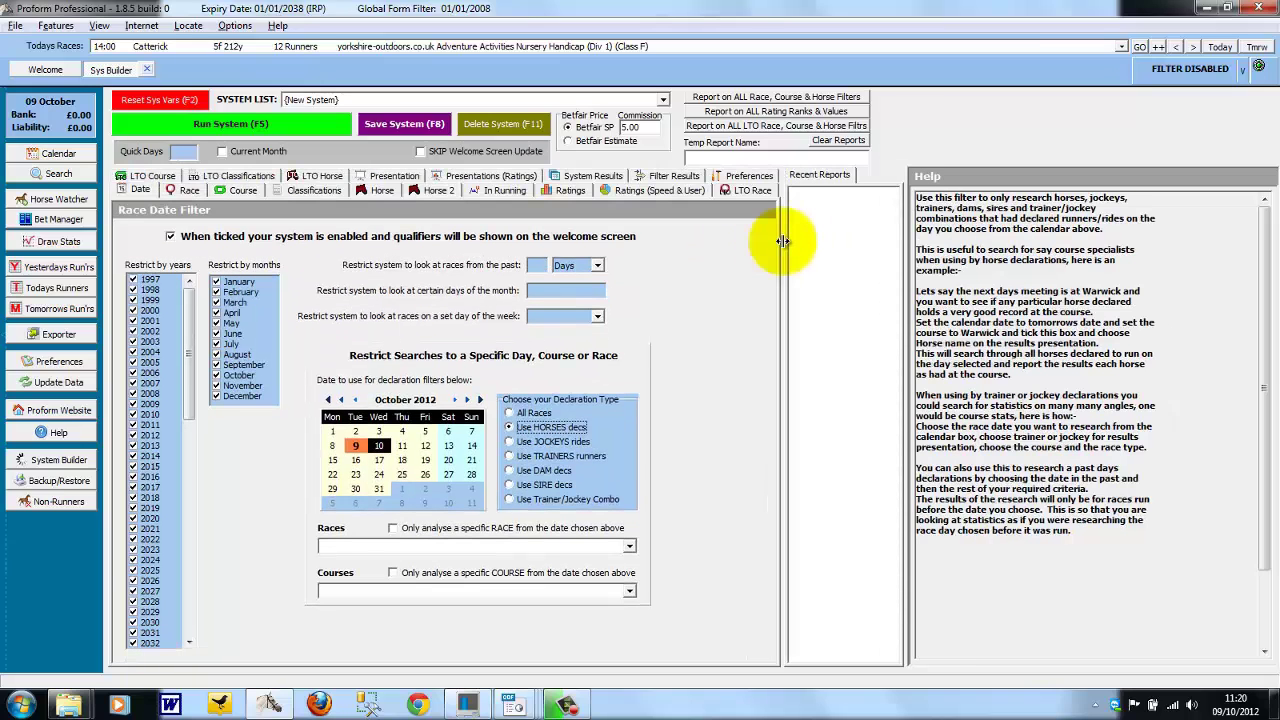
pyautogui.moveTo(910, 240); pyautogui.dragTo(958, 300)
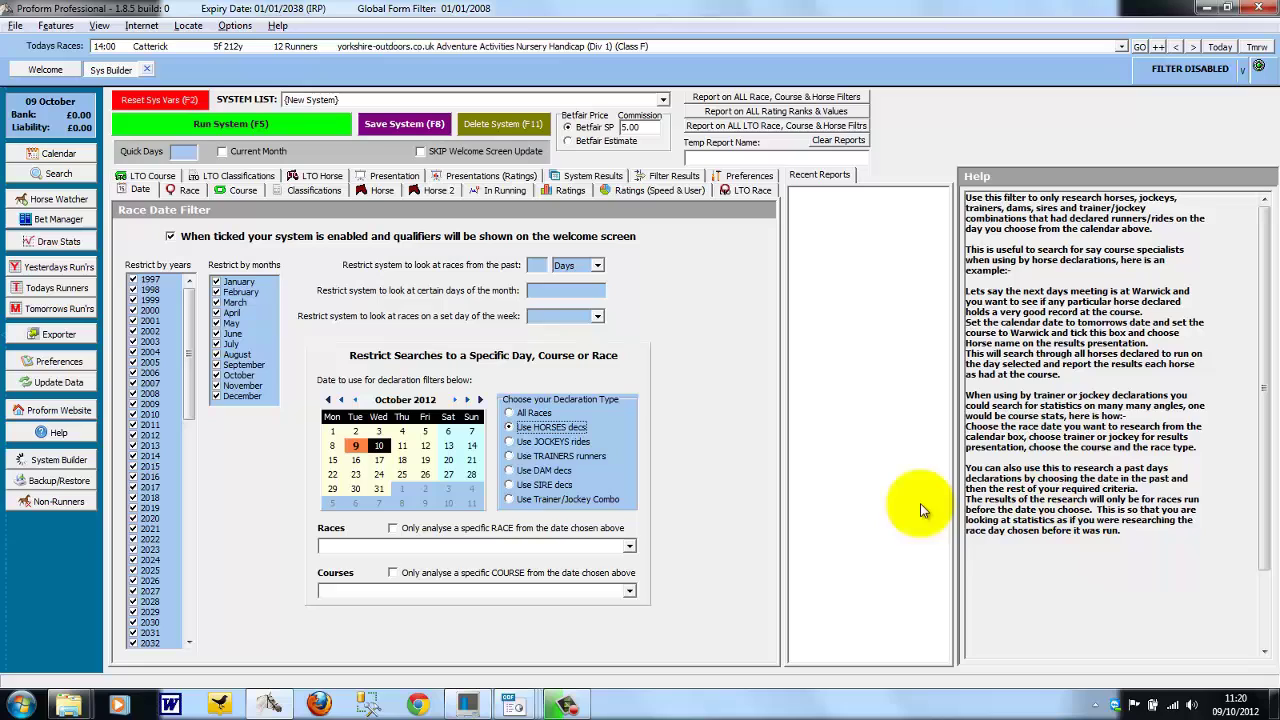
# Step: Read the help for the past-races period, days of the month, months and years filters
pyautogui.click(540, 272)
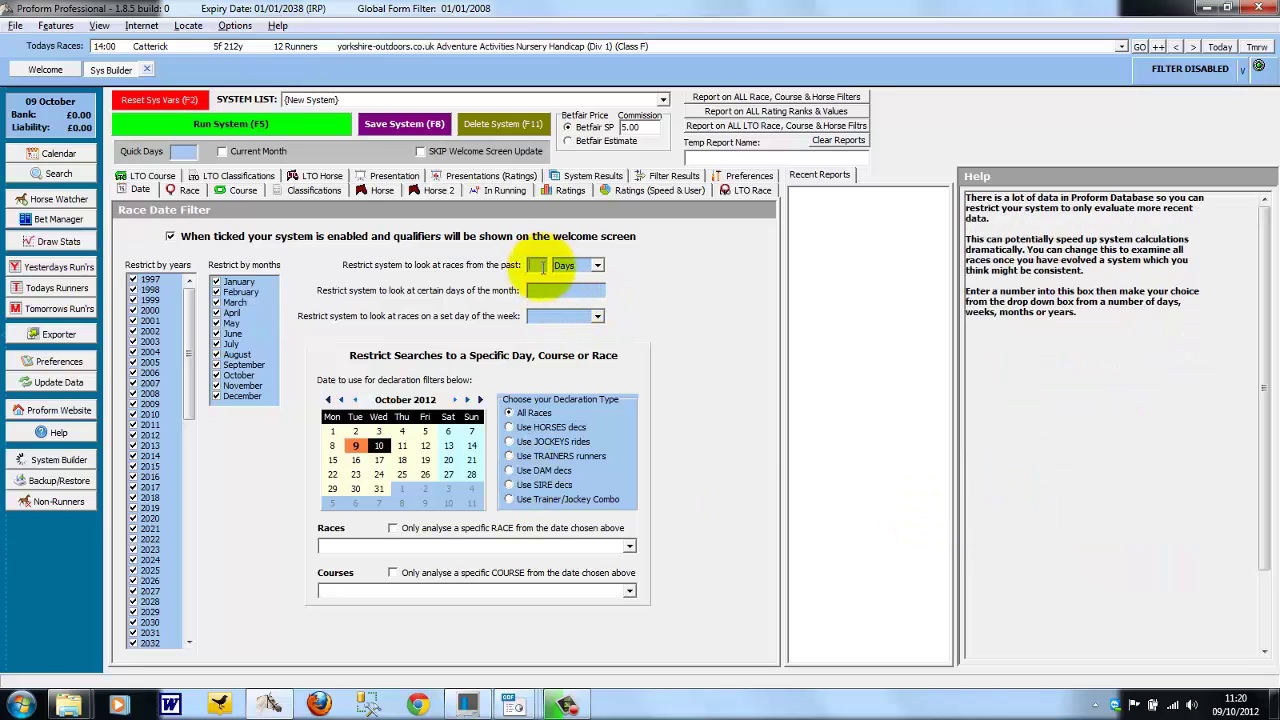
pyautogui.click(553, 290)
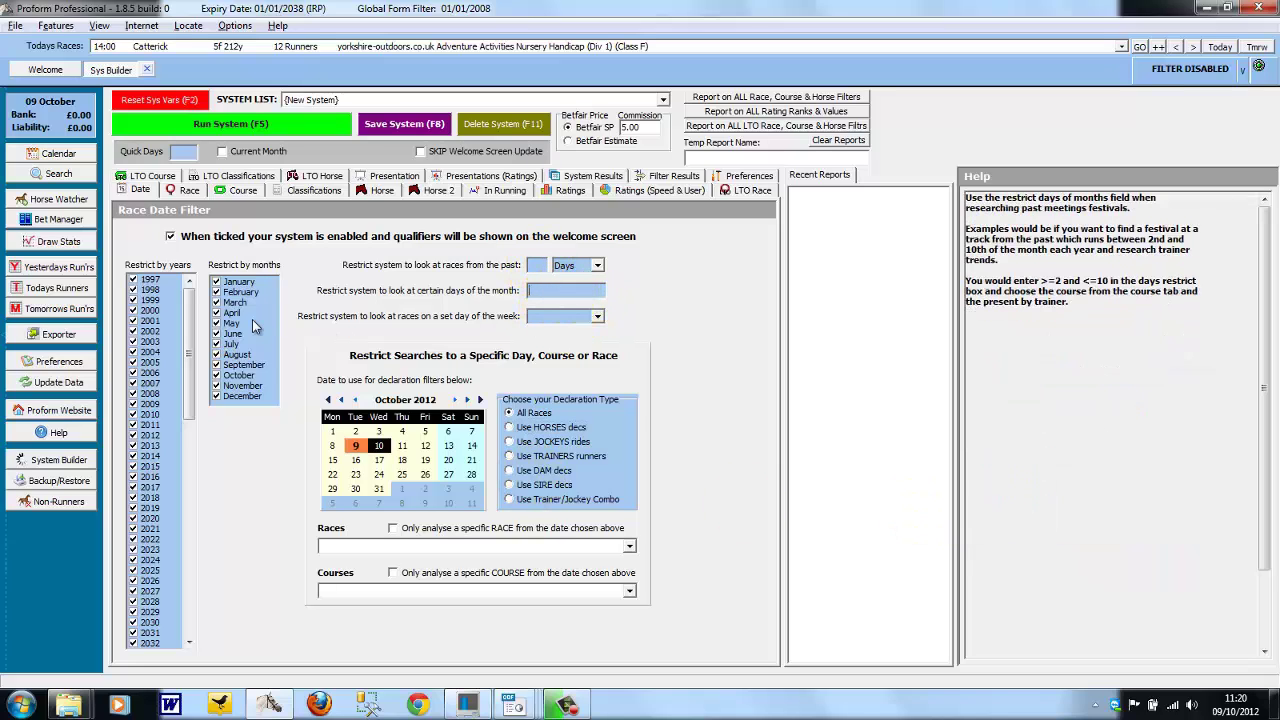
pyautogui.click(256, 325)
pyautogui.click(166, 302)
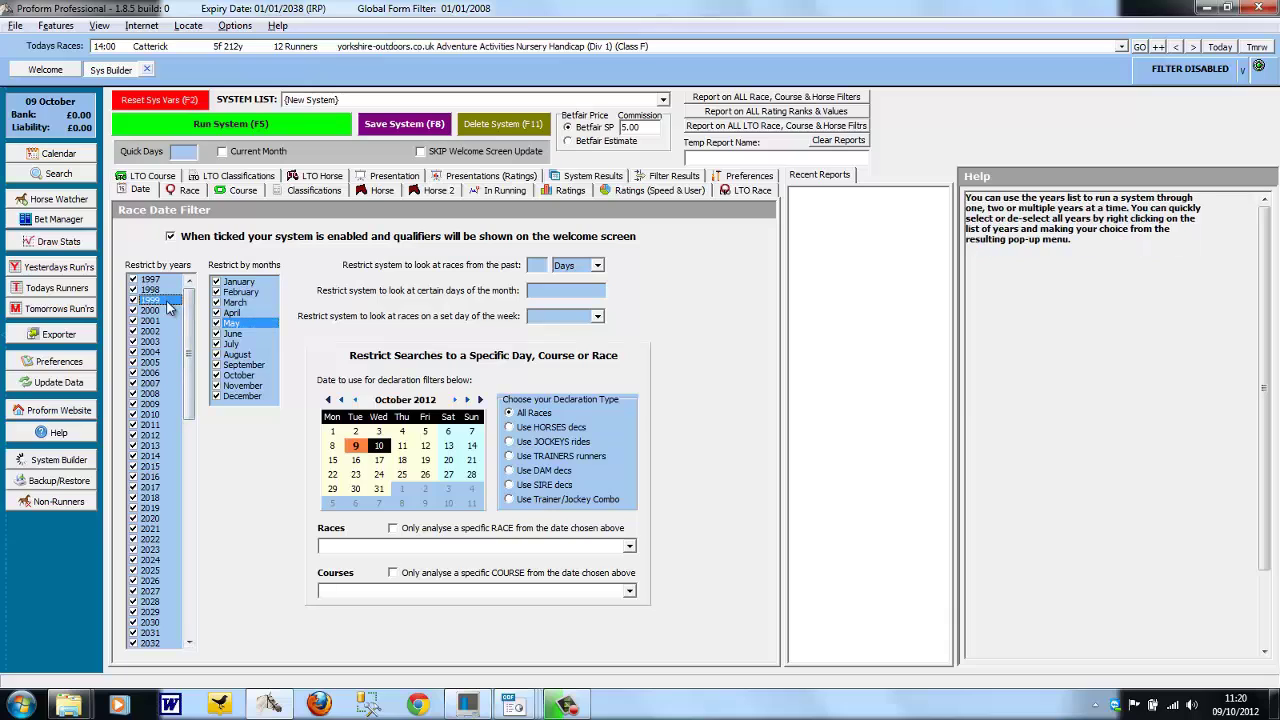
pyautogui.click(358, 545)
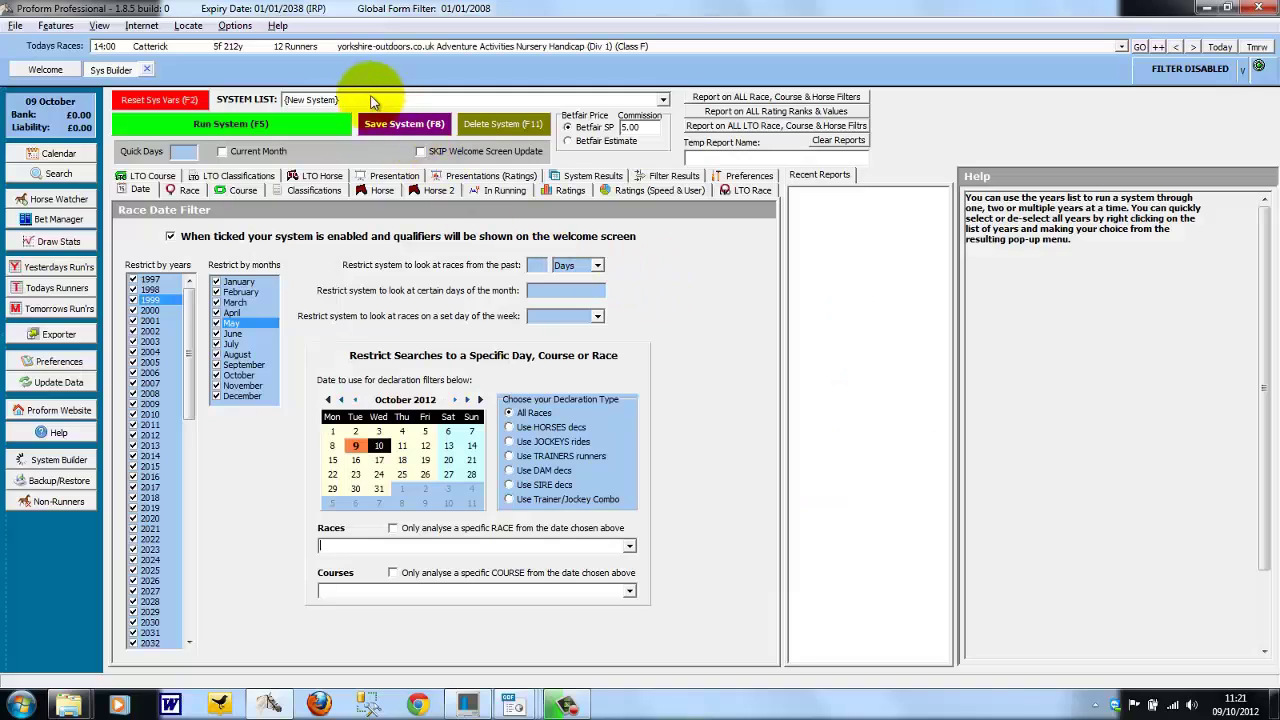
# Step: Look through the system list for stored systems, keeping {New System} selected
pyautogui.click(363, 100)
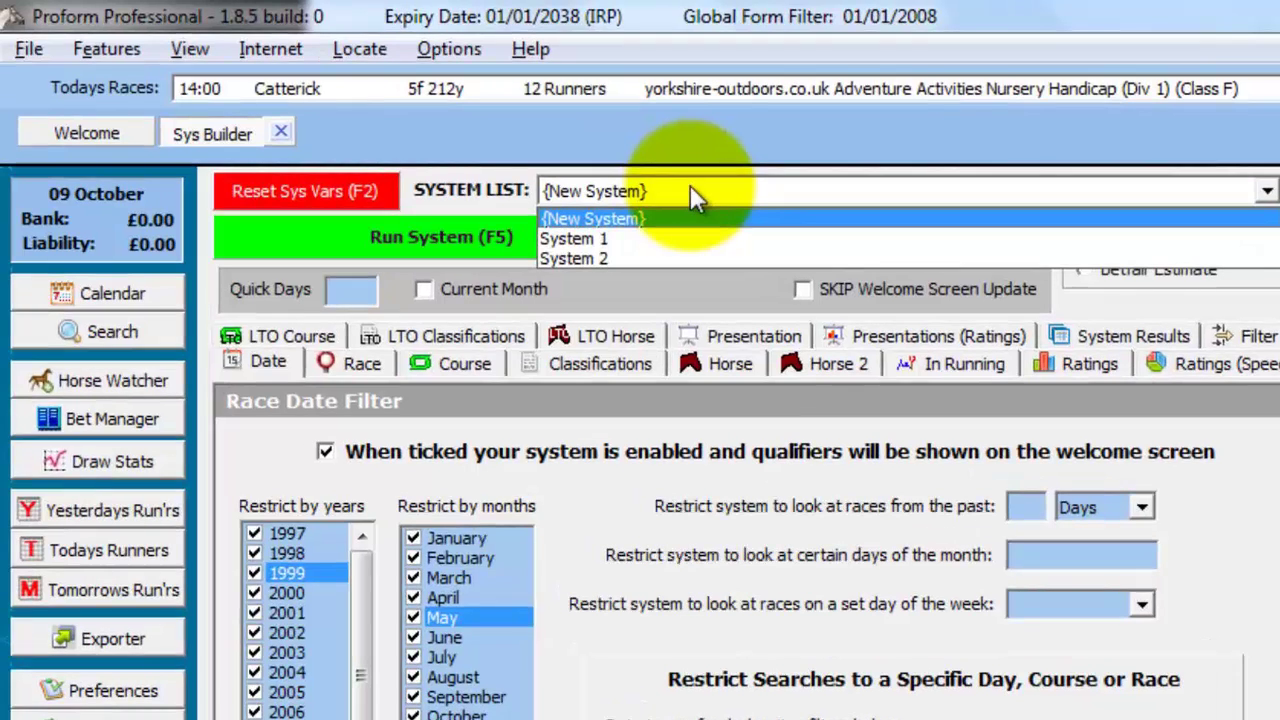
pyautogui.click(692, 192)
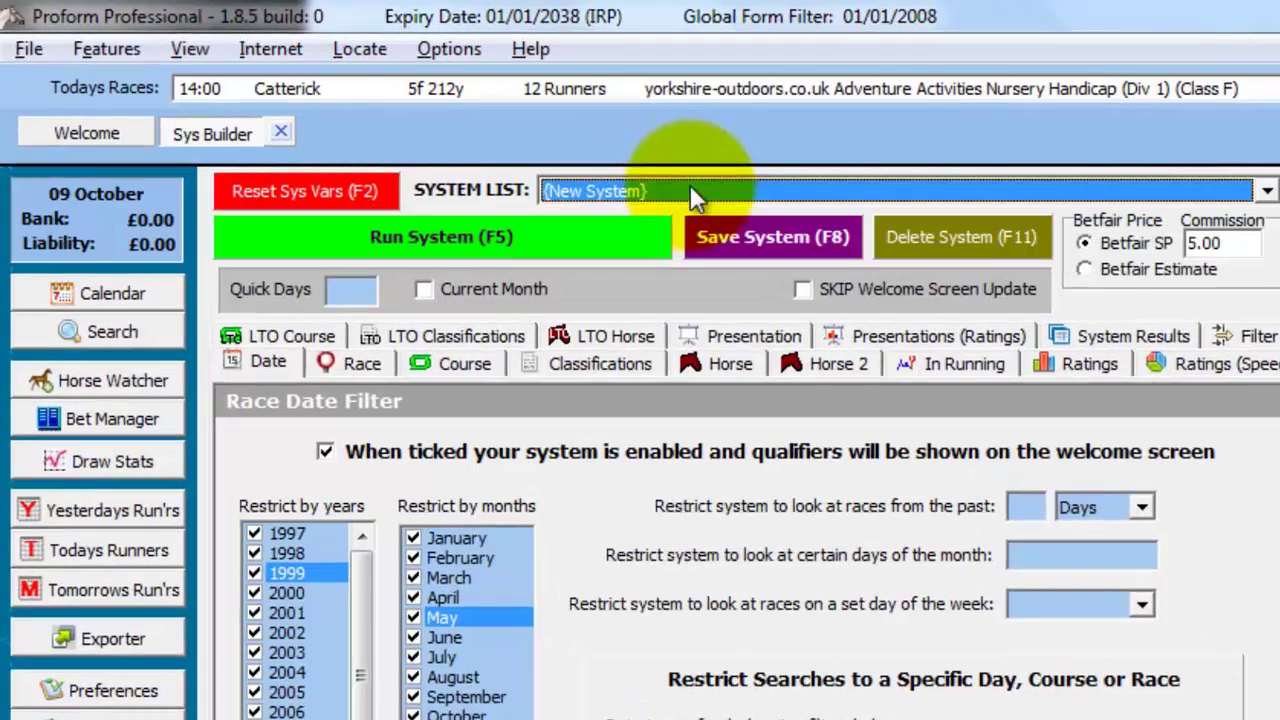
pyautogui.click(690, 190)
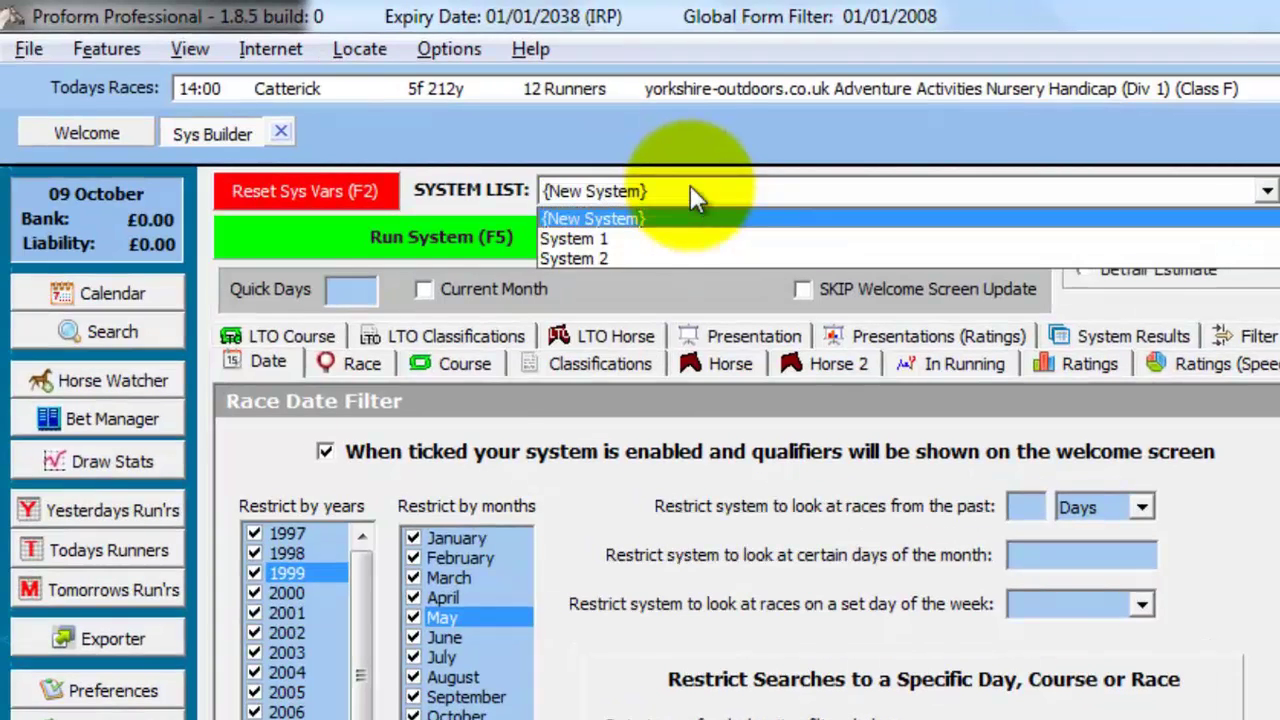
pyautogui.click(636, 188)
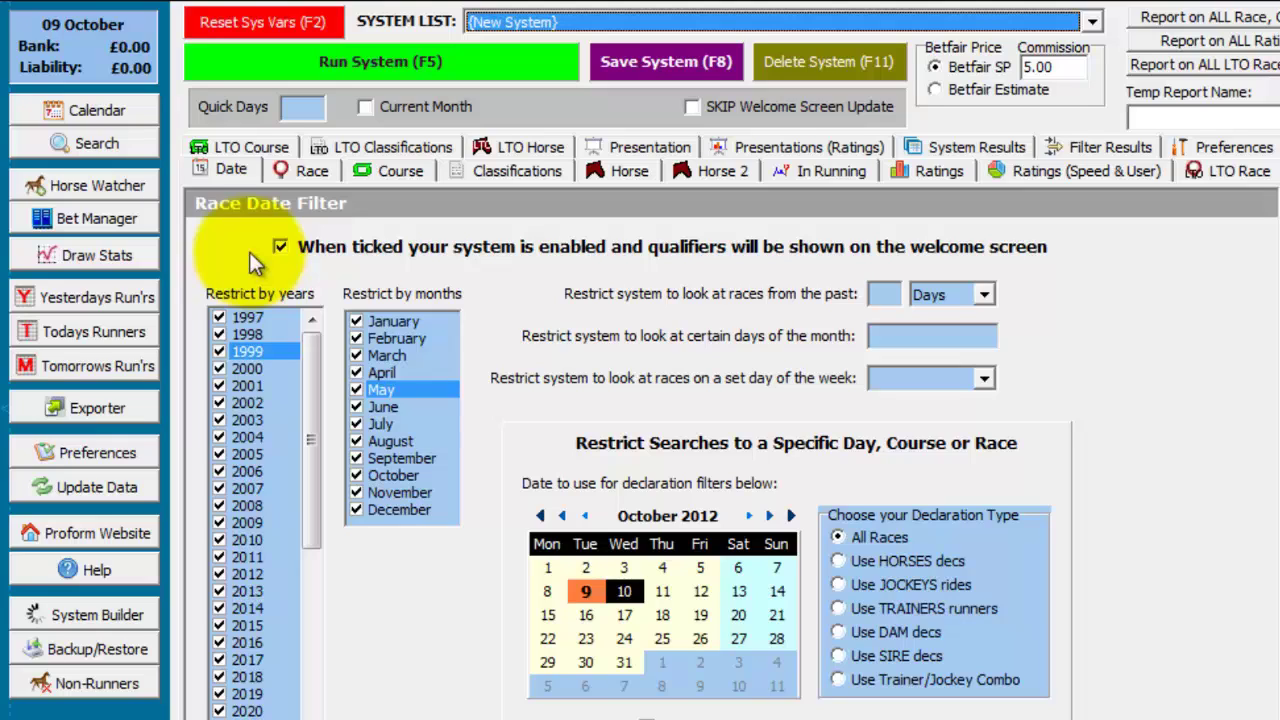
# Step: Exclude the years 1997 to 2008 from the new system's race date filter
pyautogui.click(222, 318)
pyautogui.click(222, 335)
pyautogui.click(222, 352)
pyautogui.click(223, 368)
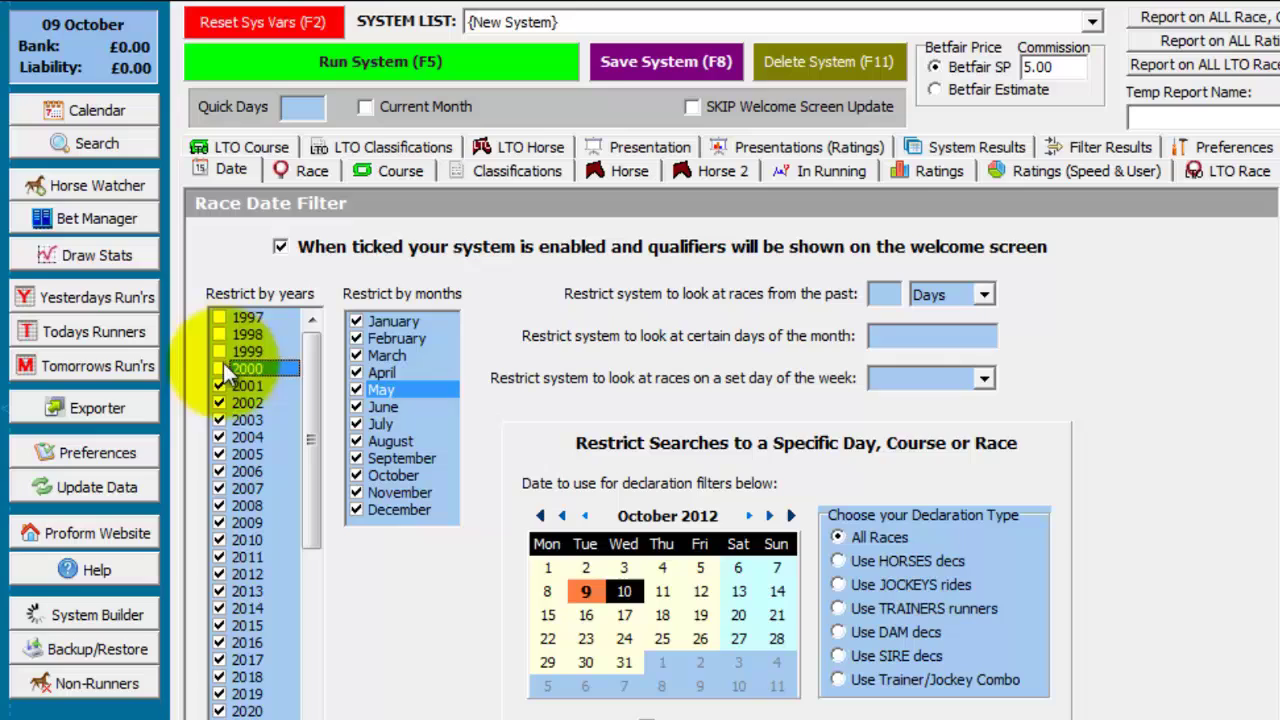
pyautogui.click(222, 386)
pyautogui.click(223, 403)
pyautogui.click(219, 420)
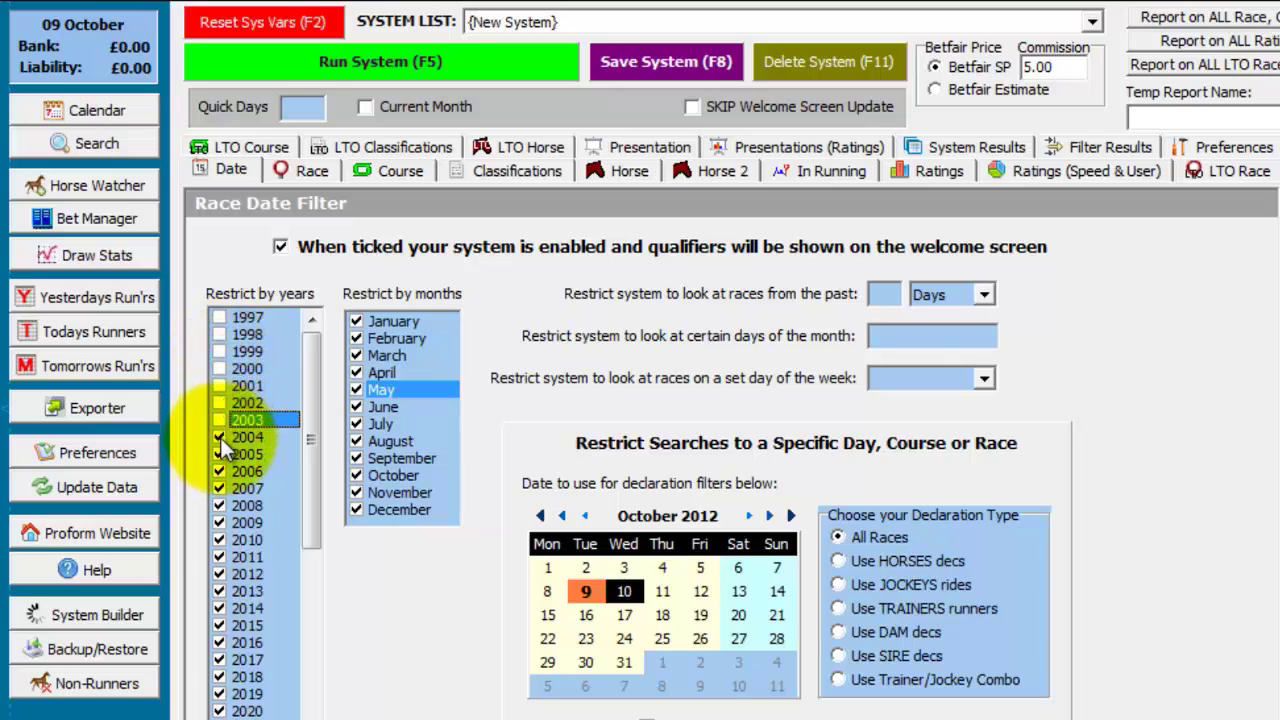
pyautogui.click(221, 438)
pyautogui.click(219, 453)
pyautogui.click(218, 470)
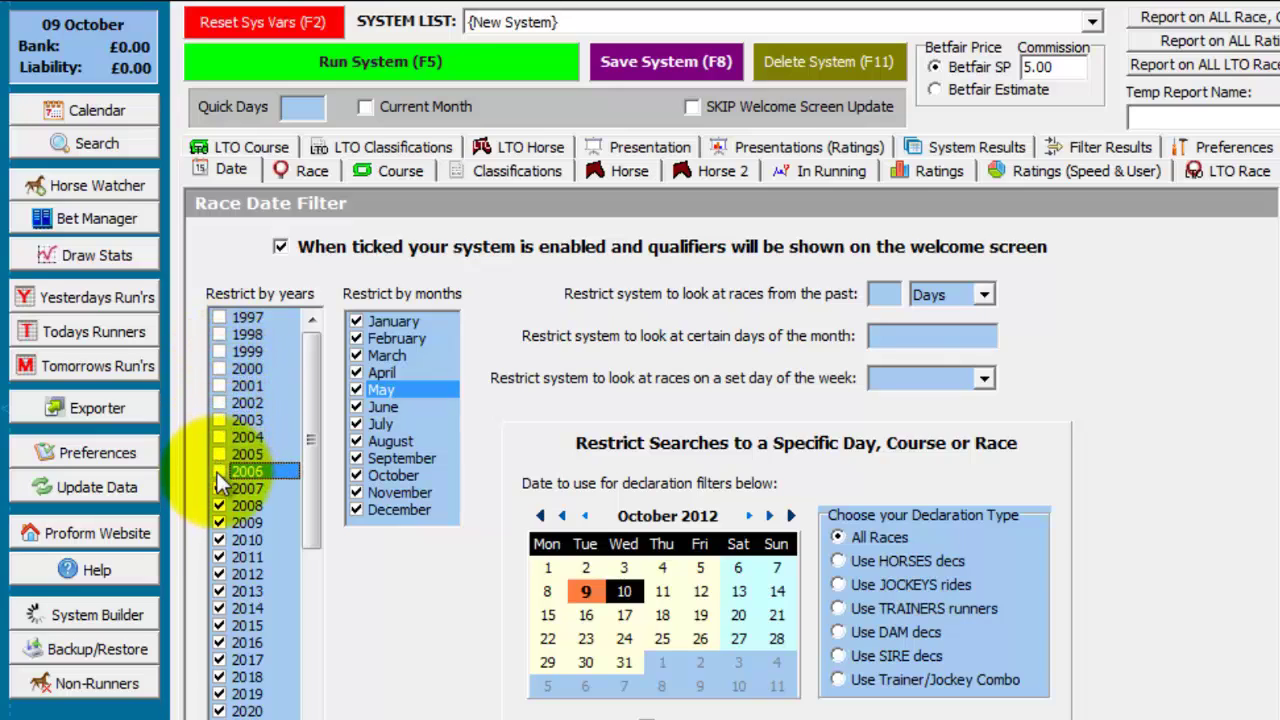
pyautogui.click(220, 487)
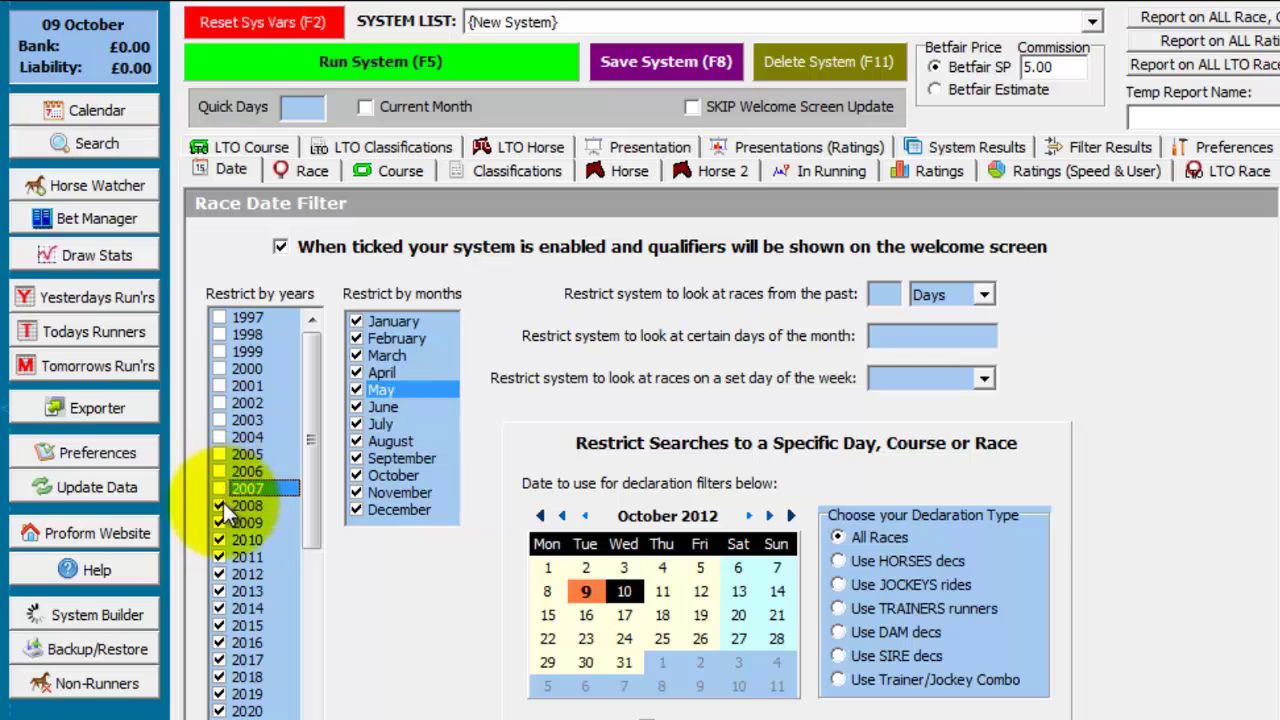
pyautogui.click(220, 505)
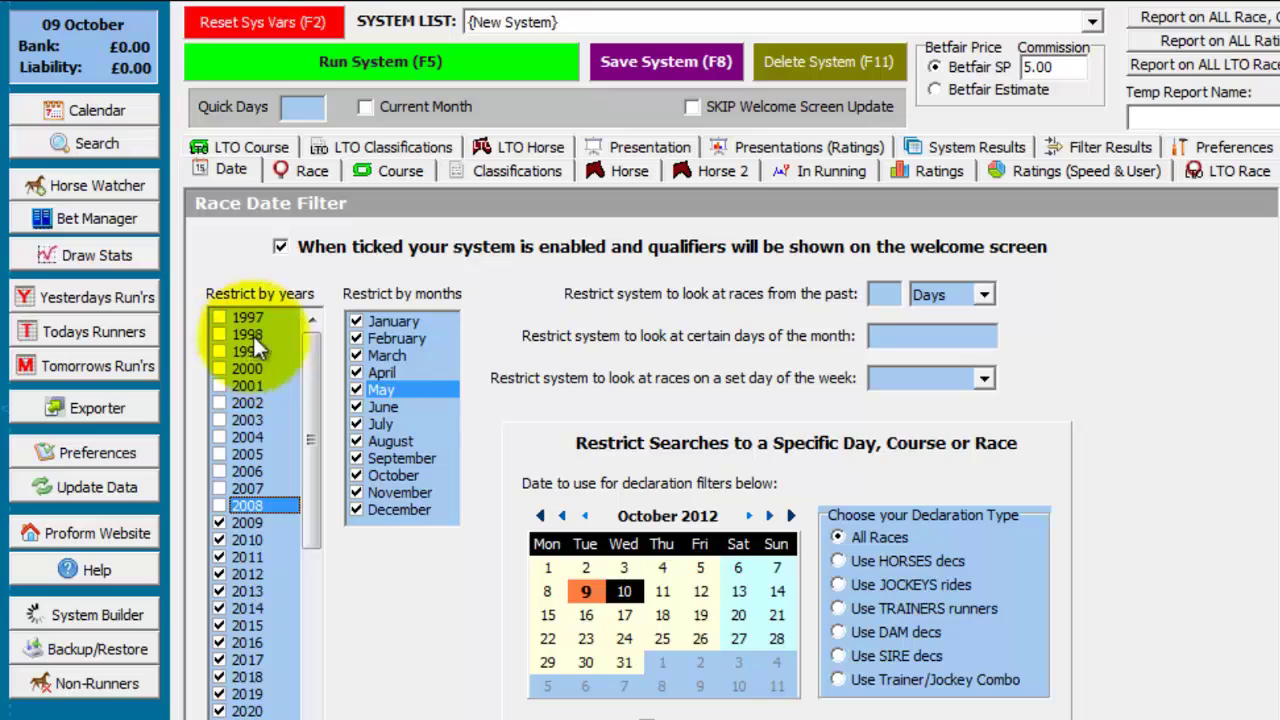
# Step: Restrict the race filter to Turf by excluding the A/W, Chase, Hurdle and NHF race types
pyautogui.click(310, 170)
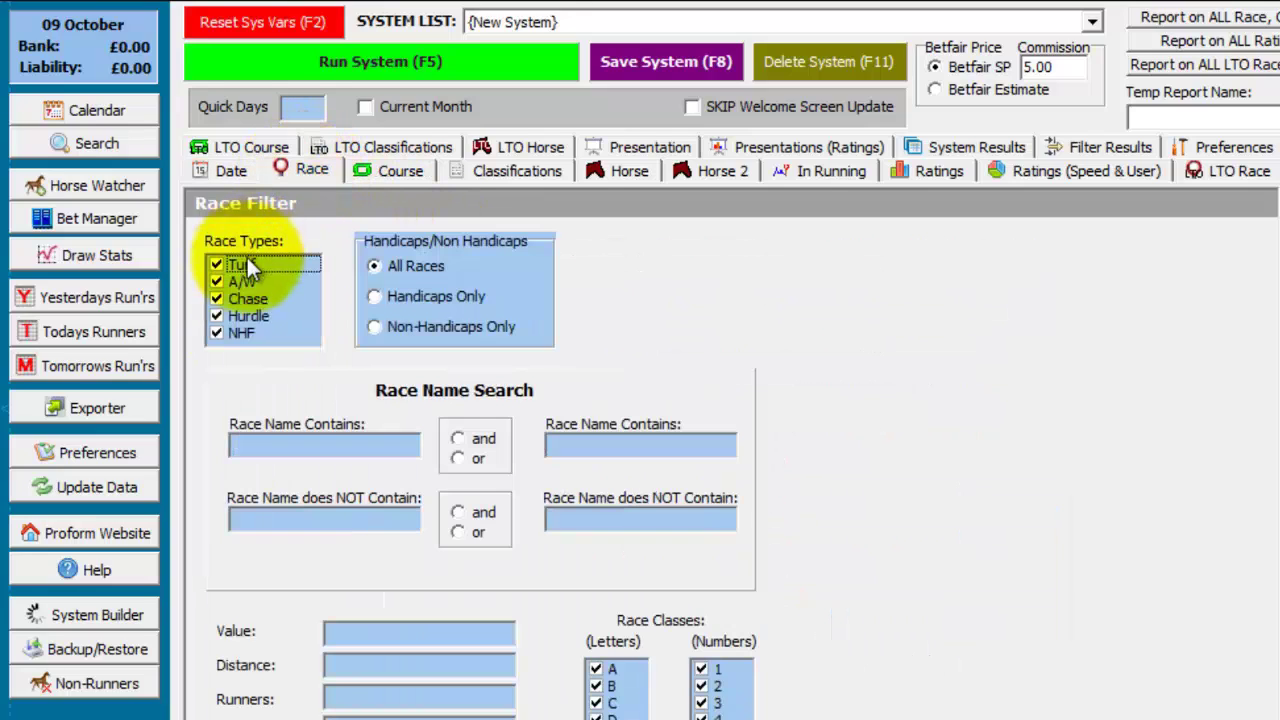
pyautogui.click(219, 282)
pyautogui.click(218, 299)
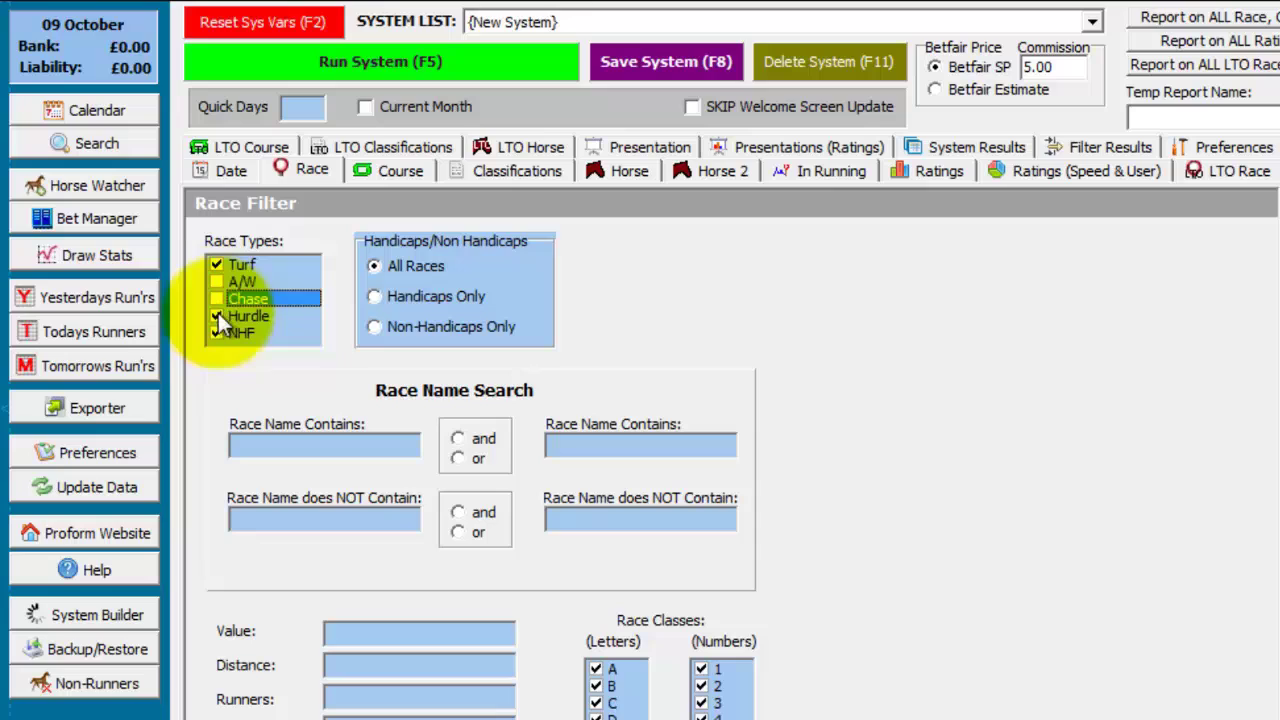
pyautogui.click(218, 315)
pyautogui.click(218, 333)
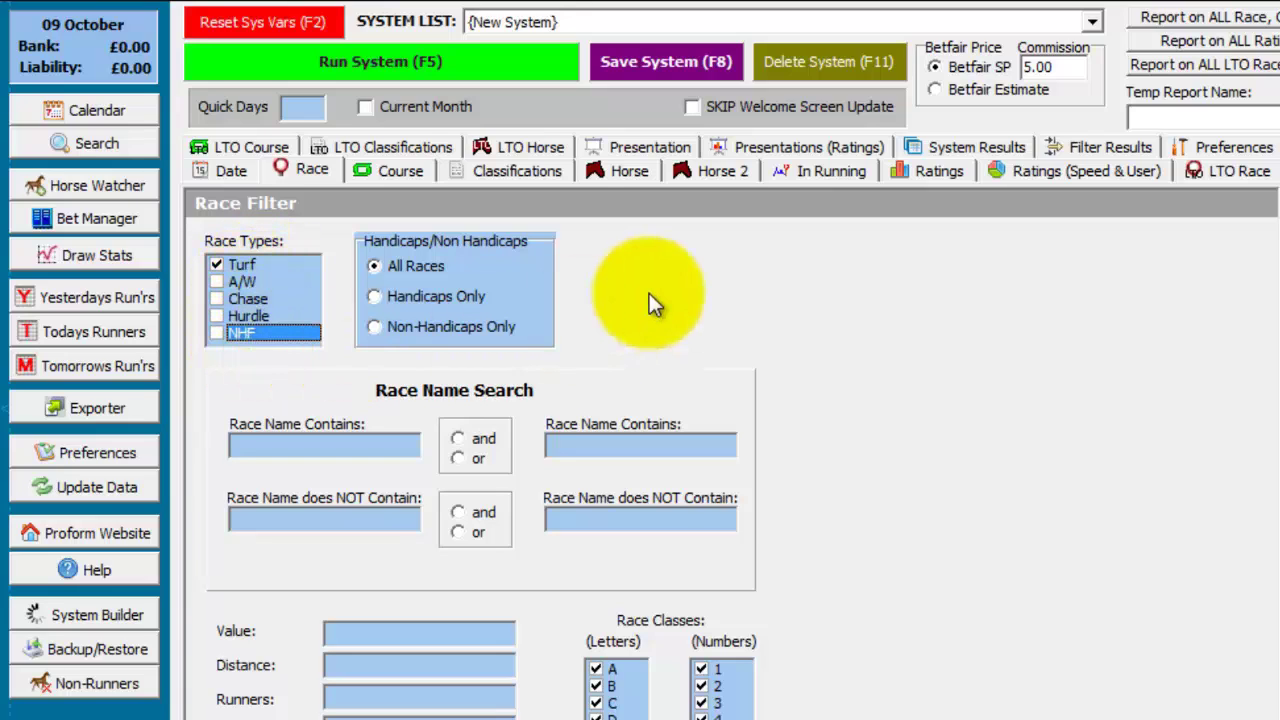
# Step: Set the horse filter's DSLR to <=6 and exclude the blank, f and m entries from Horse Sex
pyautogui.click(610, 170)
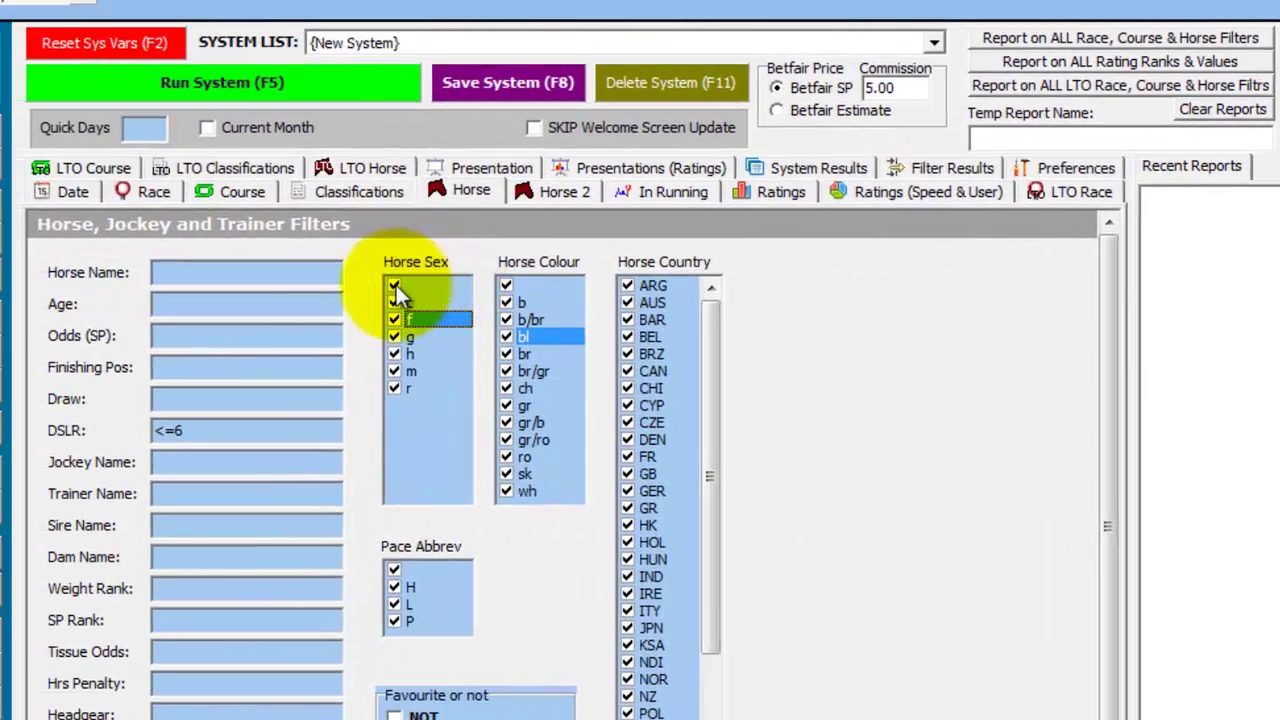
pyautogui.click(396, 285)
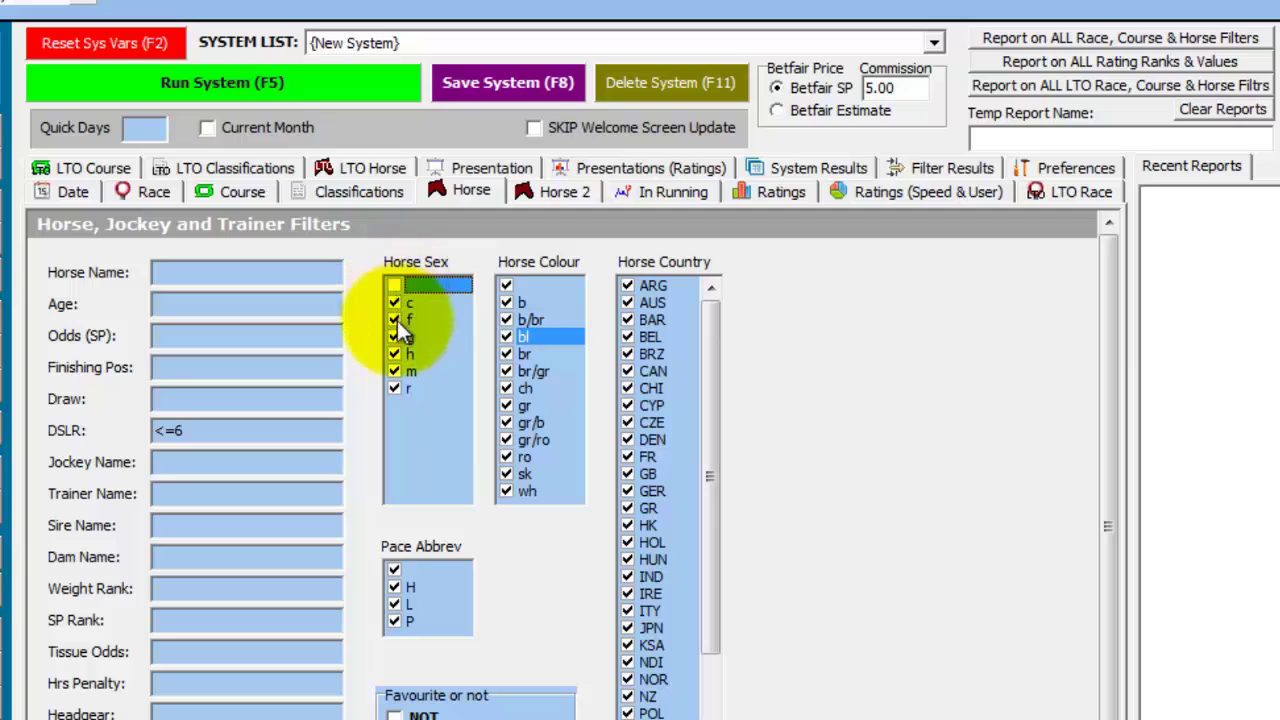
pyautogui.click(396, 320)
pyautogui.click(394, 371)
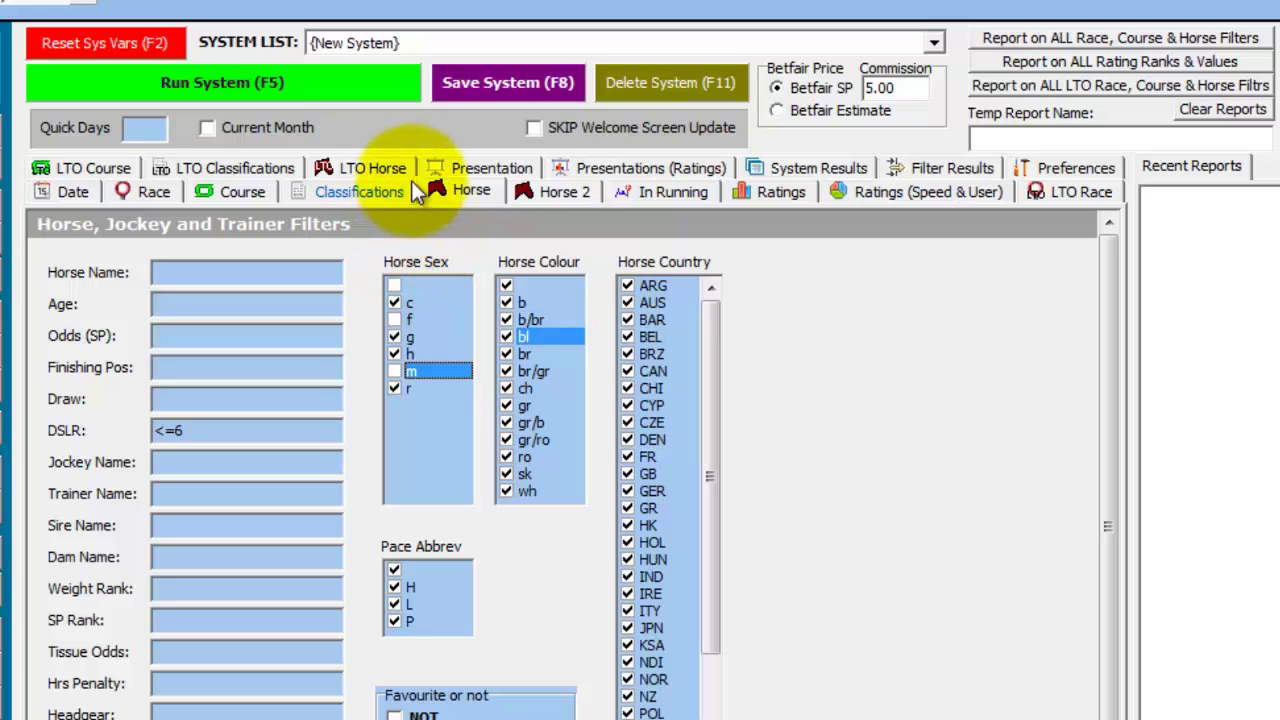
# Step: Set the last-time-out horse filter's LTO Finishing Pos to 1 and run the system
pyautogui.click(364, 170)
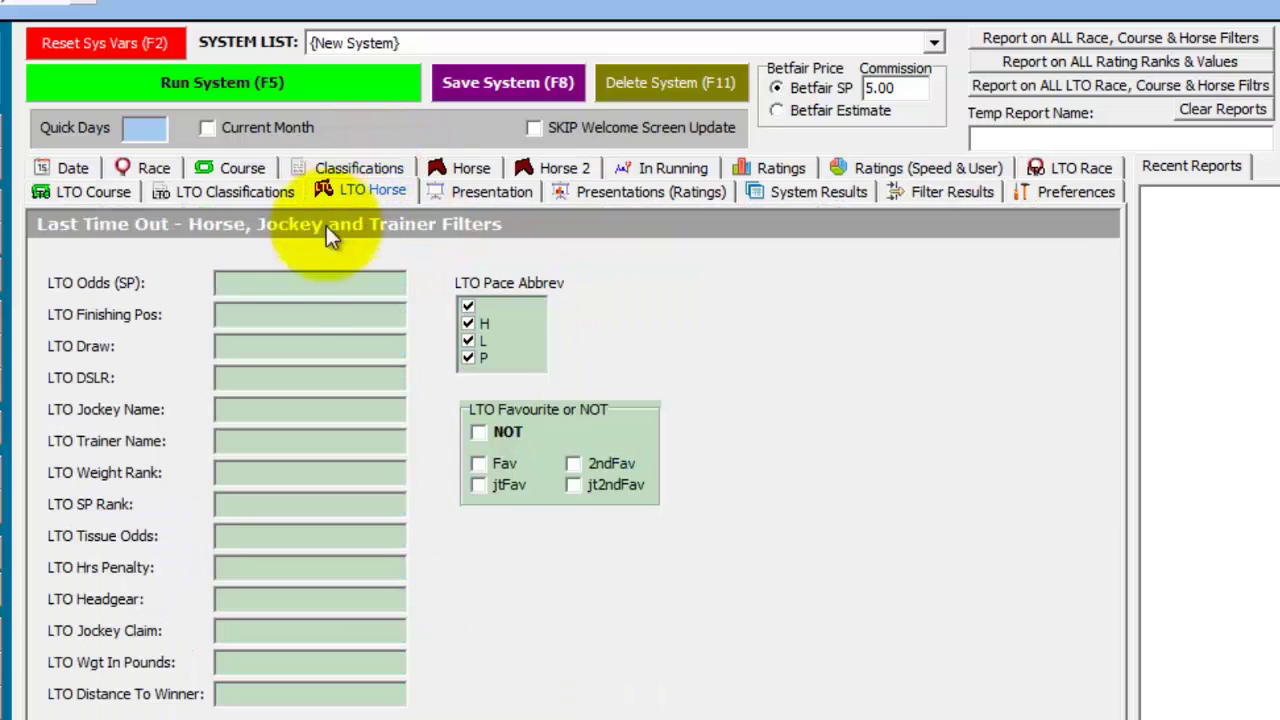
pyautogui.click(238, 315)
pyautogui.write('1')
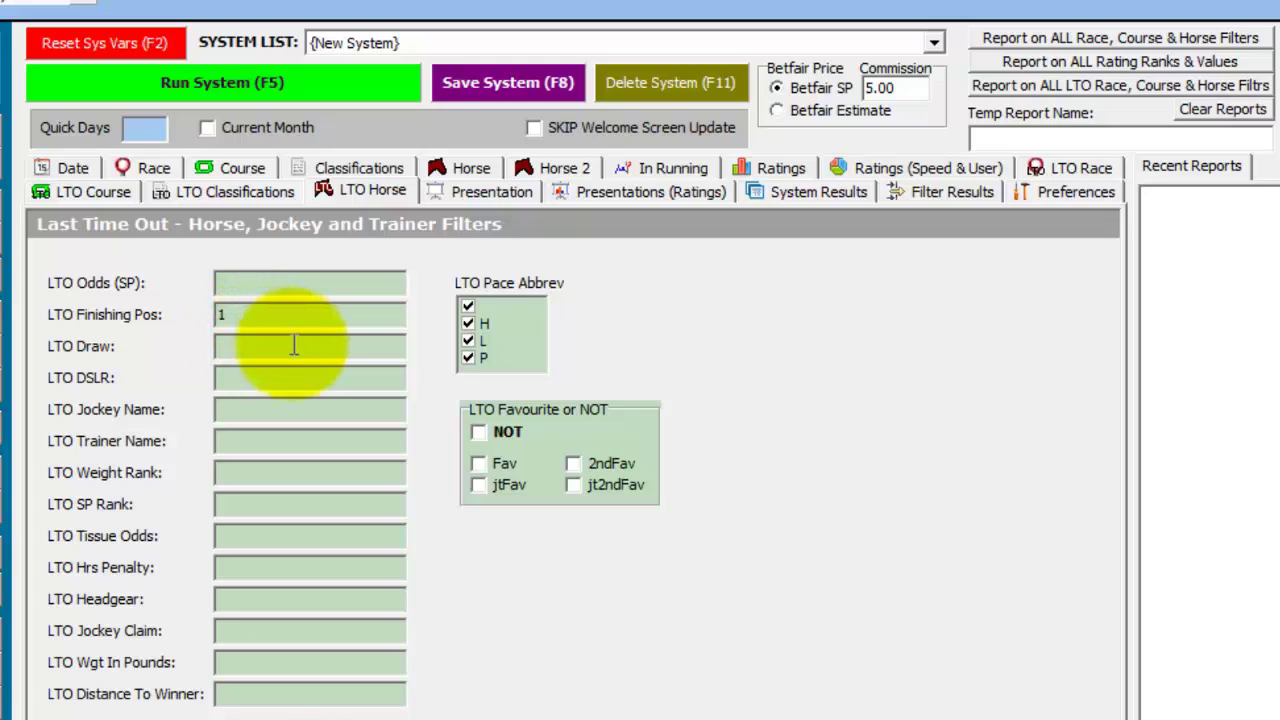
pyautogui.click(307, 88)
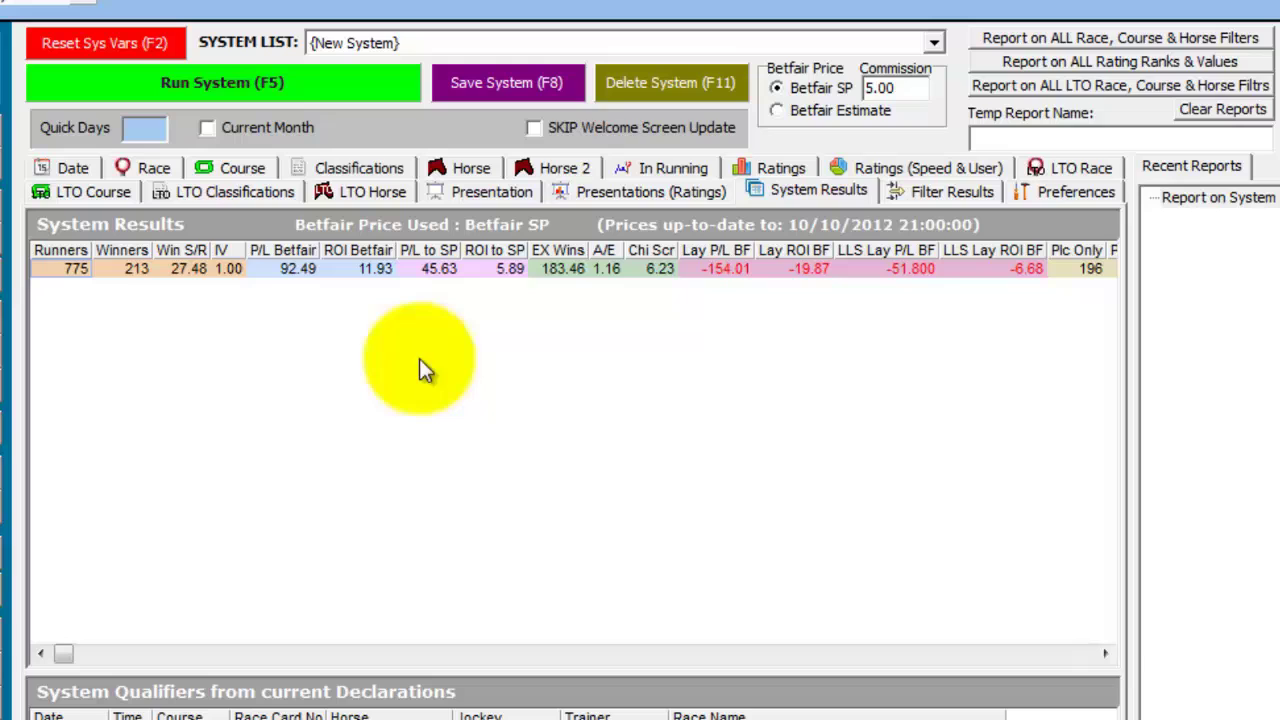
# Step: Save the system as "Quick Winning Returners on the Flat" and check for it in the system list
pyautogui.click(511, 81)
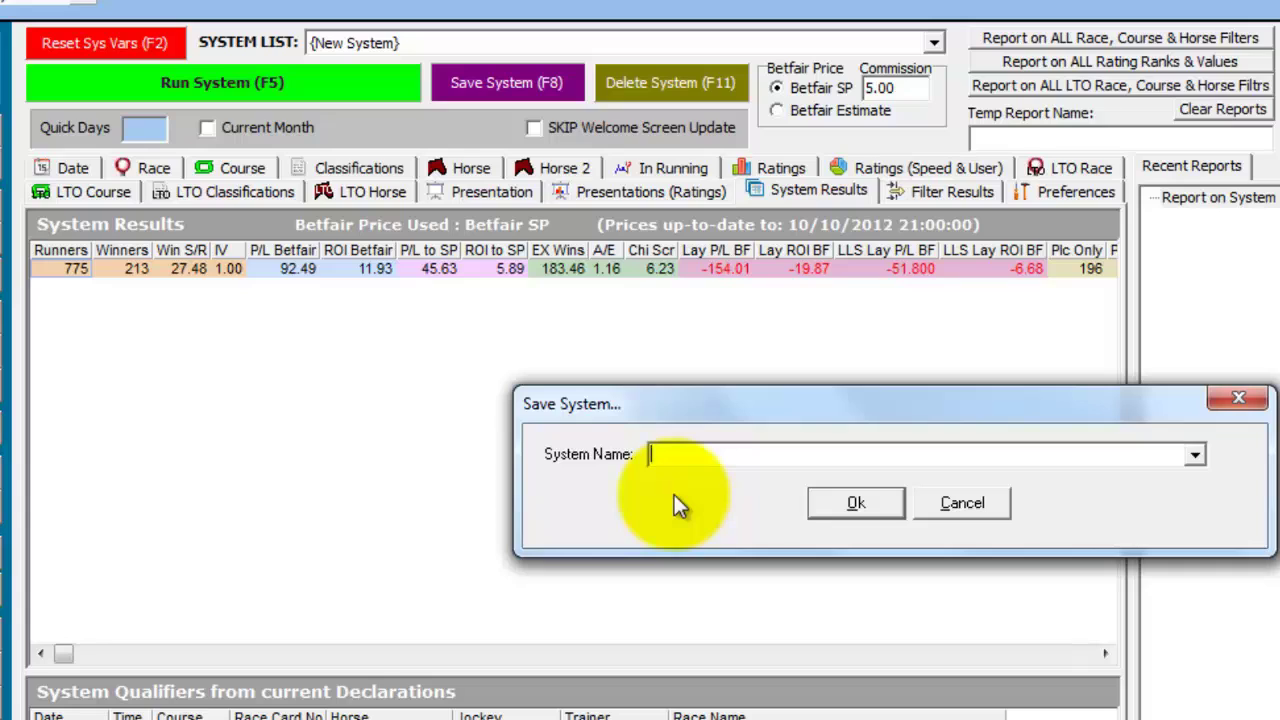
pyautogui.write('Quick Winning ')
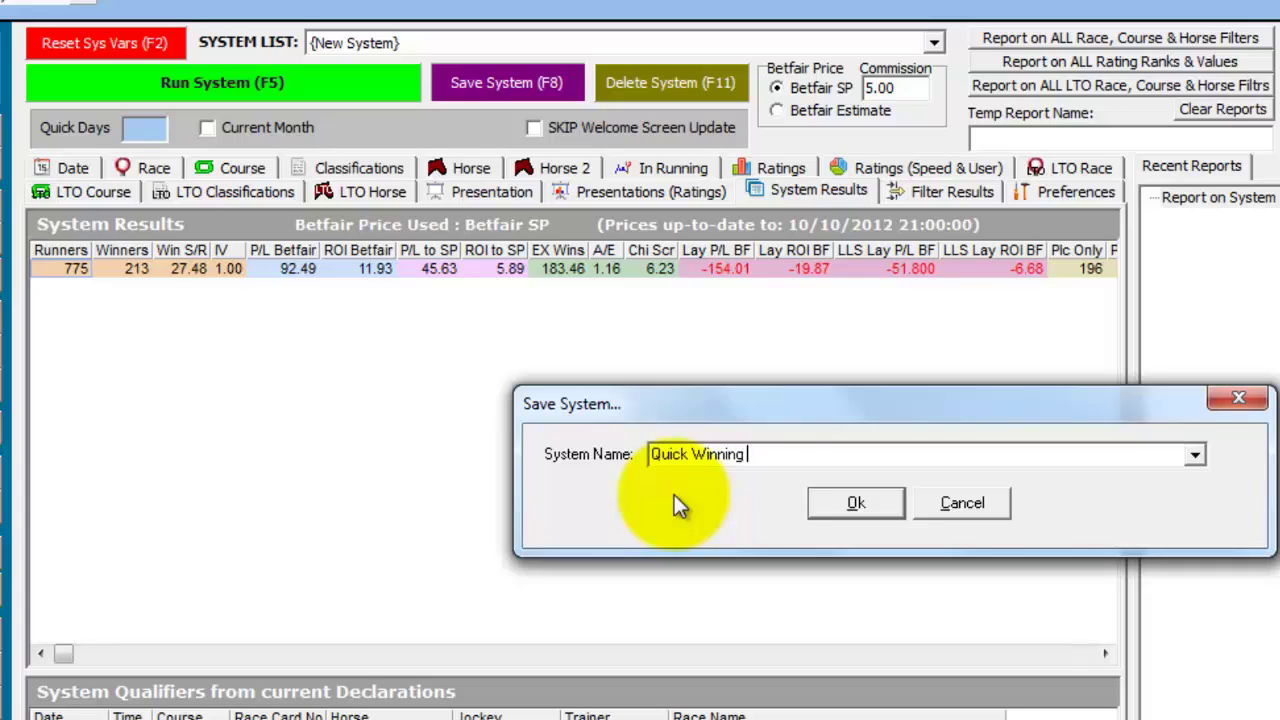
pyautogui.write('Returners on the Flat')
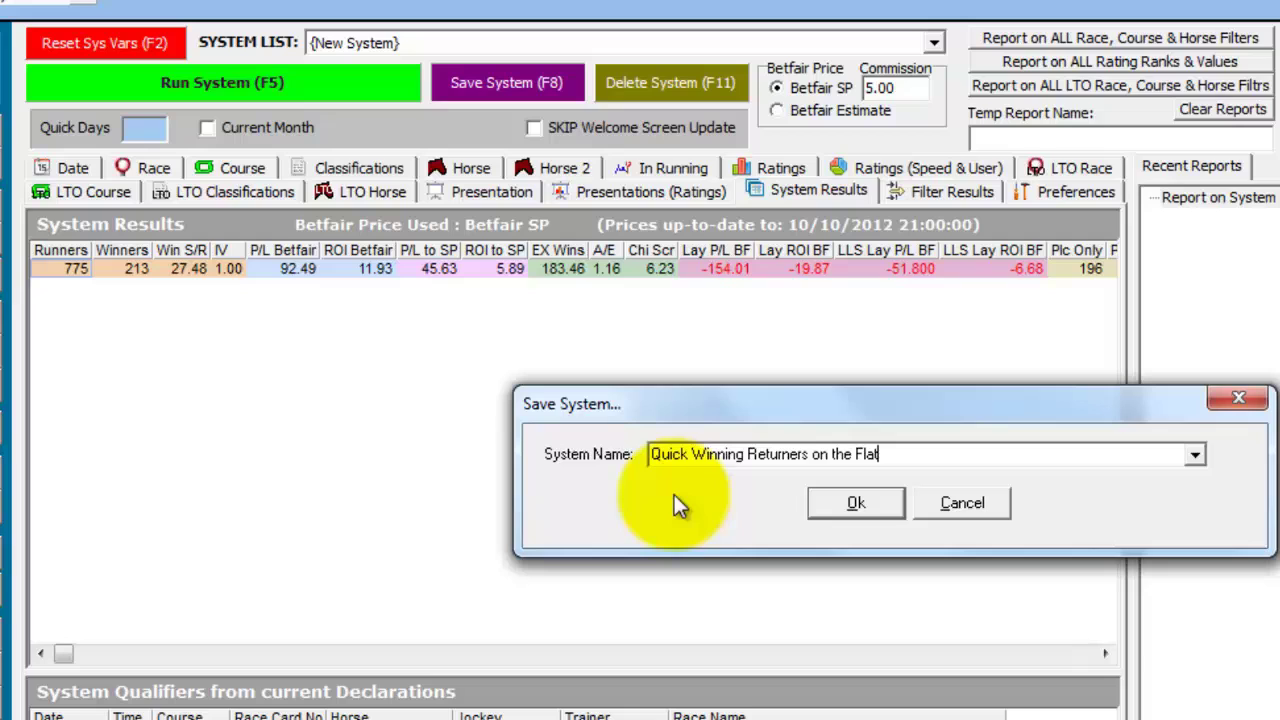
pyautogui.click(855, 502)
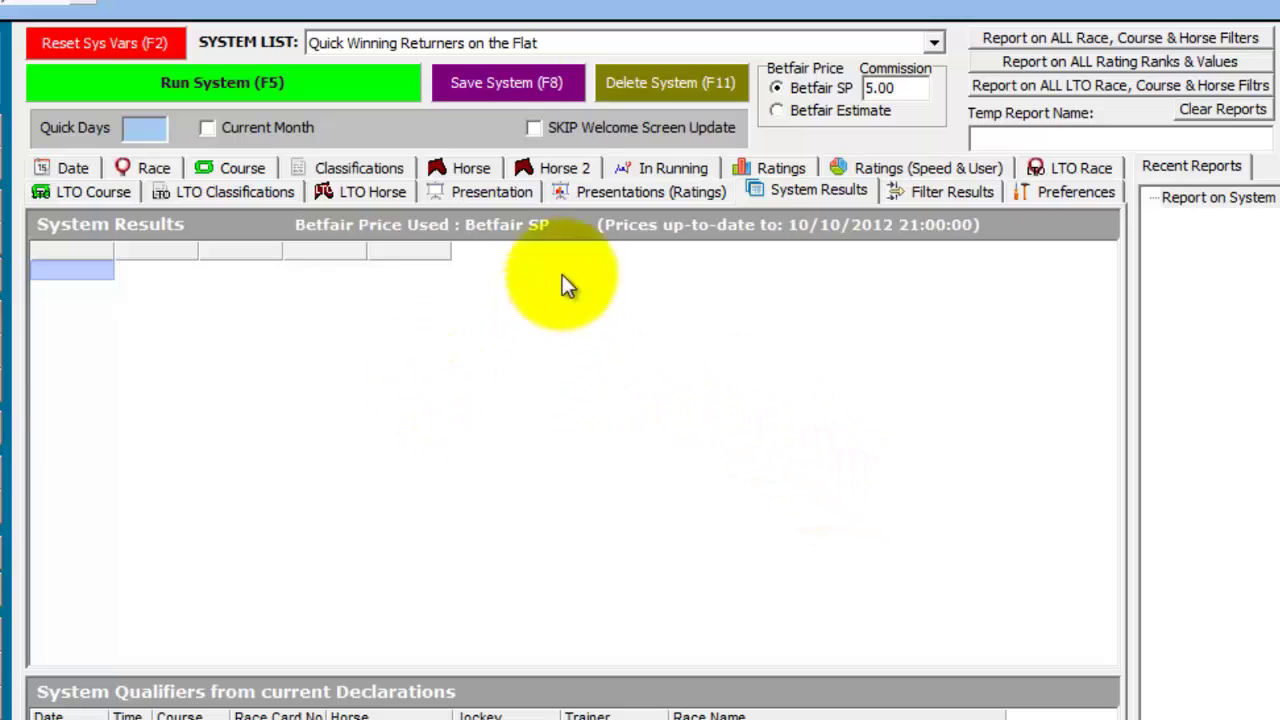
pyautogui.click(501, 41)
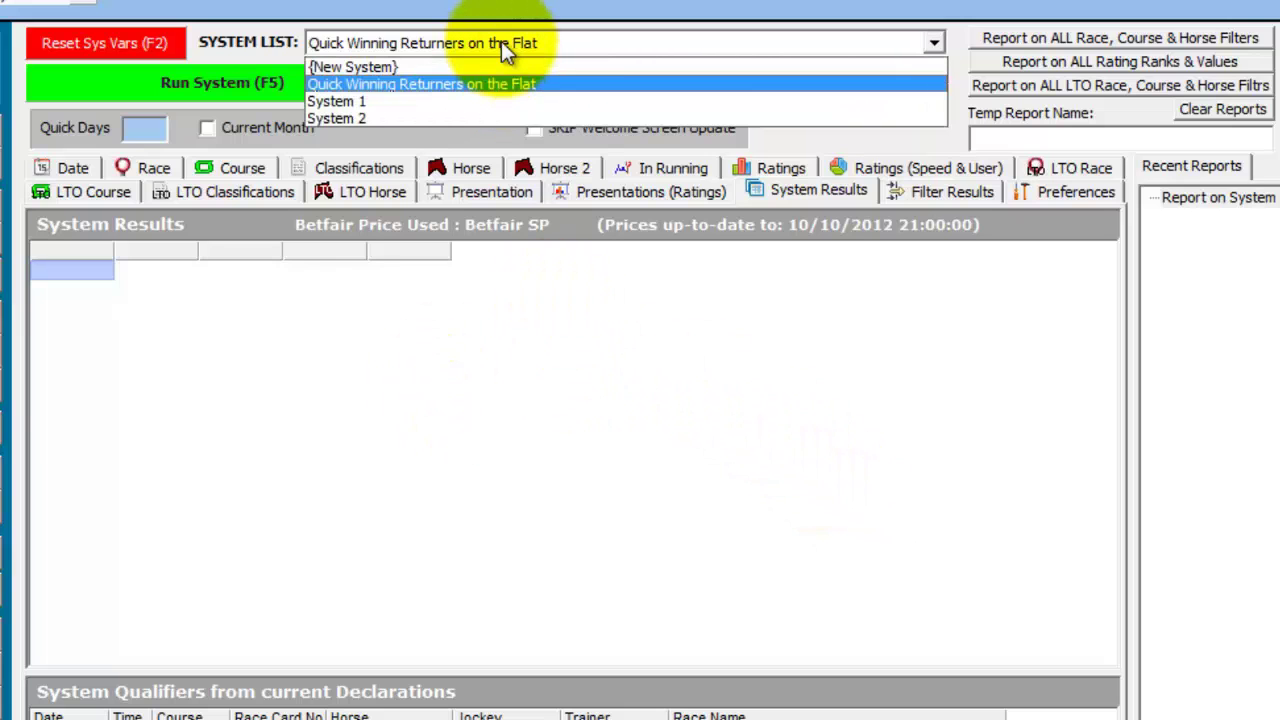
pyautogui.click(501, 41)
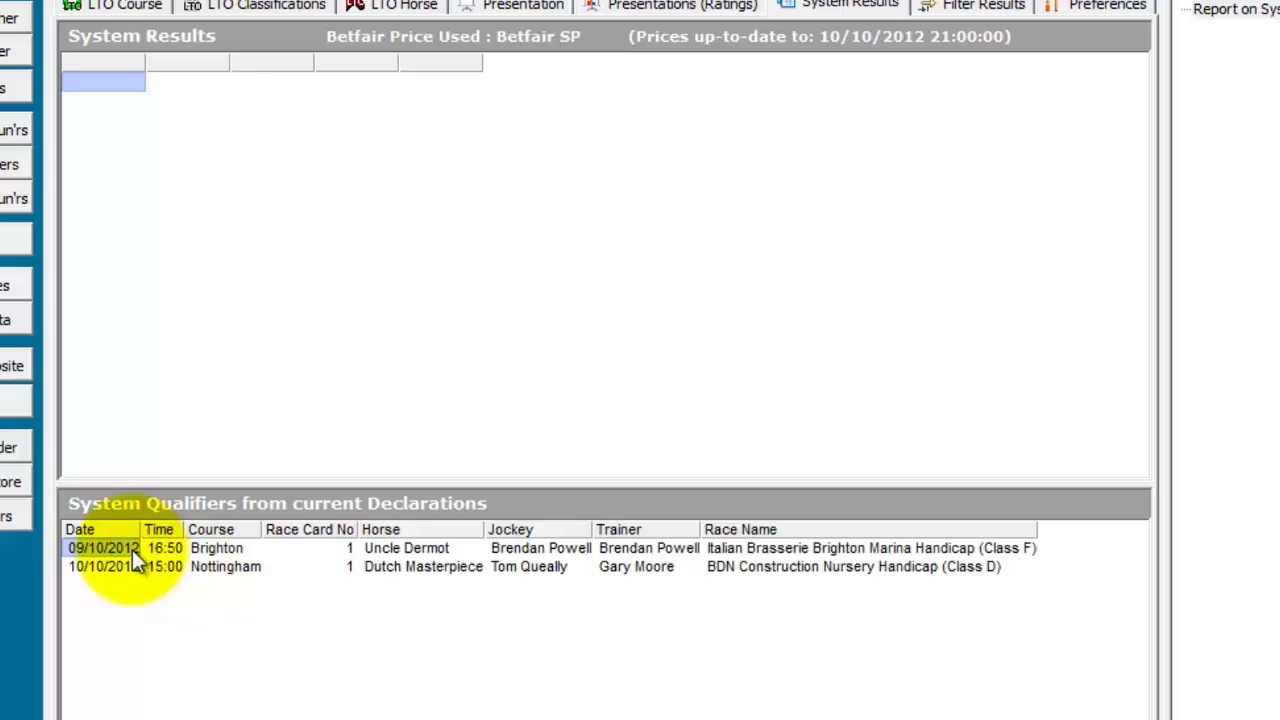
# Step: Review the system's qualifiers from current declarations, and close System Builder to view them on the welcome screen
pyautogui.click(405, 550)
pyautogui.click(436, 570)
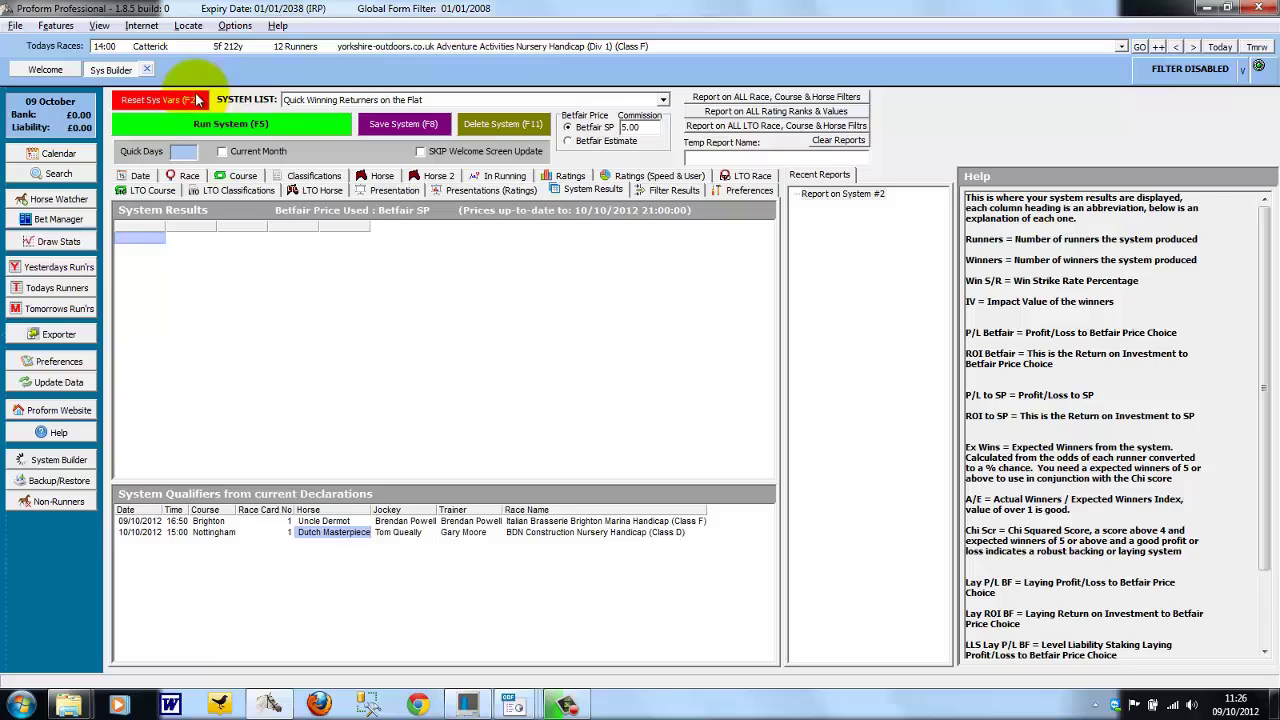
pyautogui.click(147, 69)
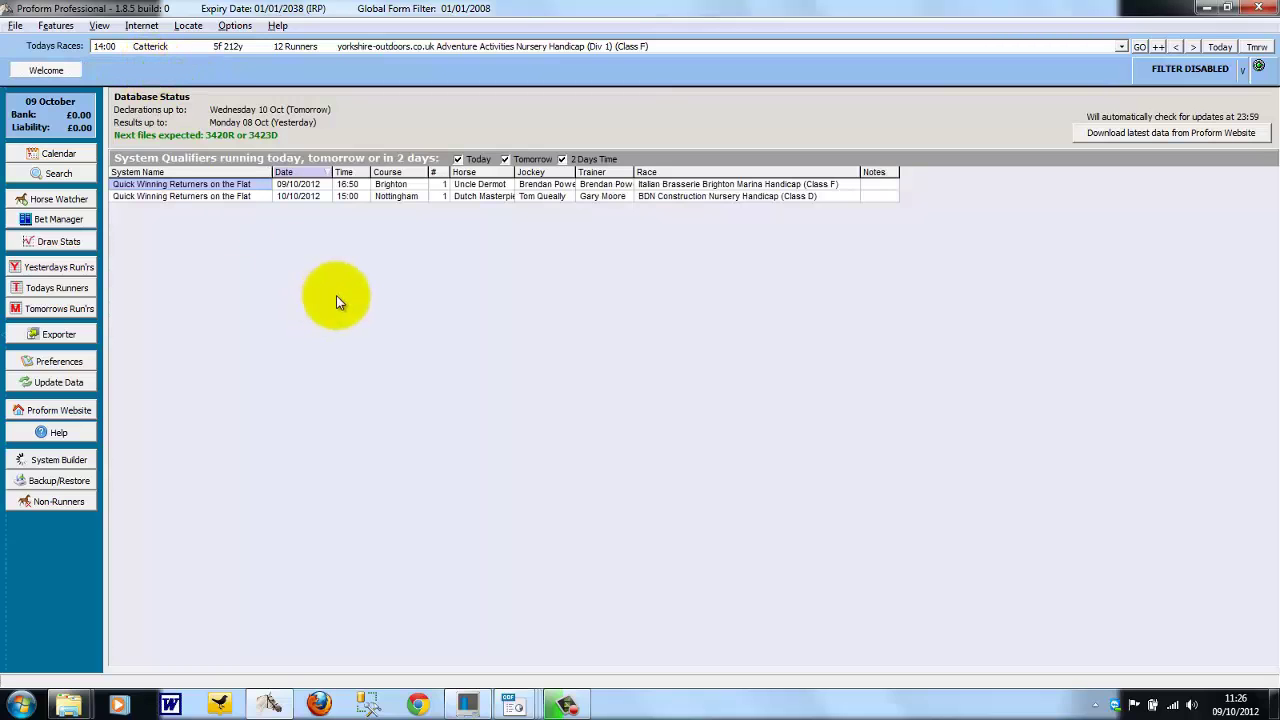
# Step: Reopen System Builder and load the stored system "Quick Winning Returners on the Flat"
pyautogui.click(73, 461)
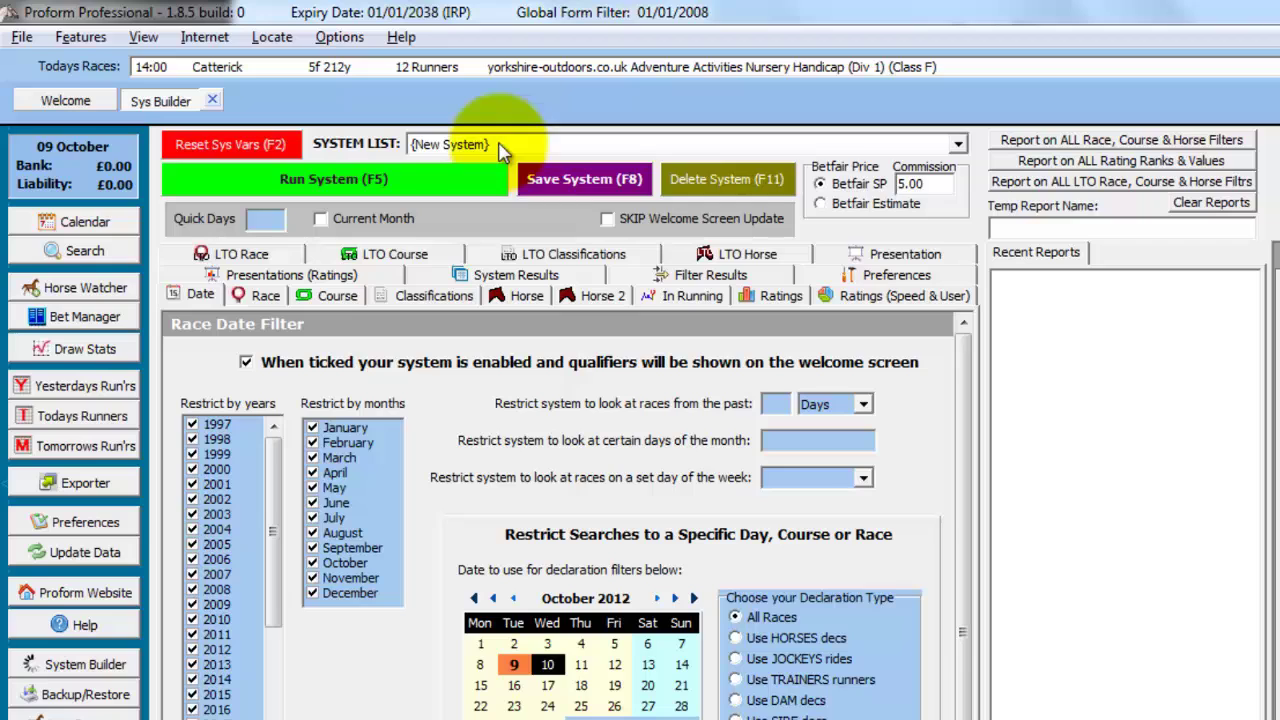
pyautogui.click(503, 147)
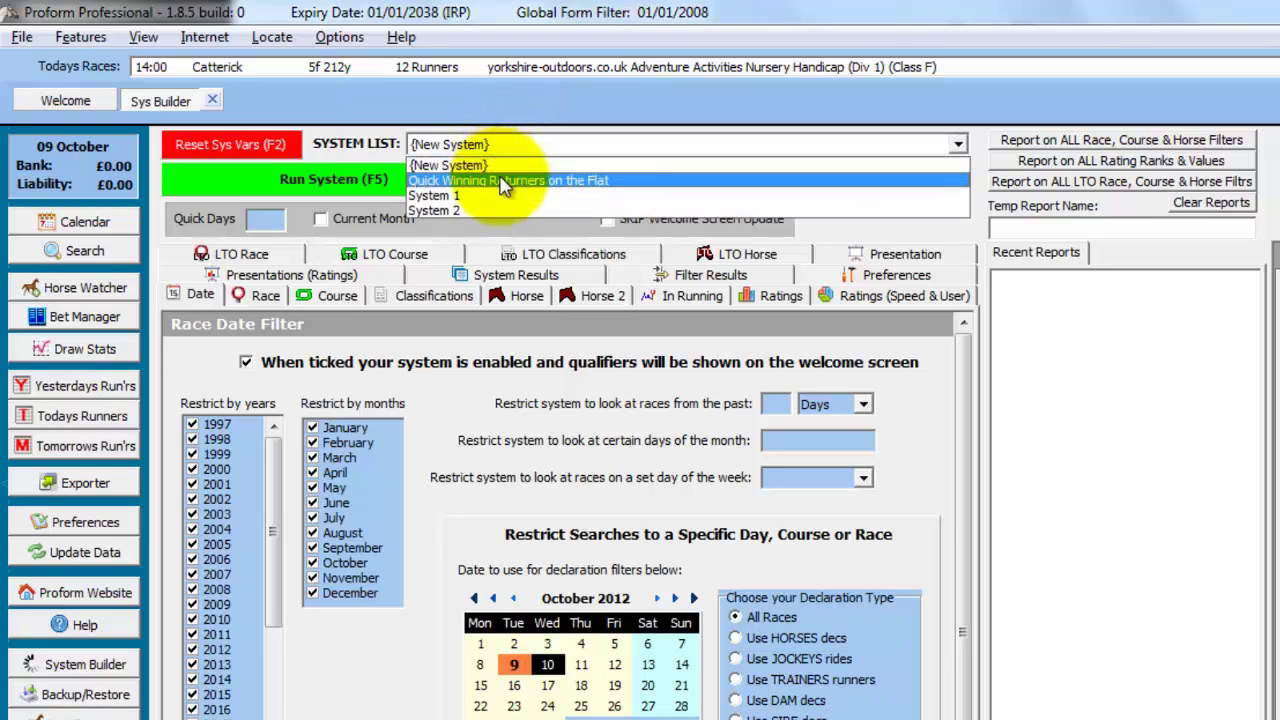
pyautogui.click(503, 182)
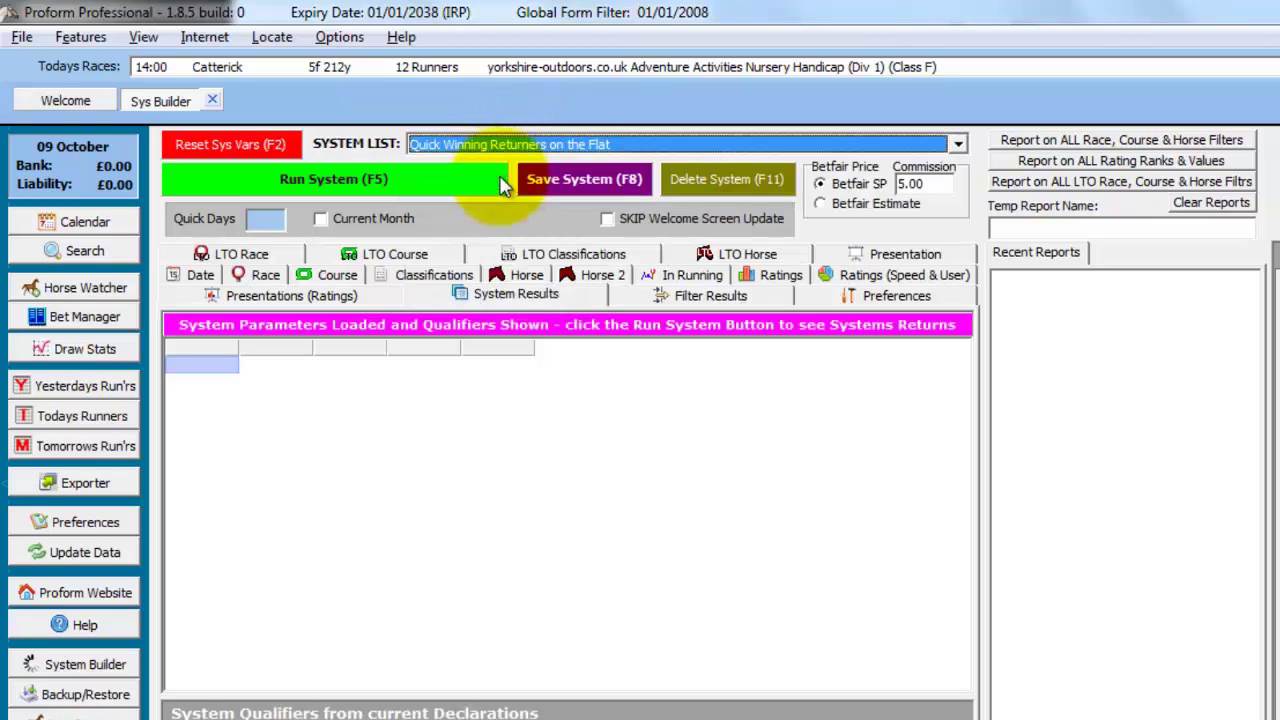
# Step: Examine the loaded system's date, horse and last-time-out horse filters, widening the filter pane
pyautogui.click(199, 279)
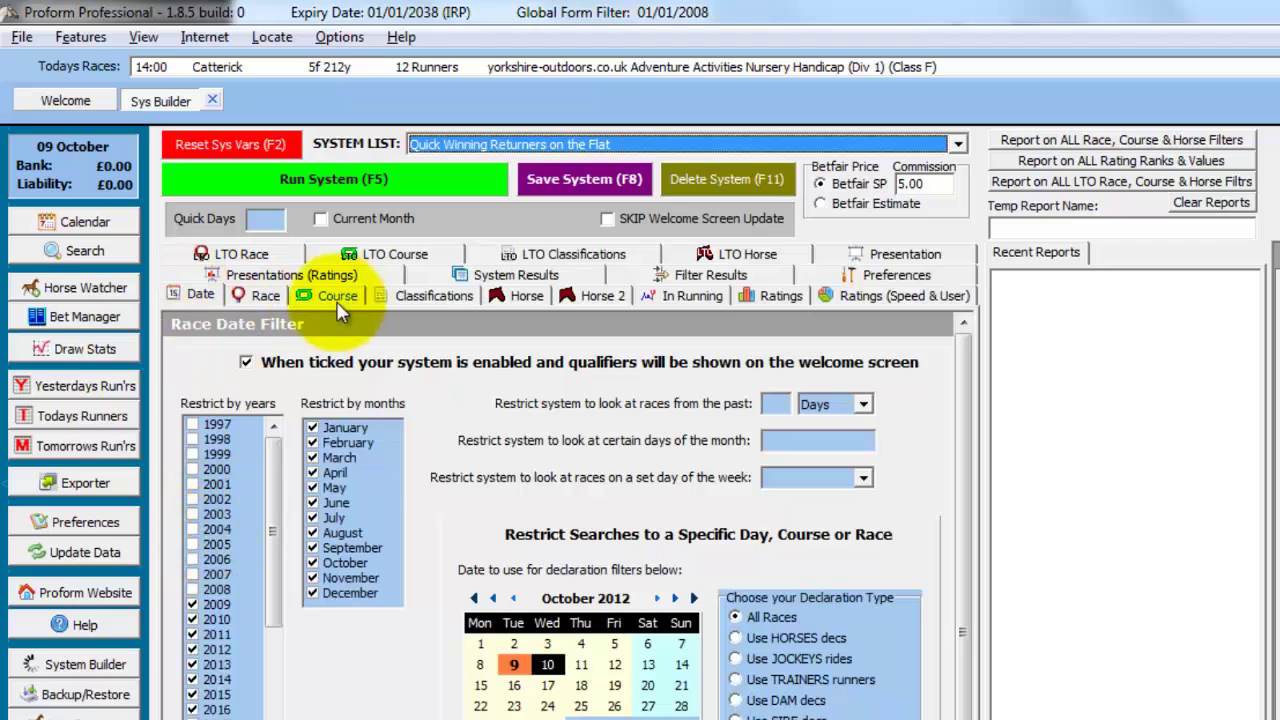
pyautogui.click(523, 295)
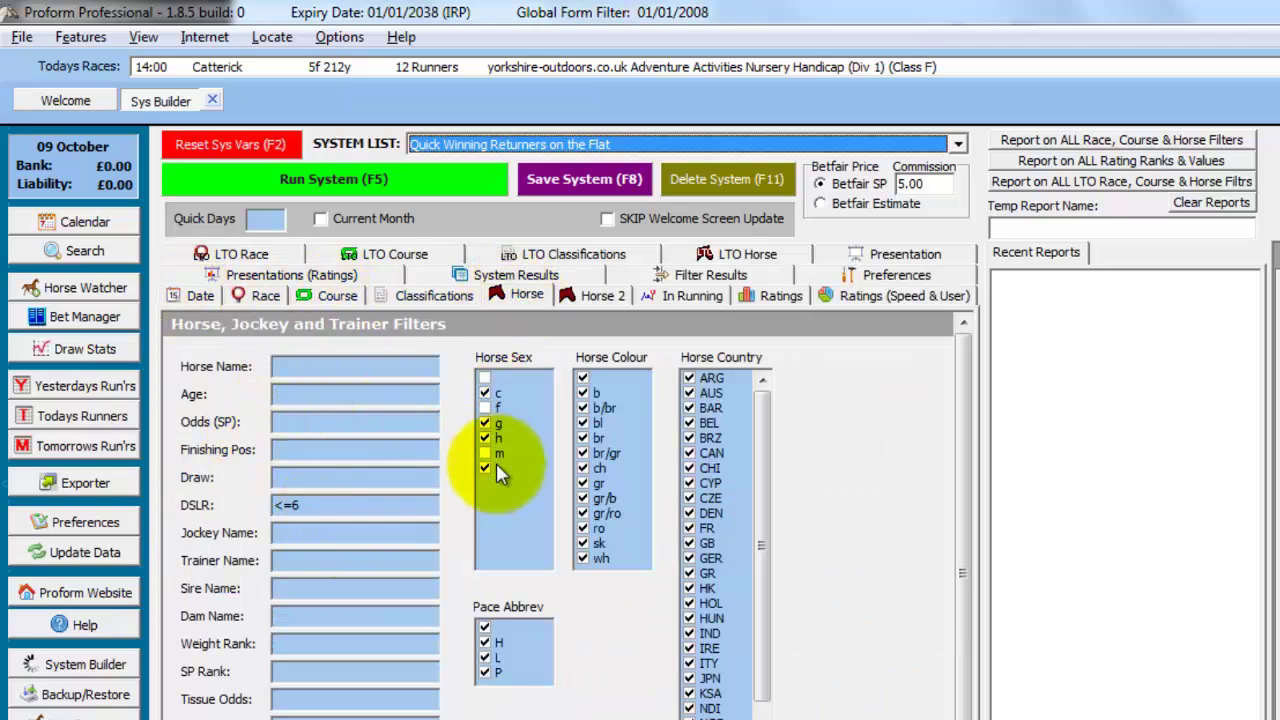
pyautogui.click(750, 254)
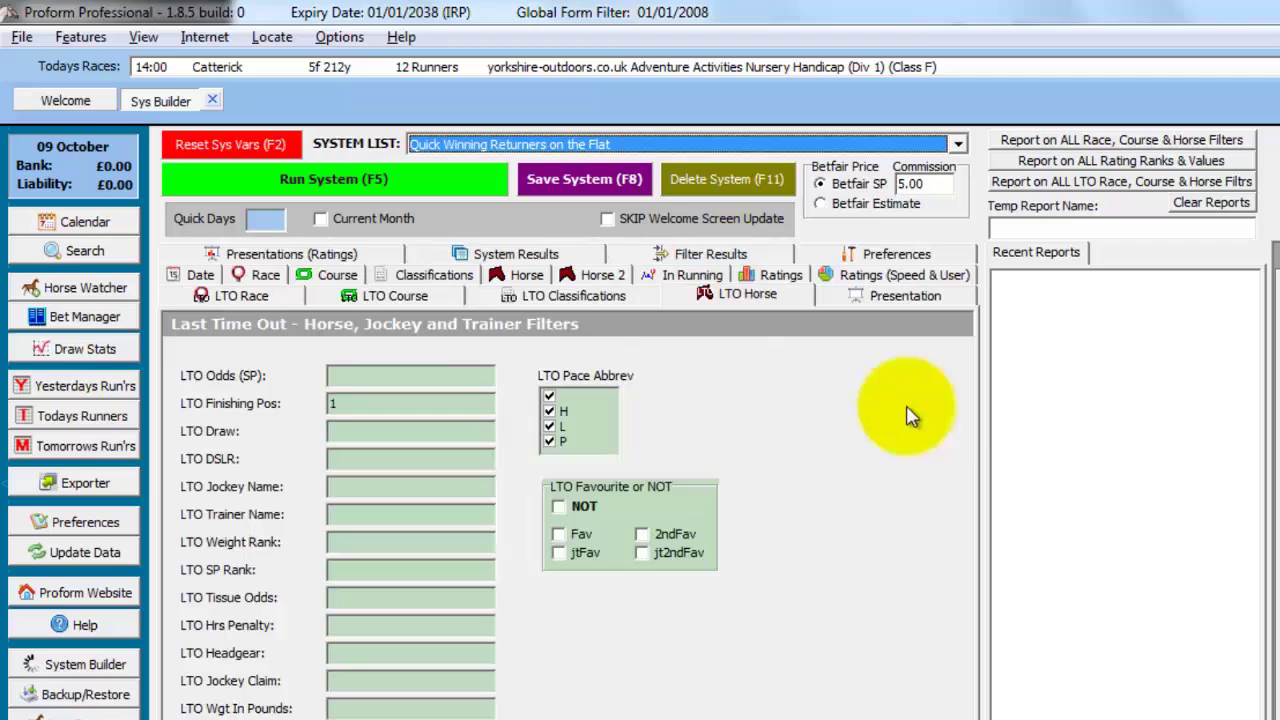
pyautogui.moveTo(983, 418); pyautogui.dragTo(1232, 426)
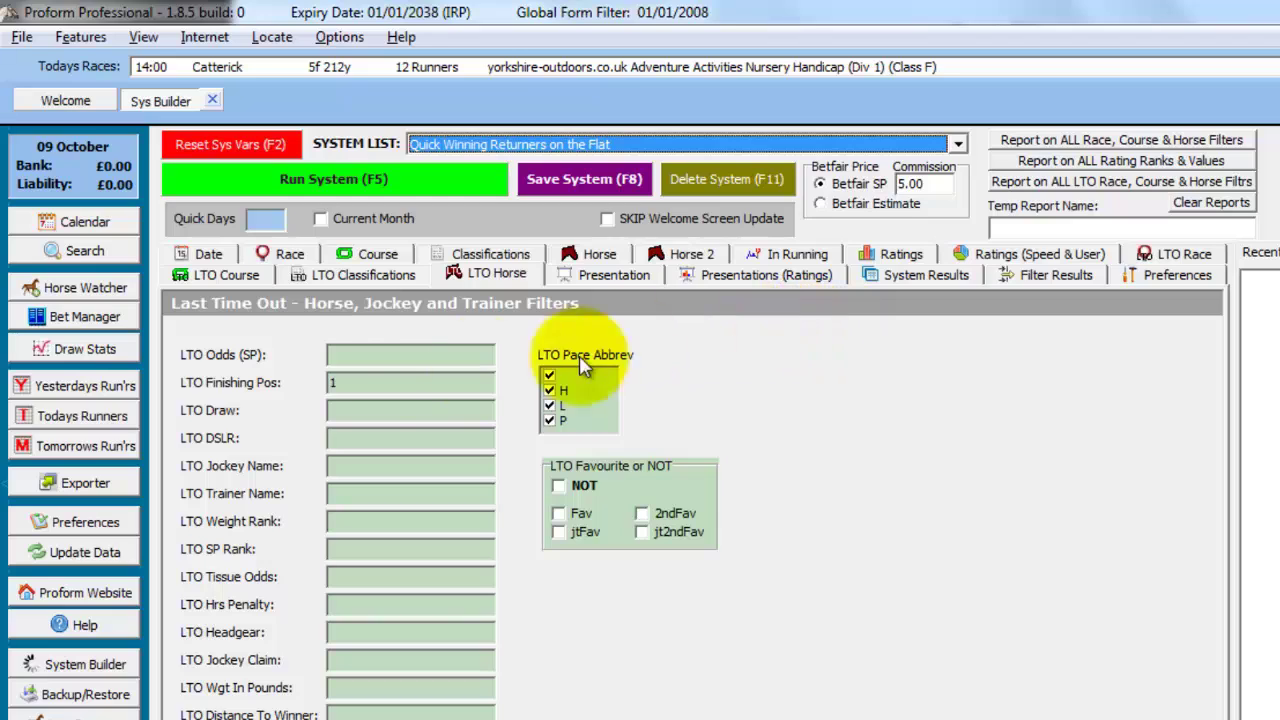
# Step: Run a {New System} variant with LTO Finishing Pos set to <=2 and save it as "test"
pyautogui.doubleClick(347, 383)
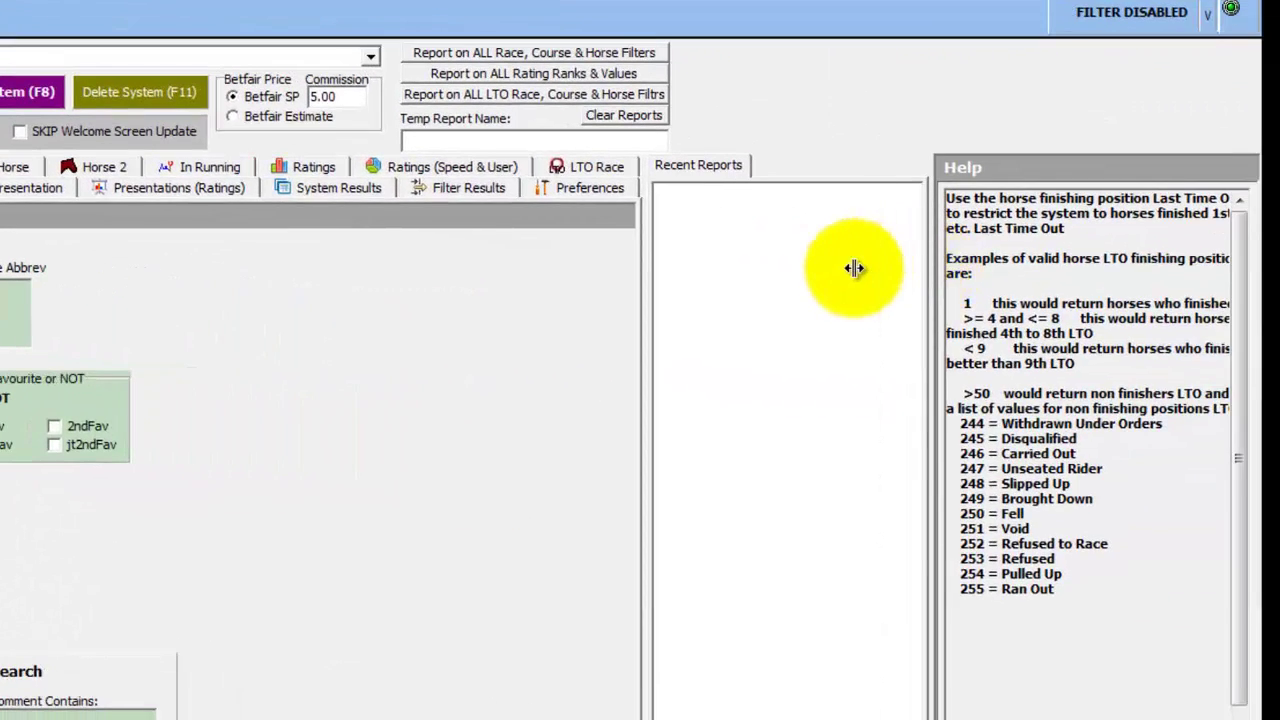
pyautogui.moveTo(853, 268); pyautogui.dragTo(857, 268)
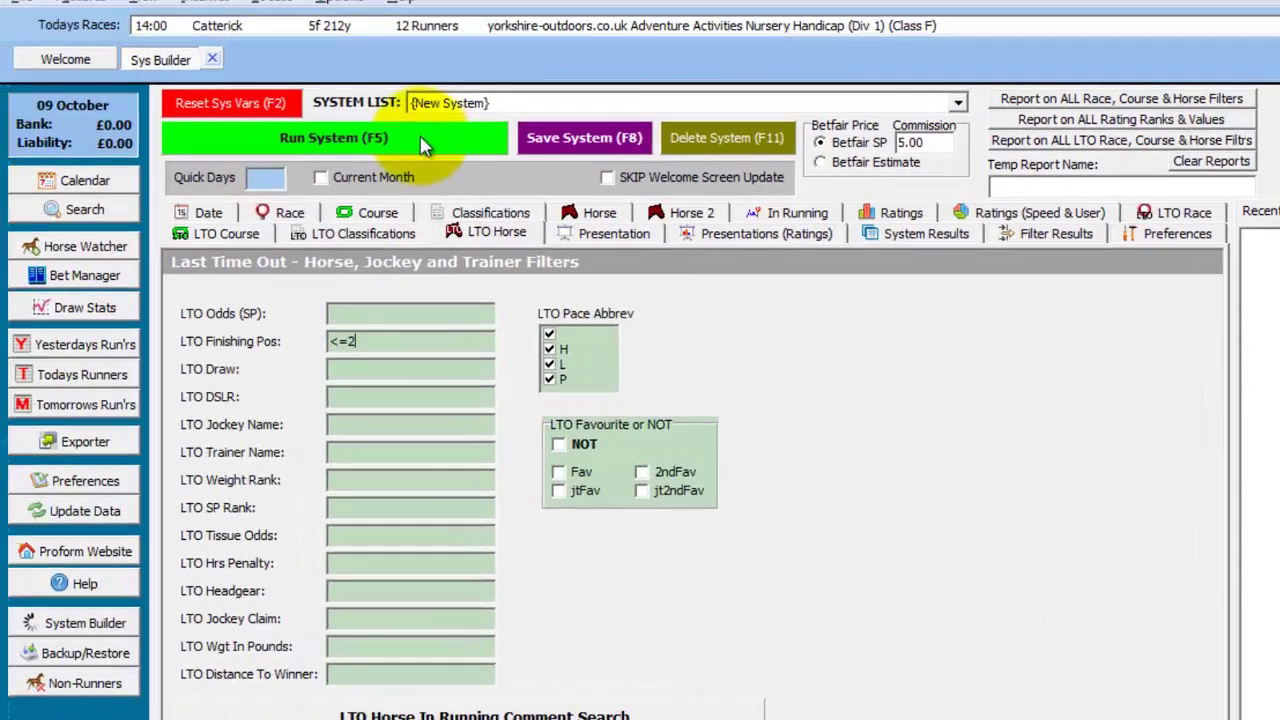
pyautogui.click(420, 140)
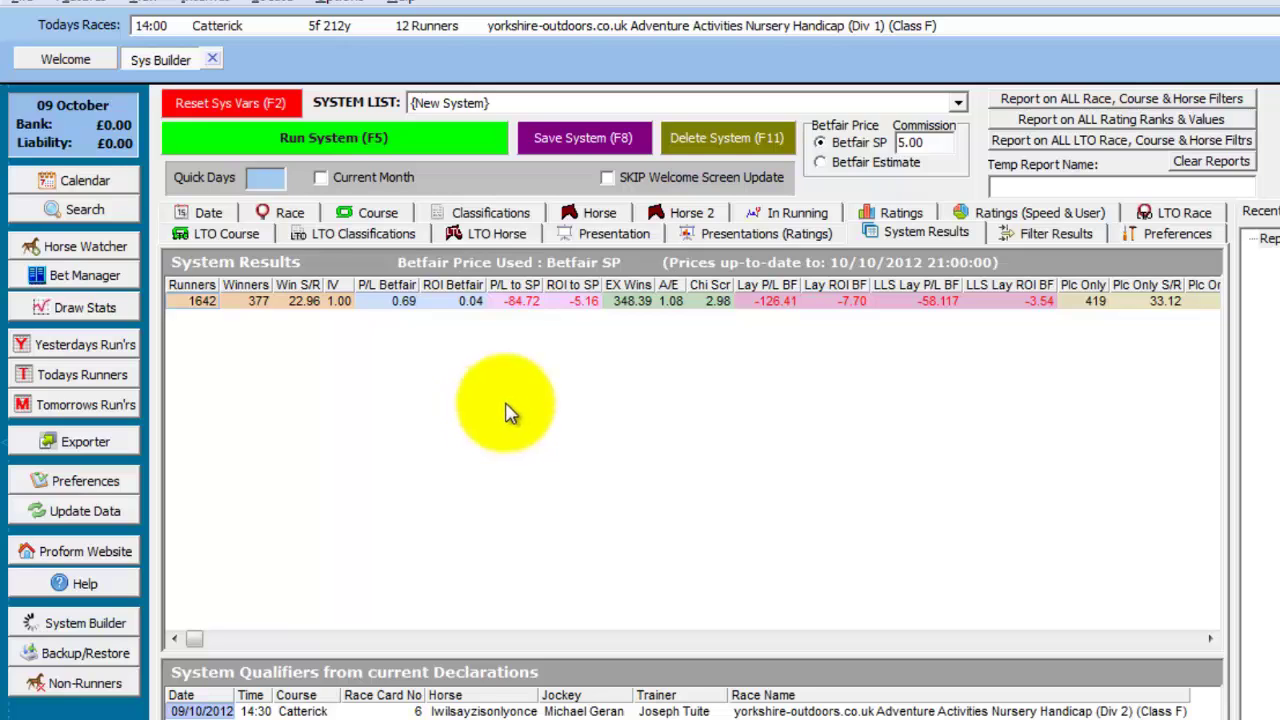
pyautogui.click(597, 145)
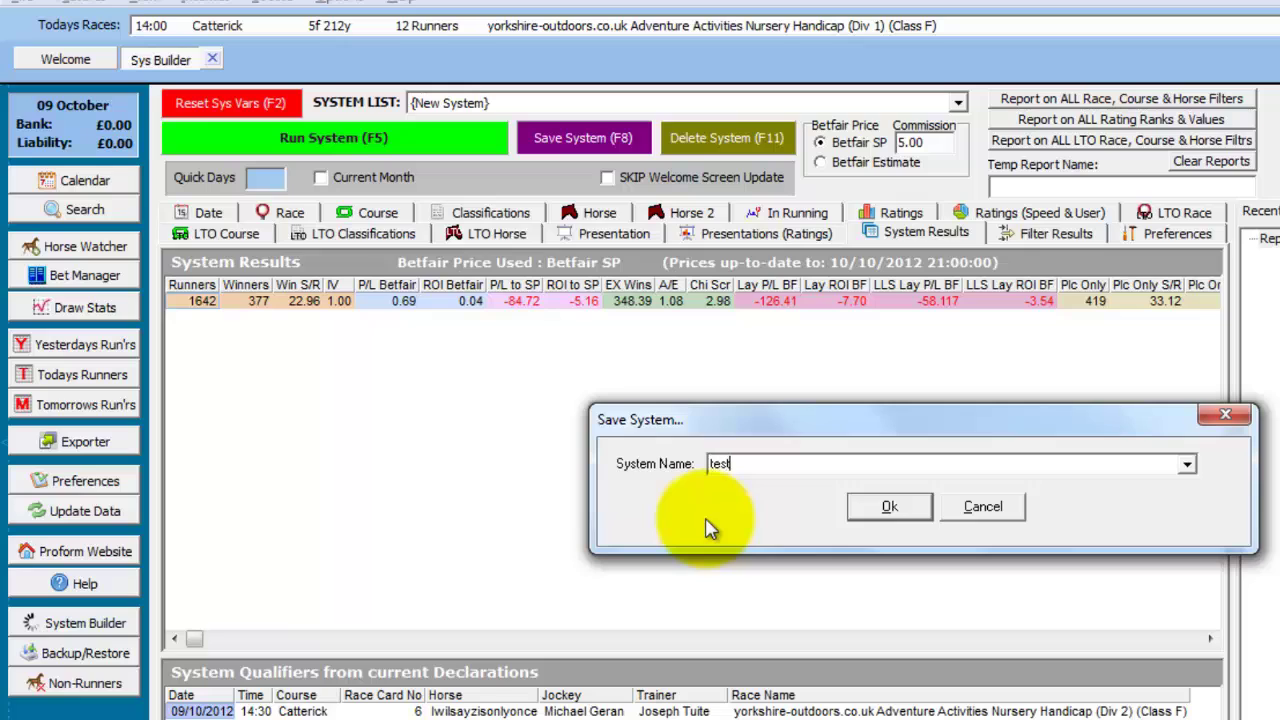
pyautogui.click(889, 506)
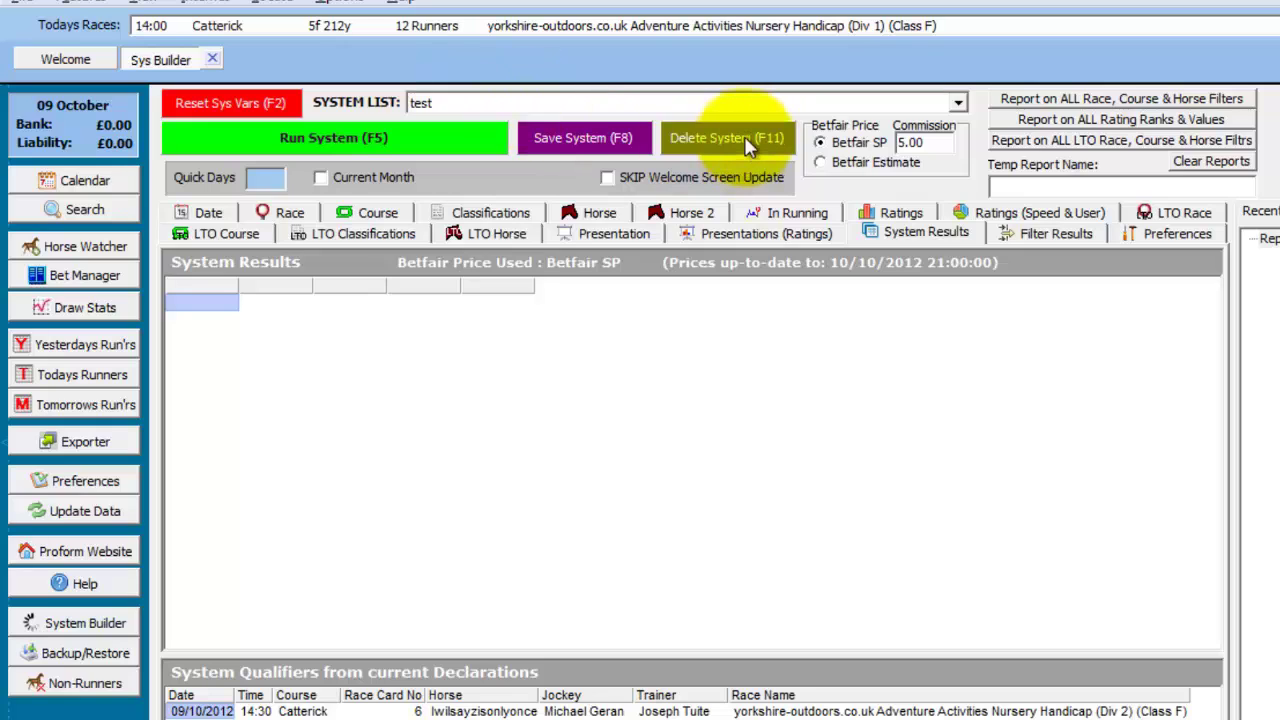
# Step: Delete the stored system "test" and confirm the deletion
pyautogui.click(738, 104)
pyautogui.click(740, 101)
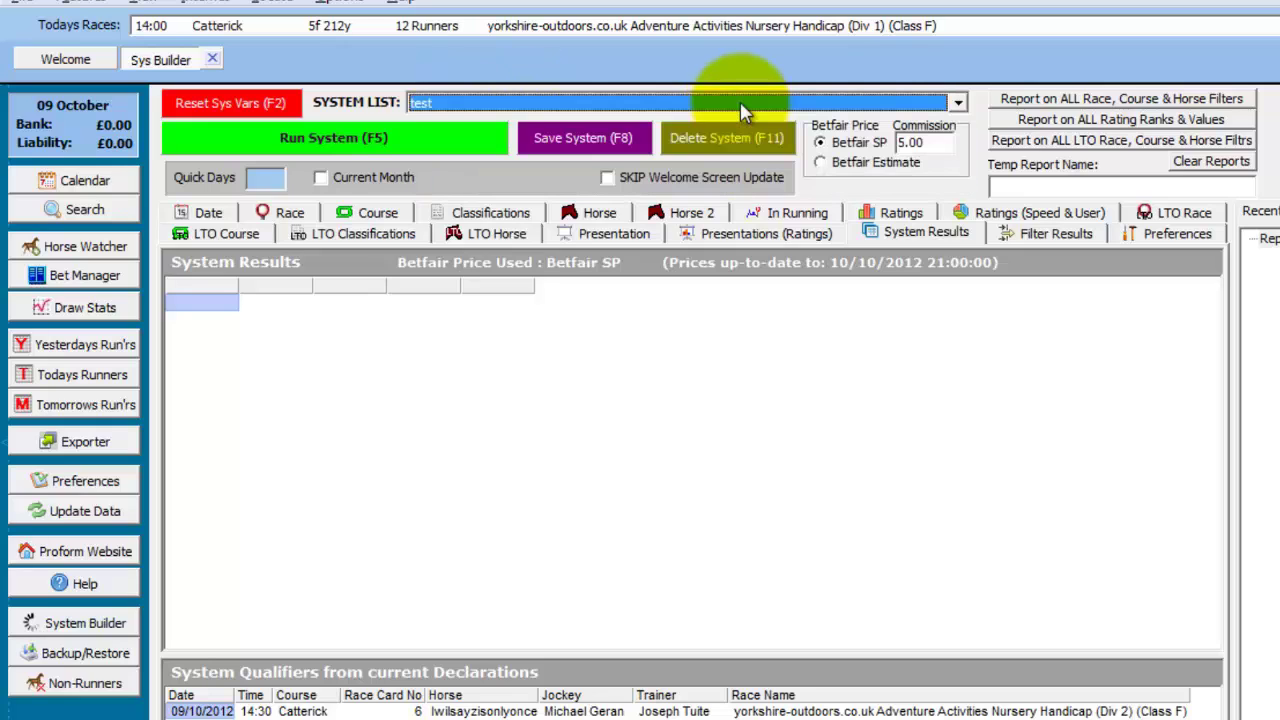
pyautogui.click(750, 138)
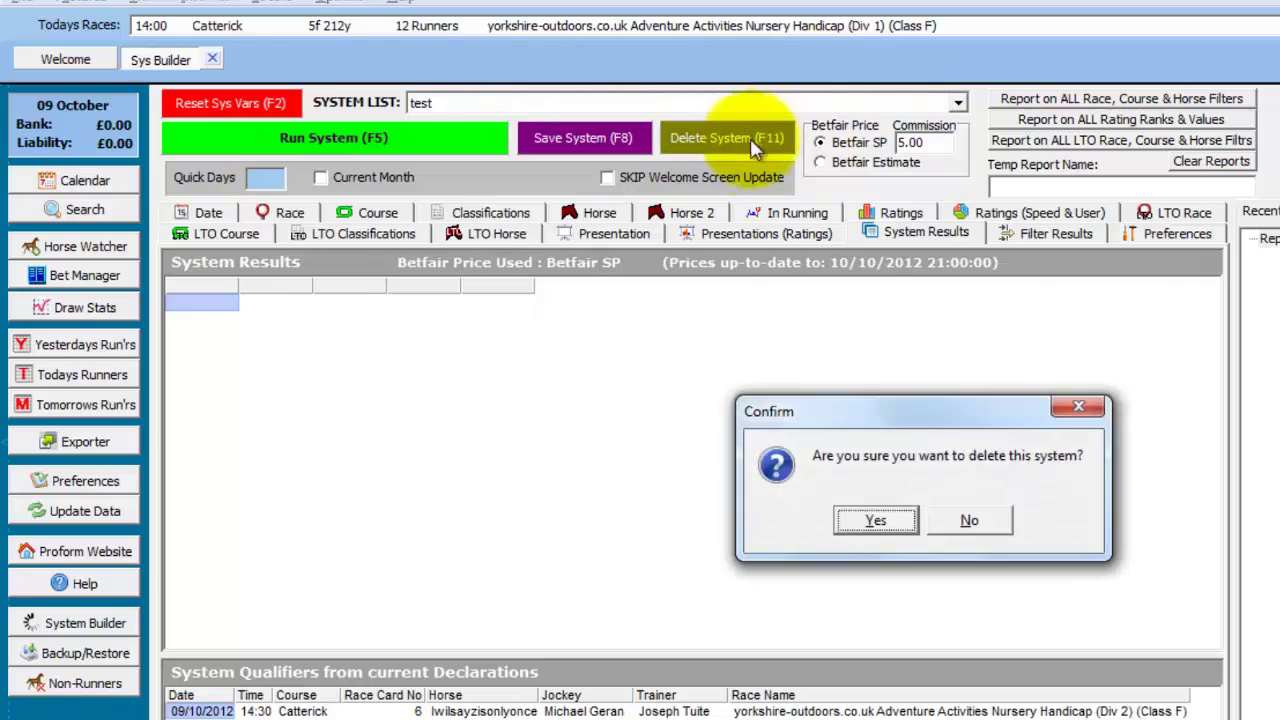
pyautogui.click(876, 520)
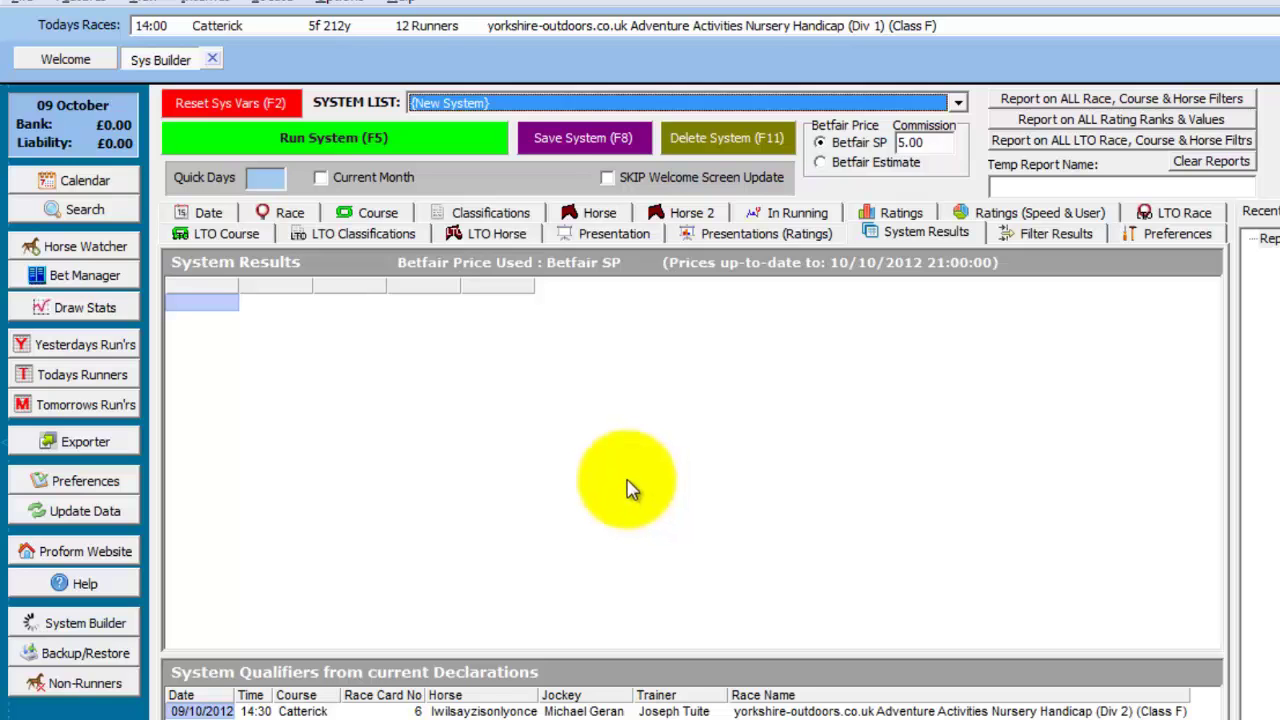
# Step: Load "Quick Winning Returners on the Flat" again and open the list of stored systems
pyautogui.click(515, 103)
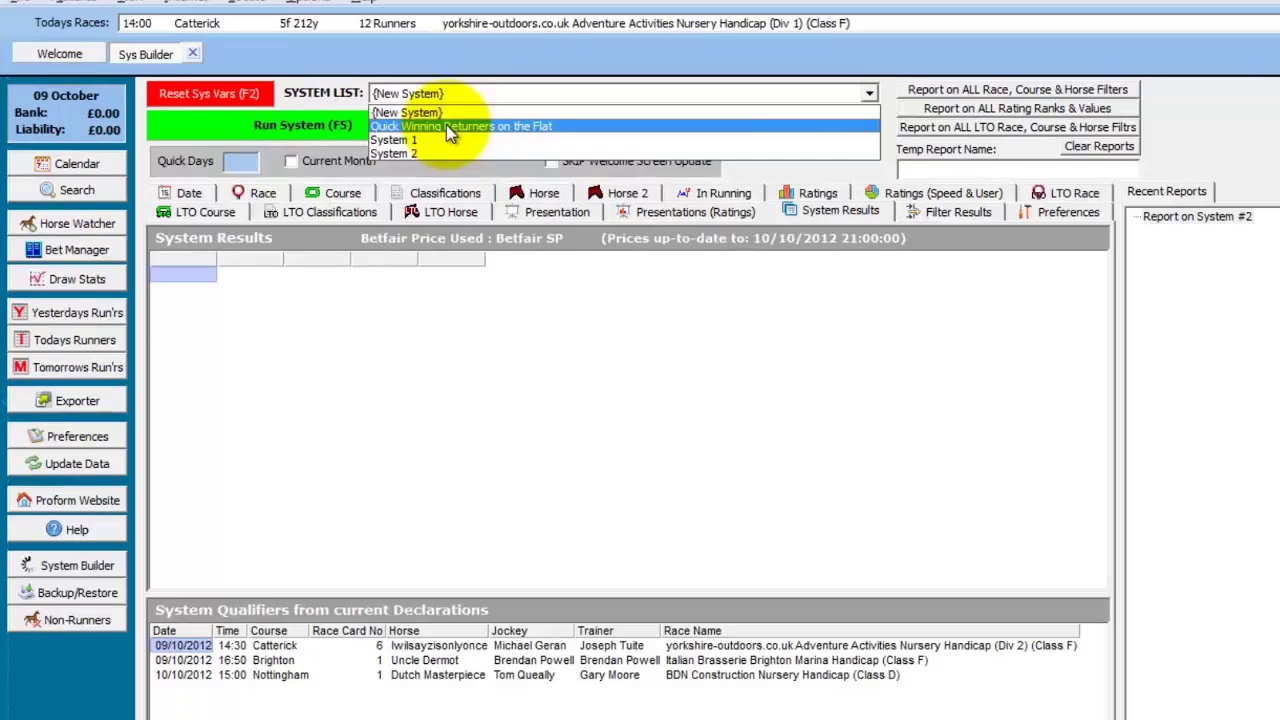
pyautogui.click(520, 137)
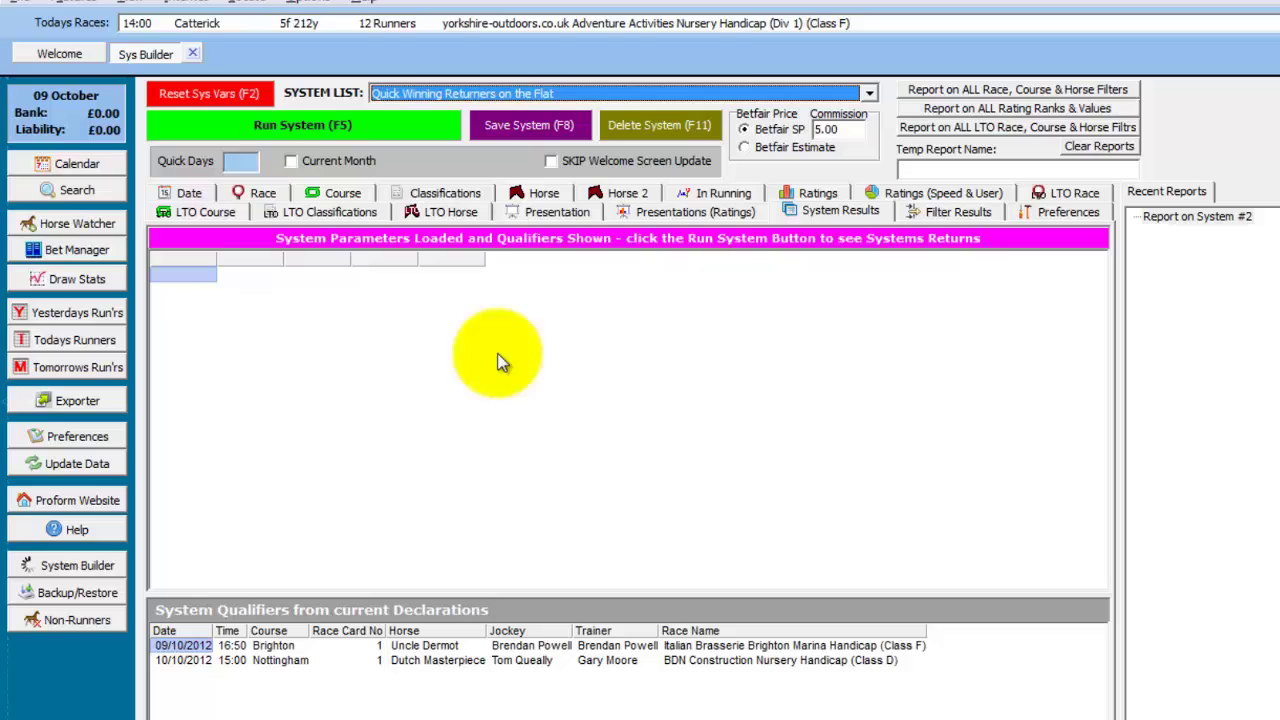
pyautogui.click(680, 91)
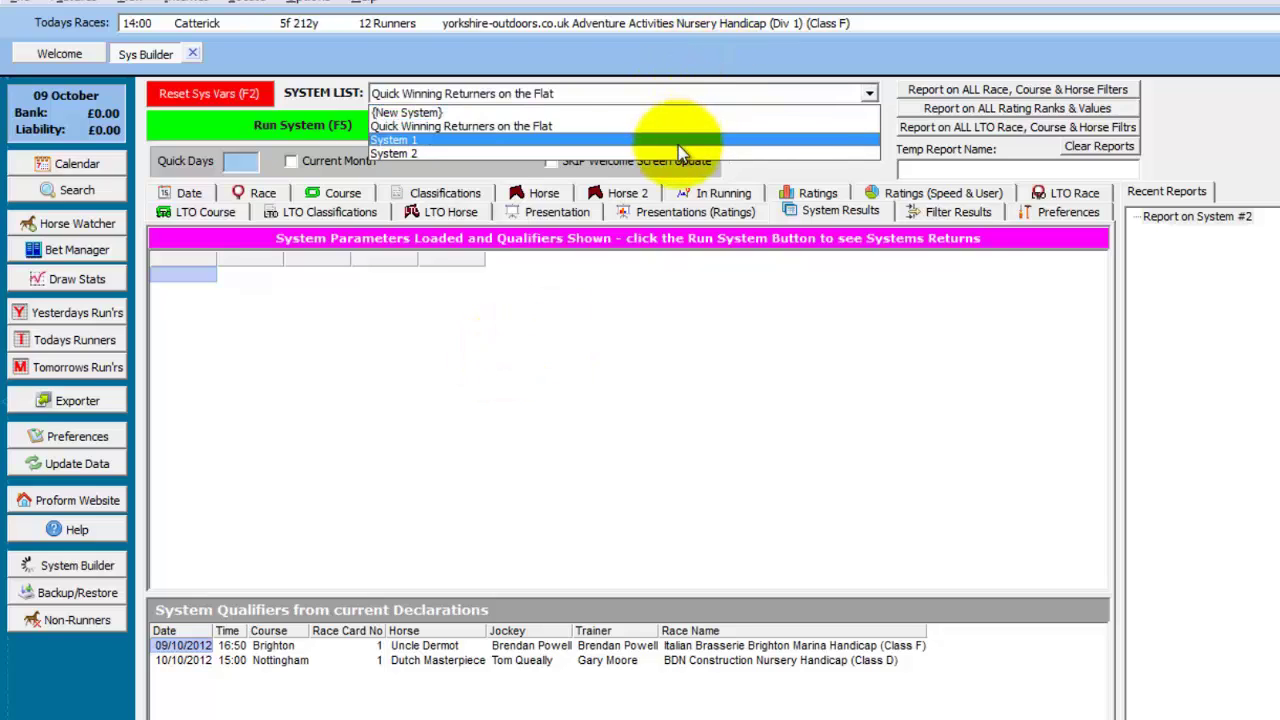
# Step: Load the stored systems "System 1" and "System 2" in turn to view their current qualifiers
pyautogui.click(678, 145)
pyautogui.click(642, 90)
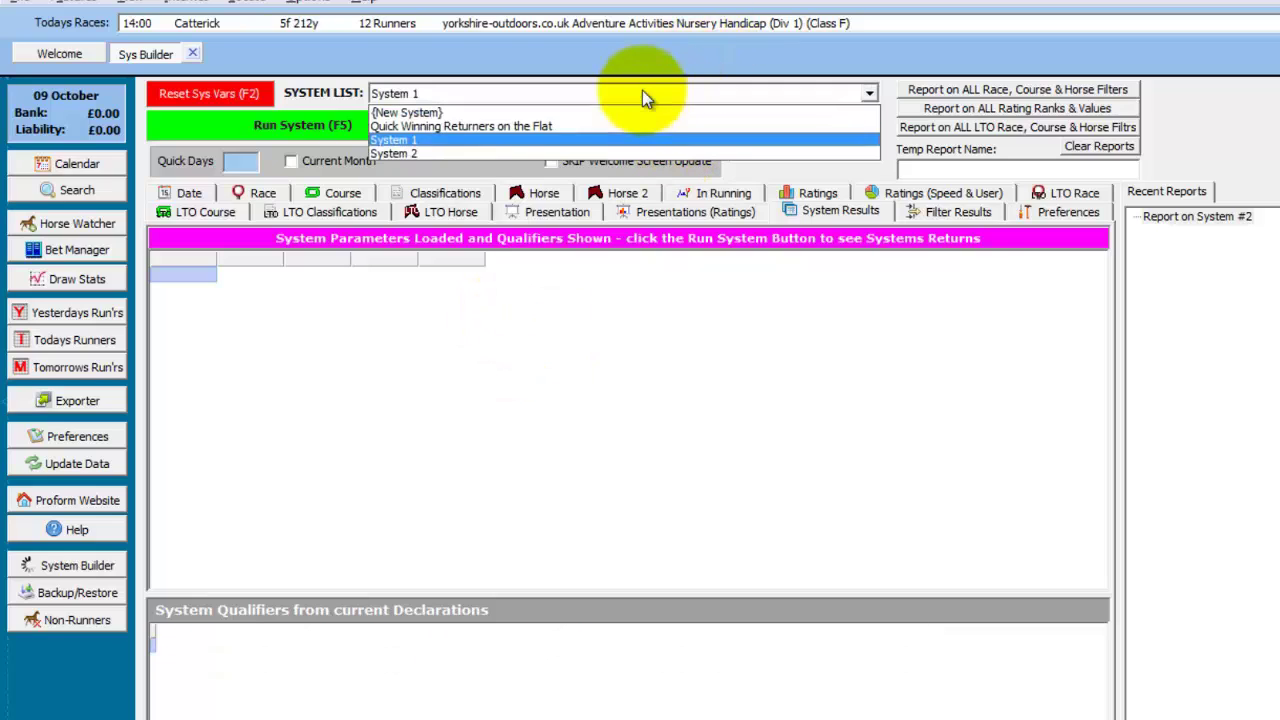
pyautogui.click(632, 155)
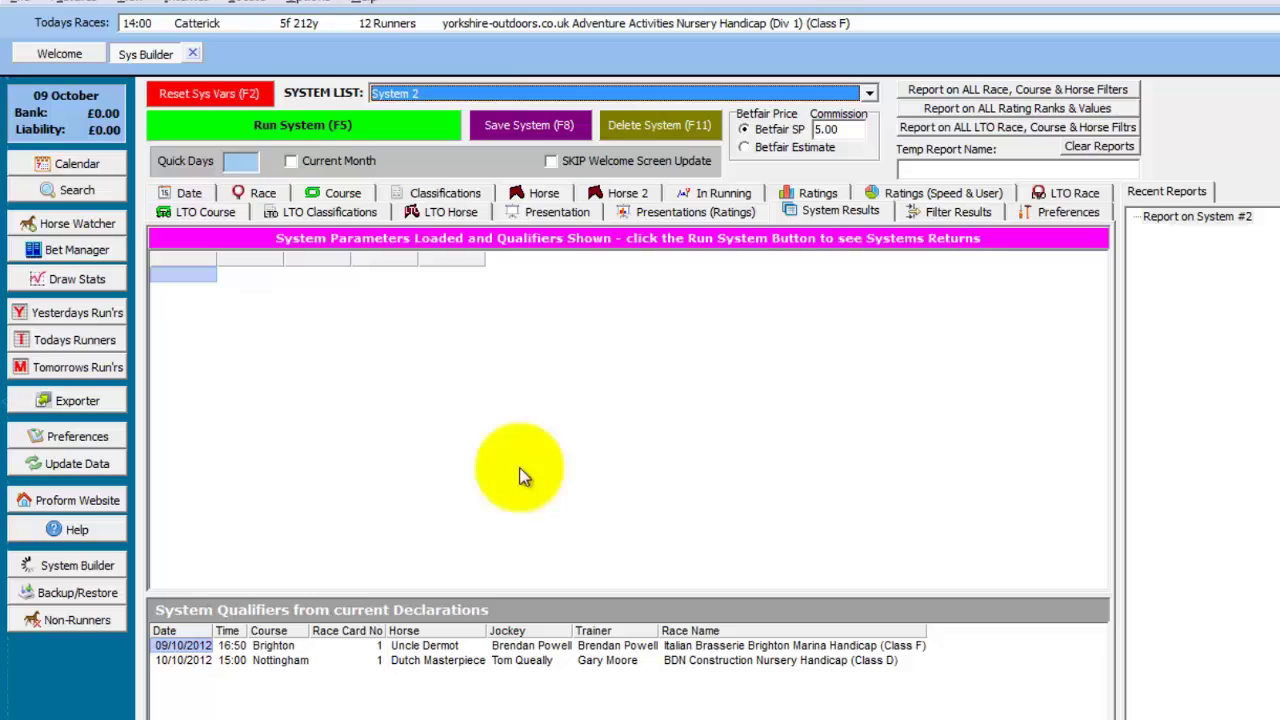
# Step: Load "Quick Winning Returners on the Flat" in place of System 2 and run it
pyautogui.click(464, 93)
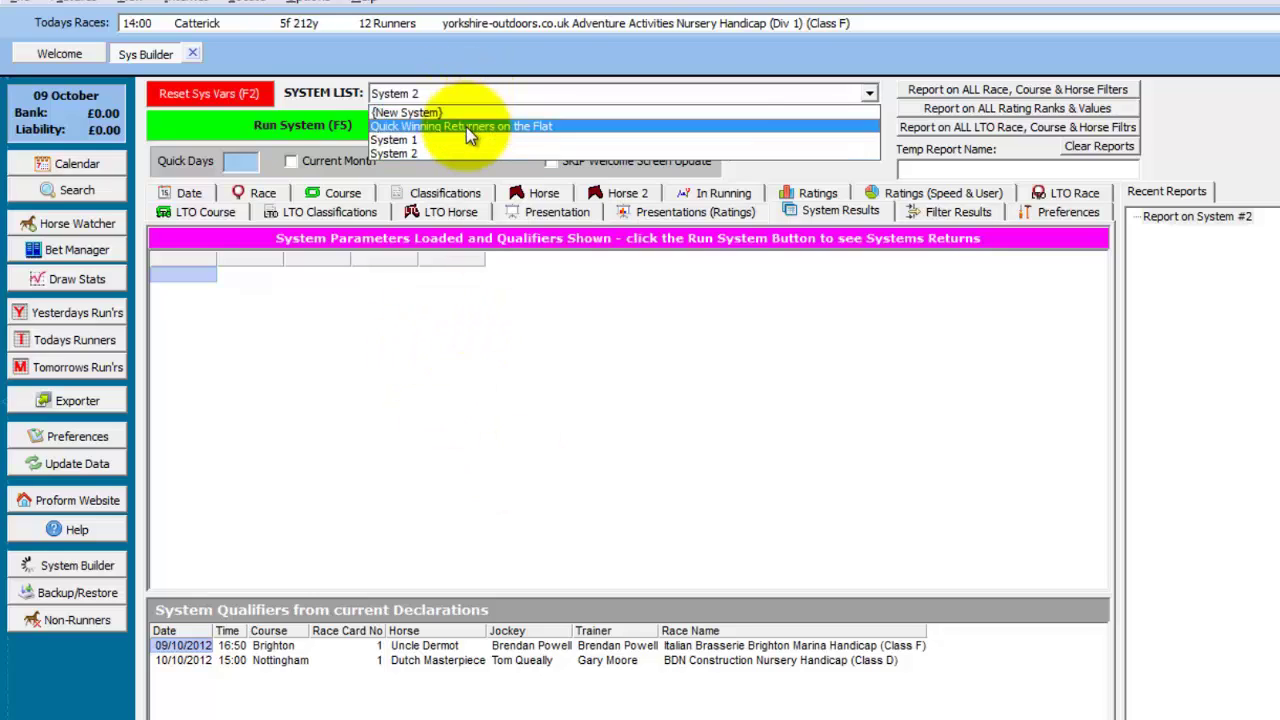
pyautogui.click(466, 127)
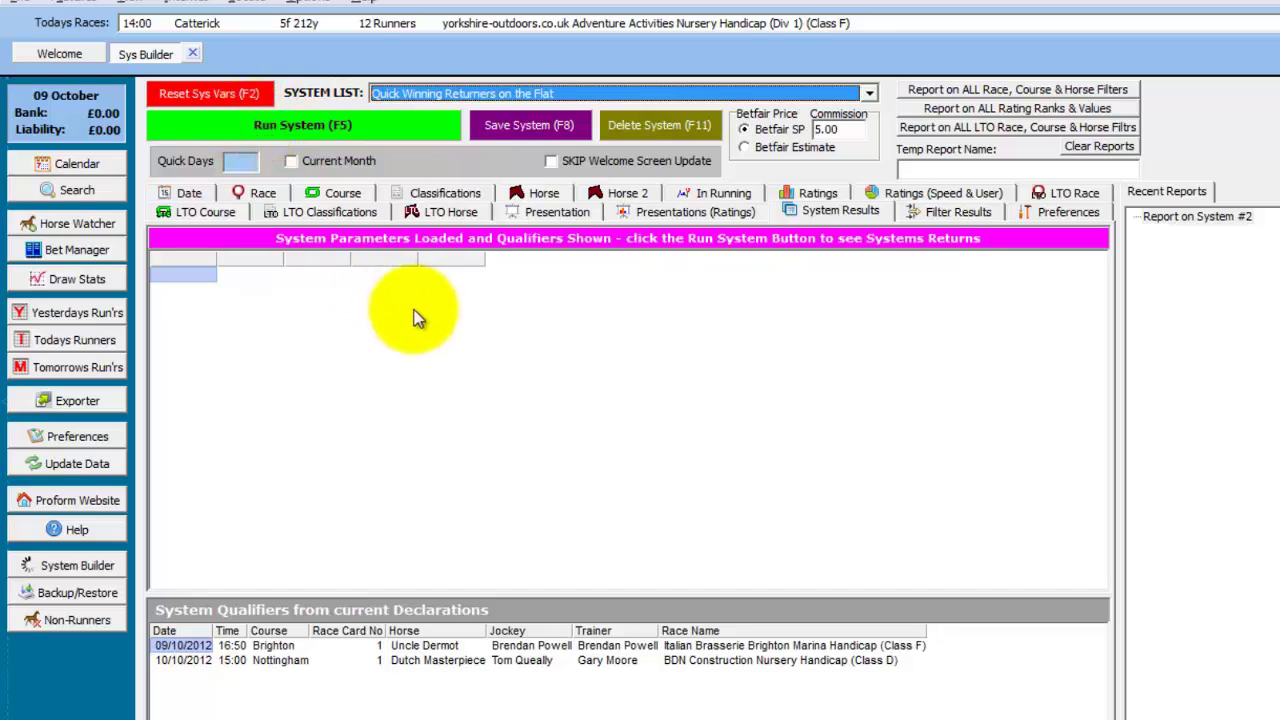
pyautogui.press('F5')
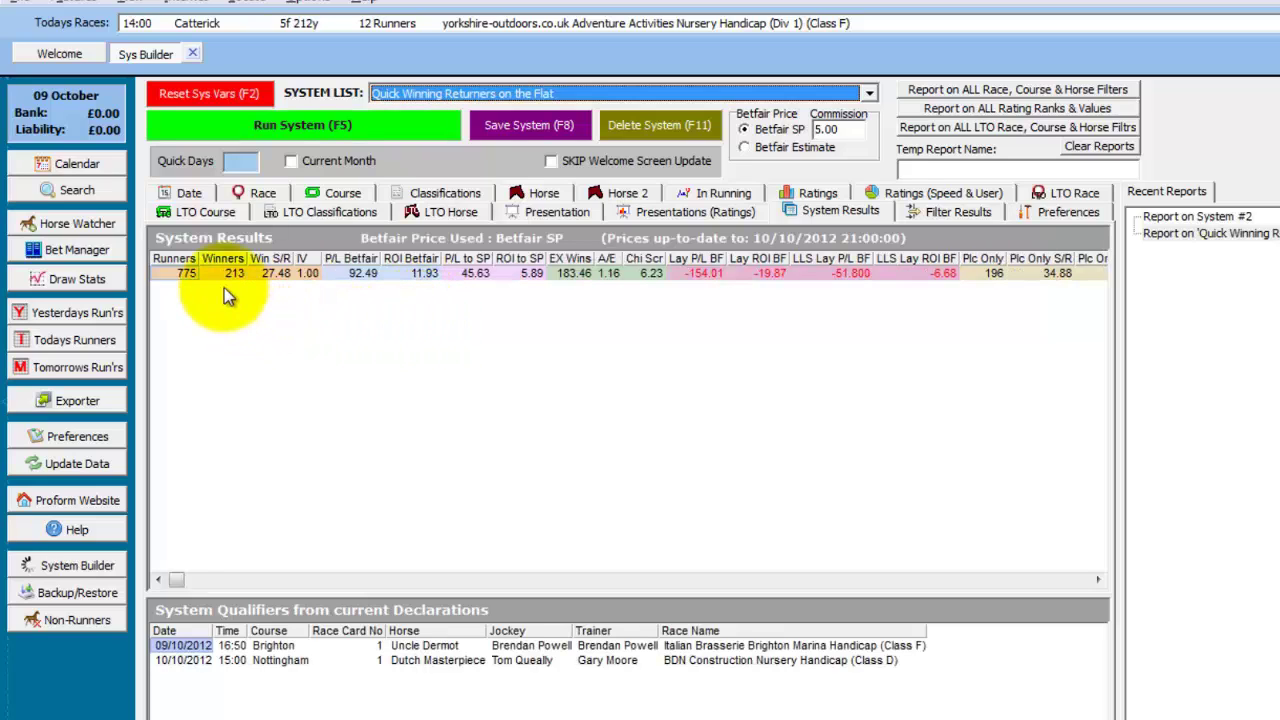
pyautogui.click(625, 310)
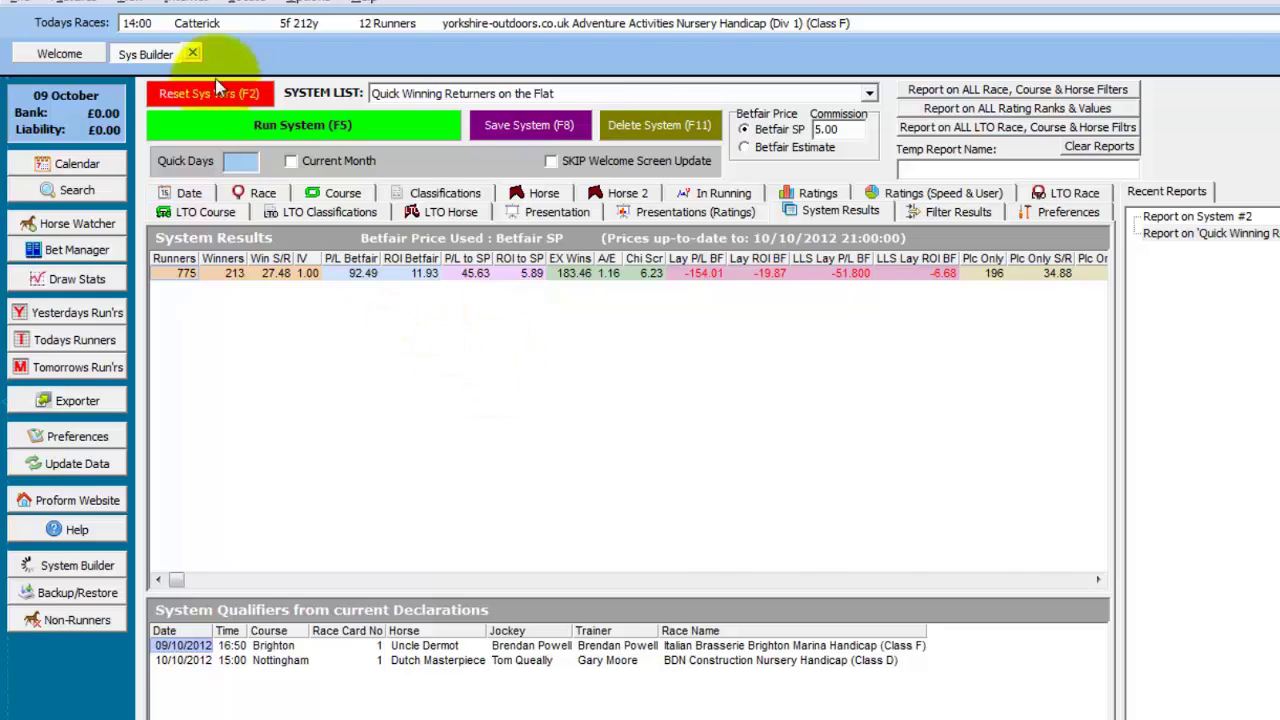
# Step: View the system qualifiers on the welcome page and reopen System Builder with a wider filter pane
pyautogui.click(60, 53)
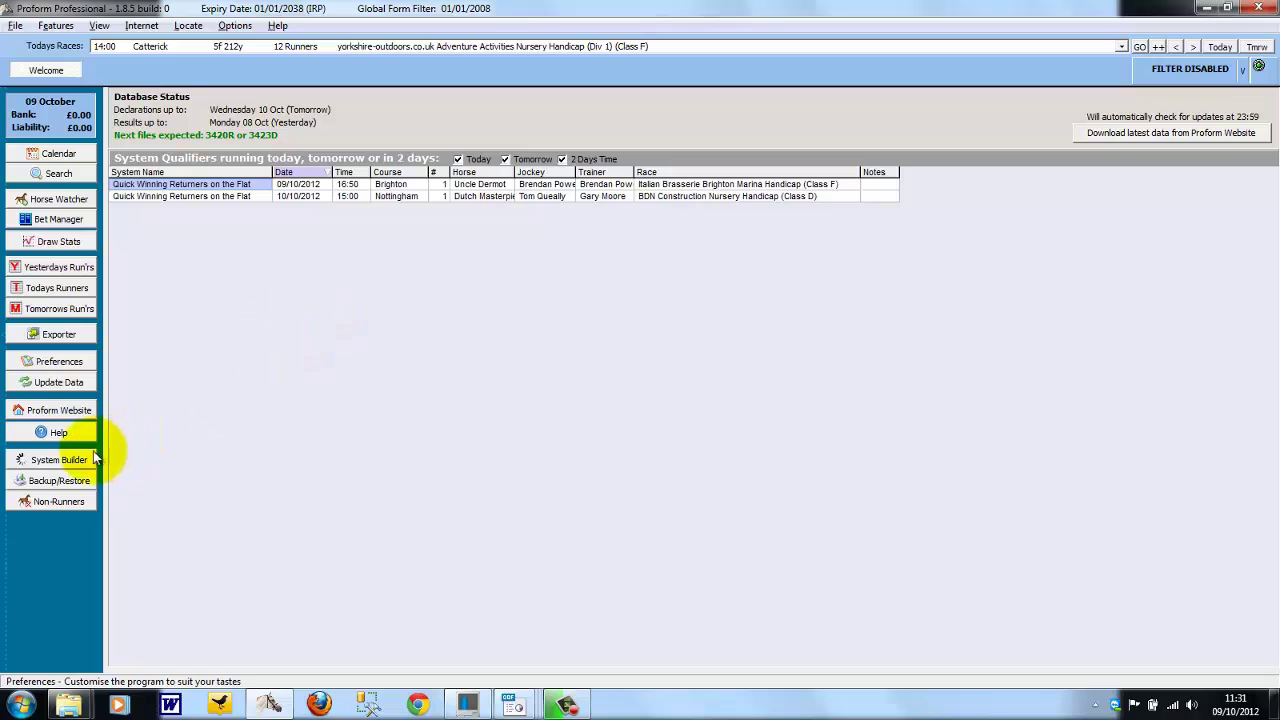
pyautogui.click(44, 462)
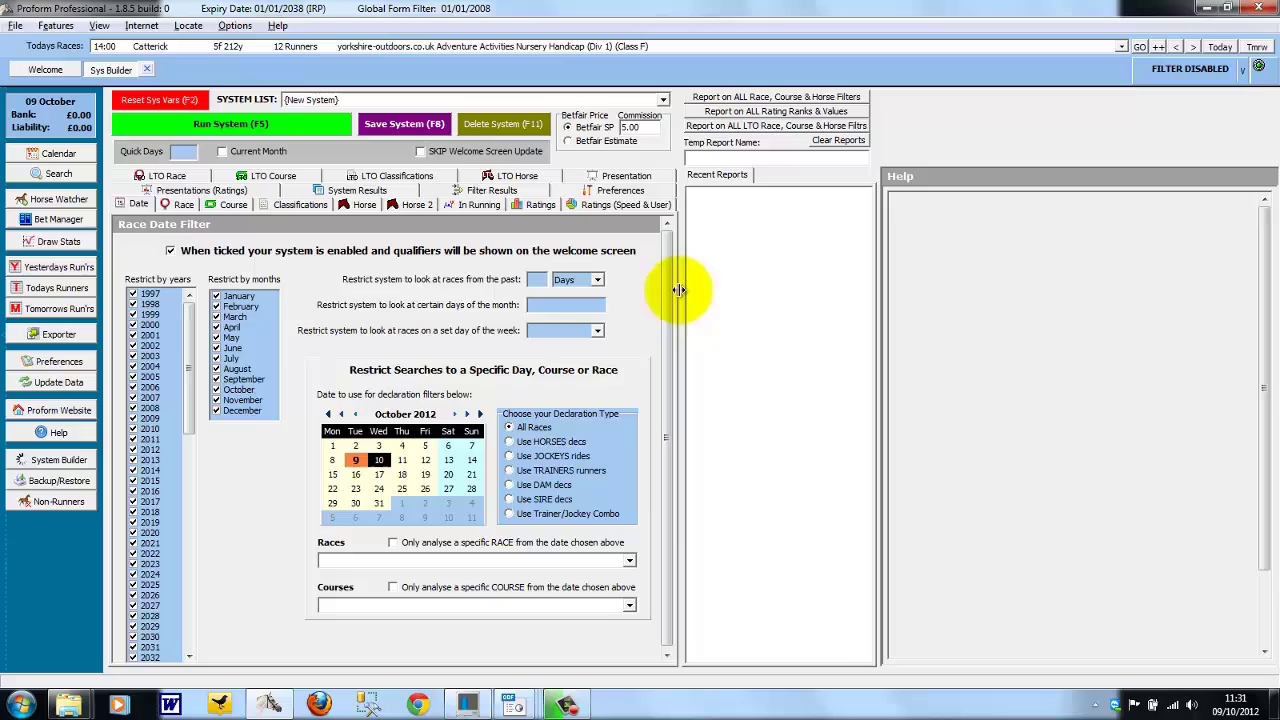
pyautogui.moveTo(679, 290); pyautogui.dragTo(843, 289)
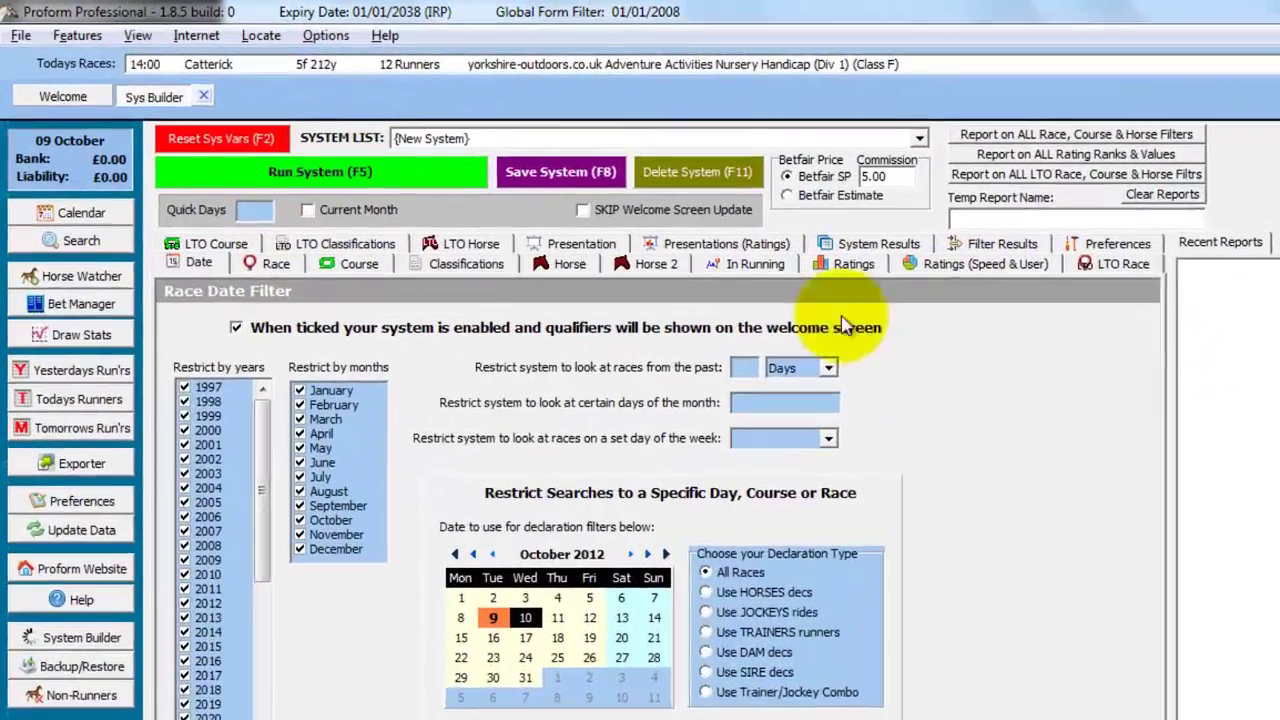
# Step: Load "Quick Winning Returners on the Flat" into the reopened System Builder and run it for its results
pyautogui.click(467, 141)
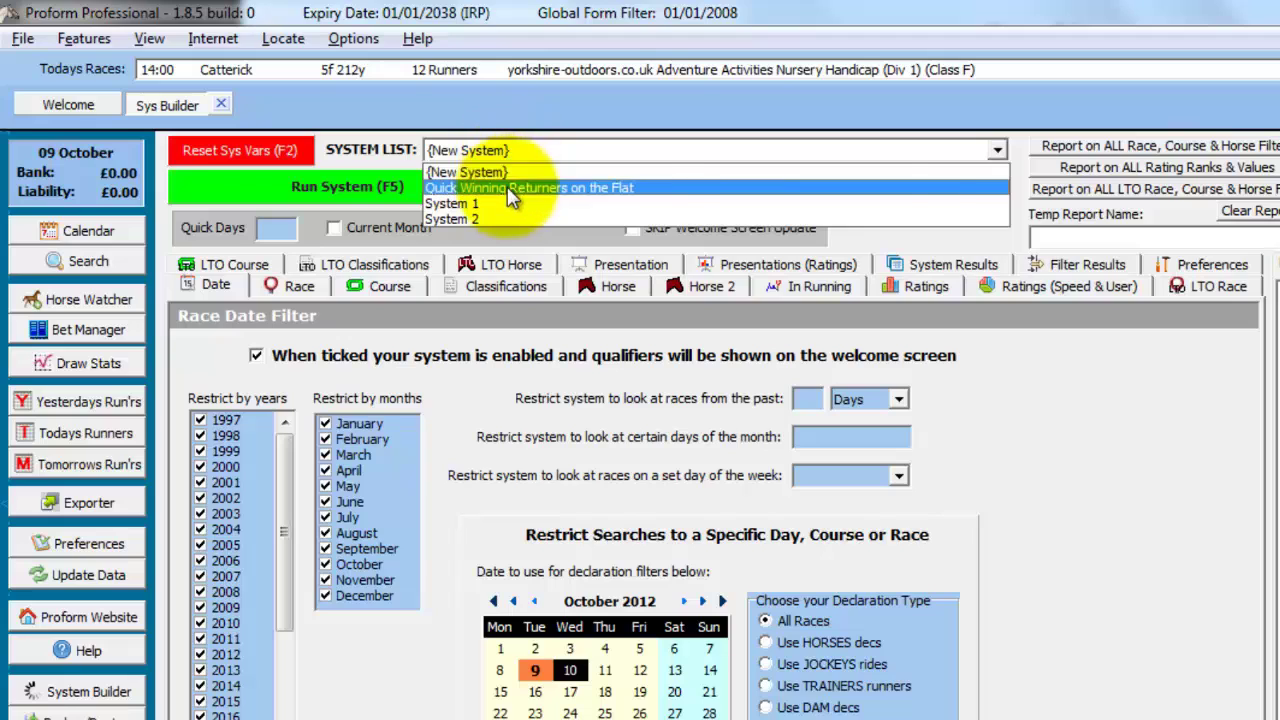
pyautogui.click(510, 188)
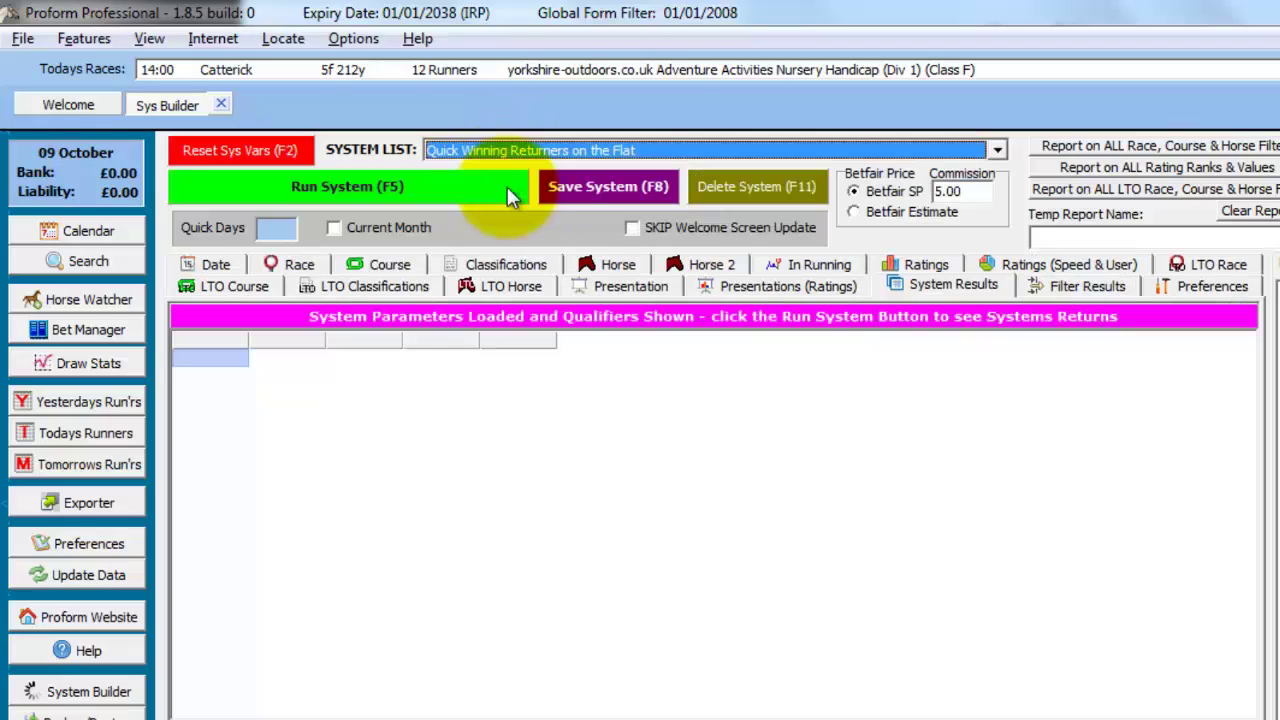
pyautogui.click(370, 186)
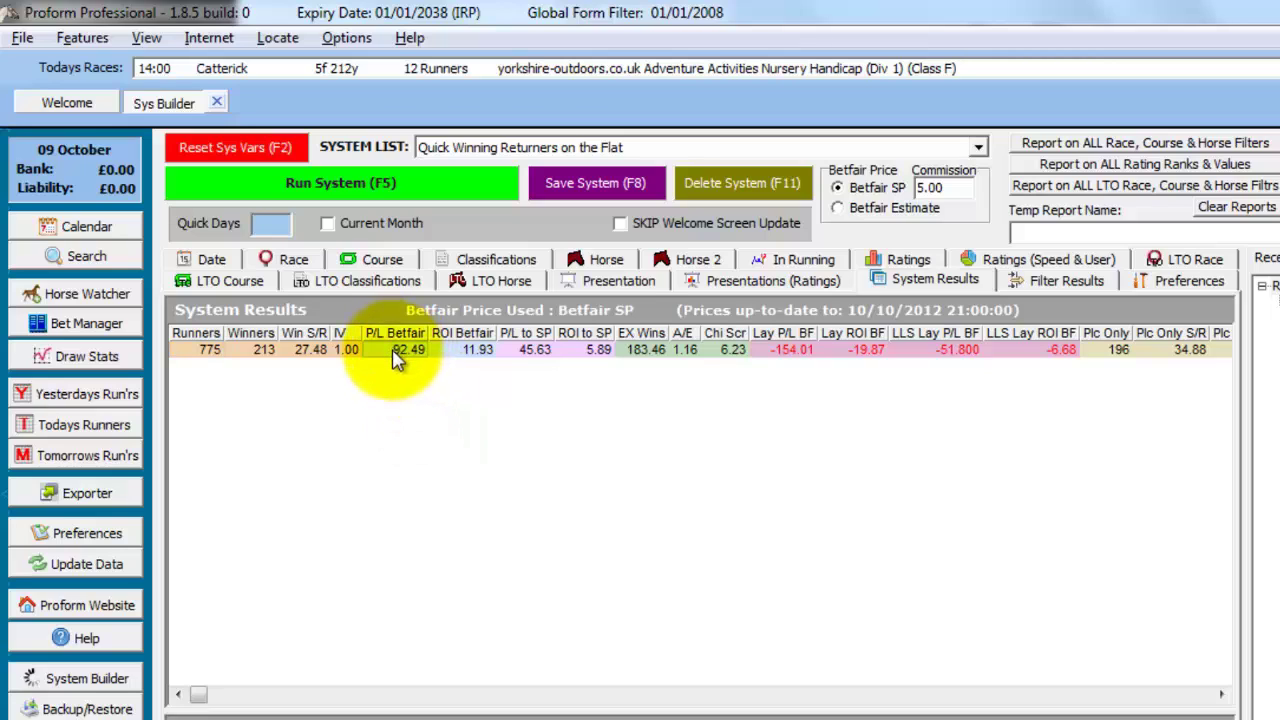
# Step: Expand the results into the individual runners and open the race card for Hurricane Twister's Tipperary race, the last in the list
pyautogui.press('F5')
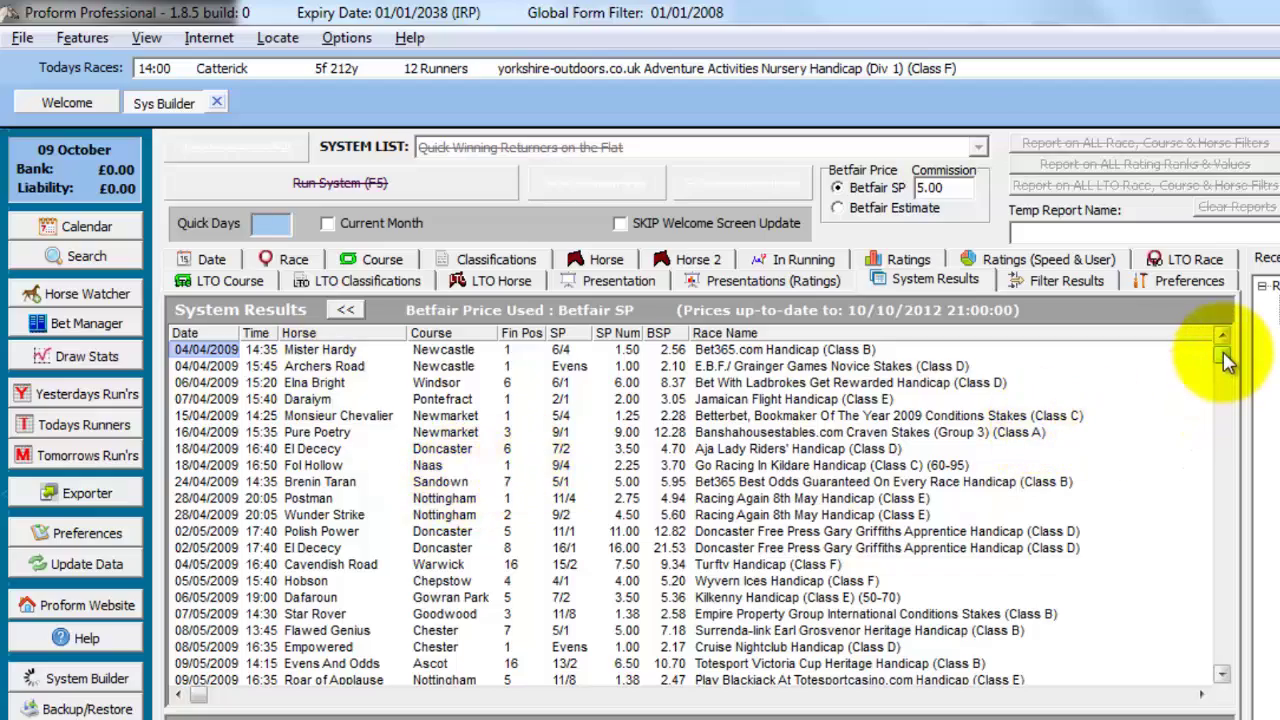
pyautogui.moveTo(1224, 356); pyautogui.dragTo(1224, 684)
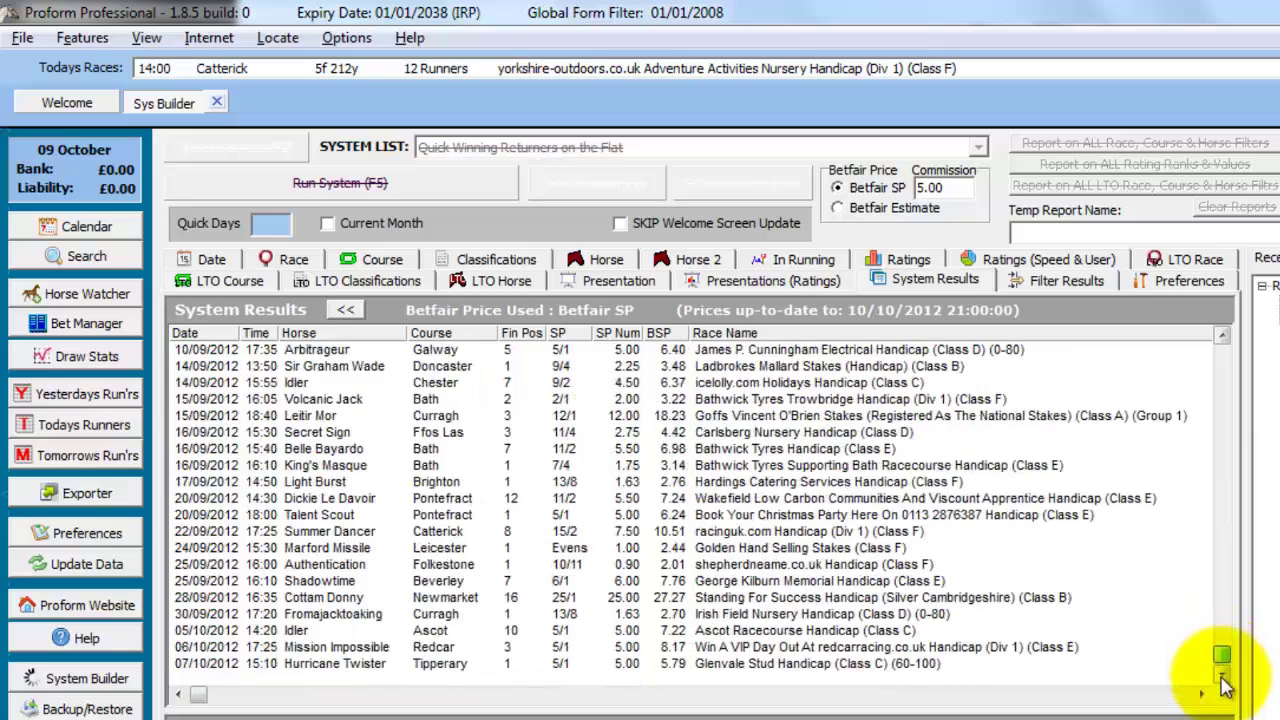
pyautogui.click(354, 666)
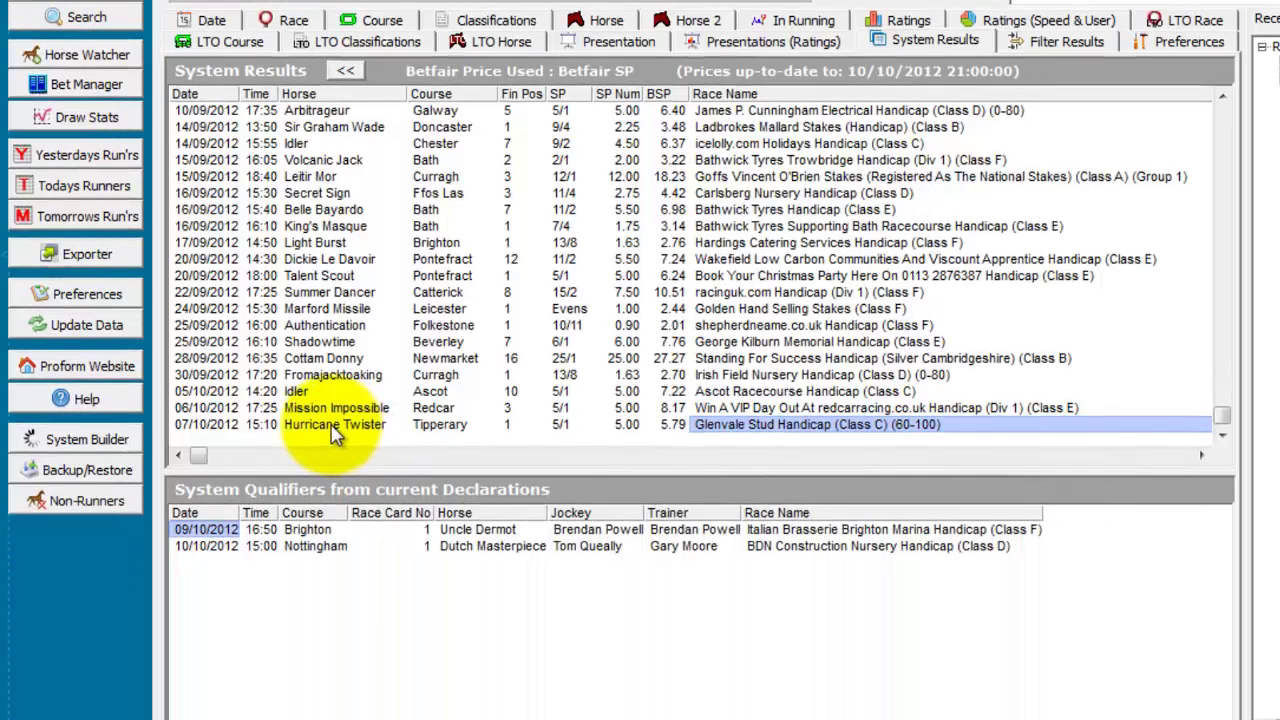
pyautogui.click(336, 665)
pyautogui.rightClick(335, 430)
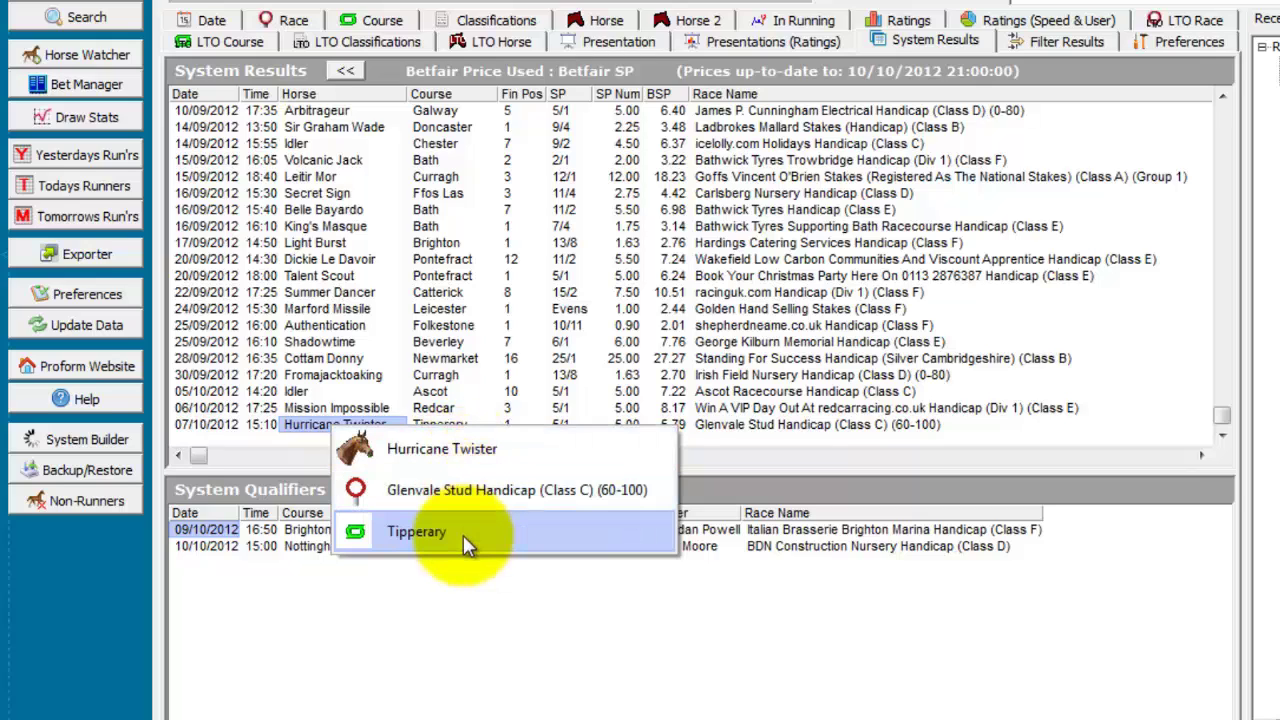
pyautogui.click(466, 495)
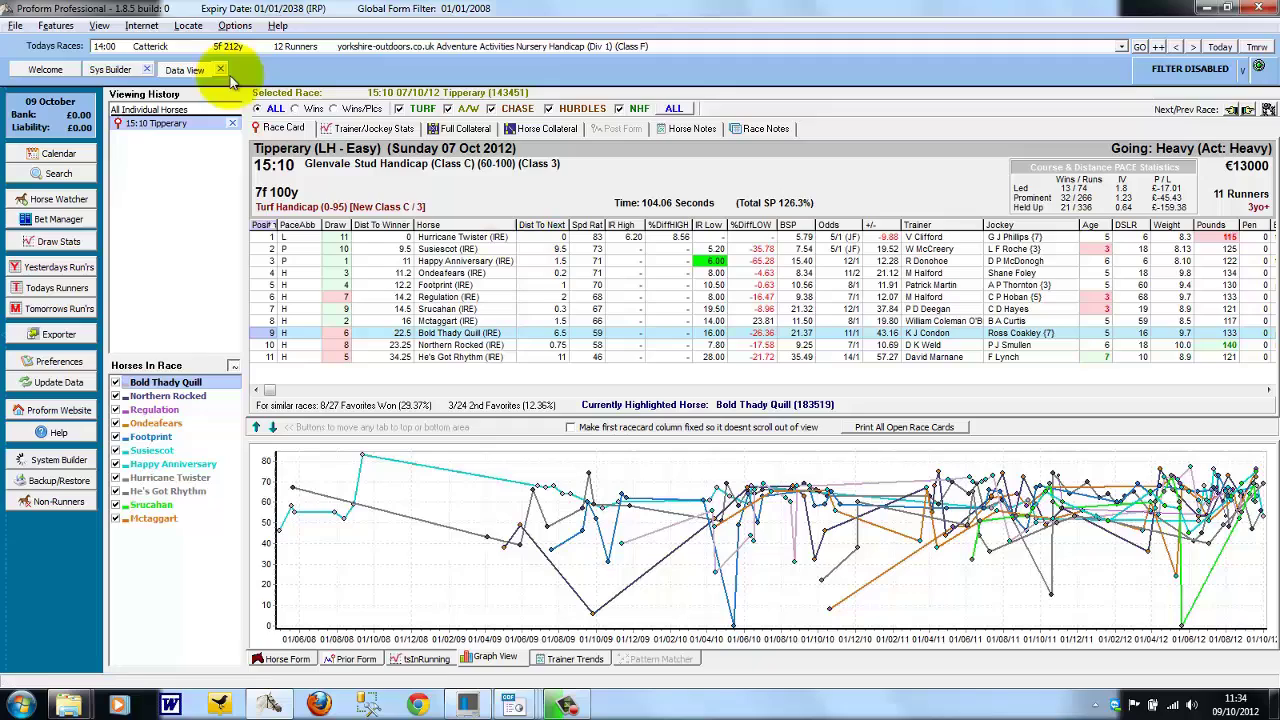
# Step: Open the race card for System Builder qualifier Uncle Dermot's Brighton handicap and show the horse's form
pyautogui.click(110, 71)
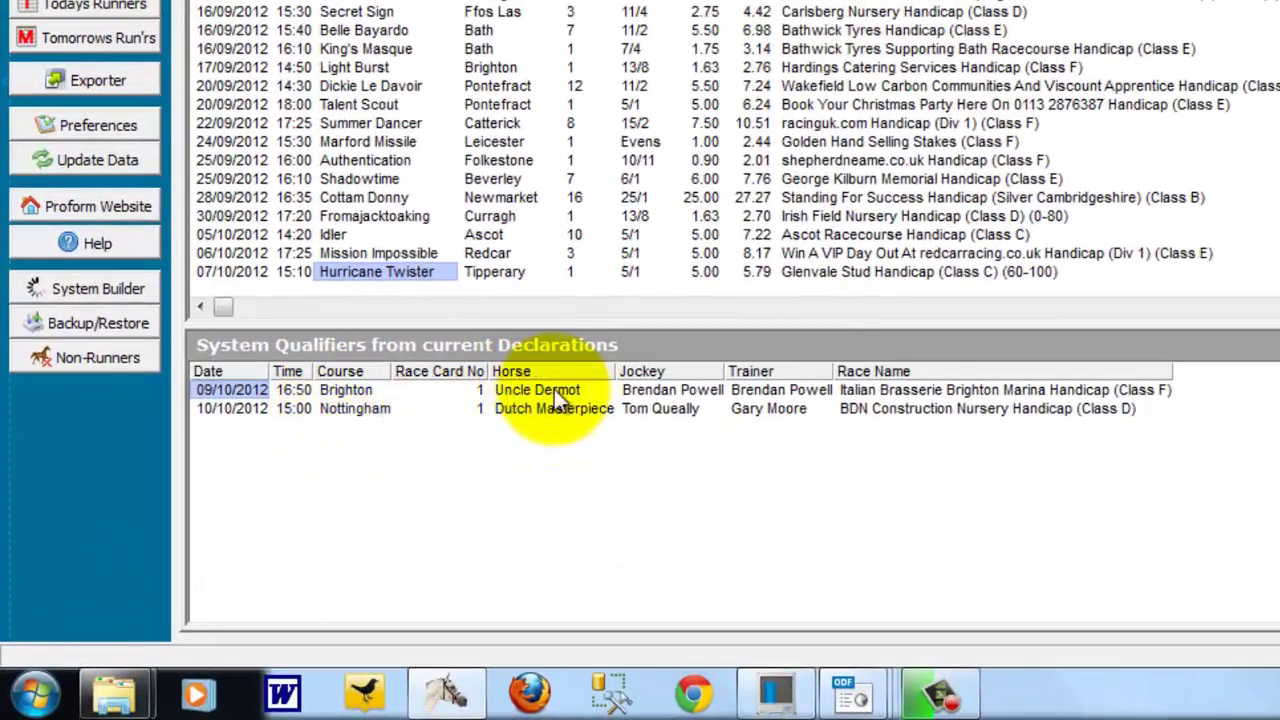
pyautogui.click(538, 390)
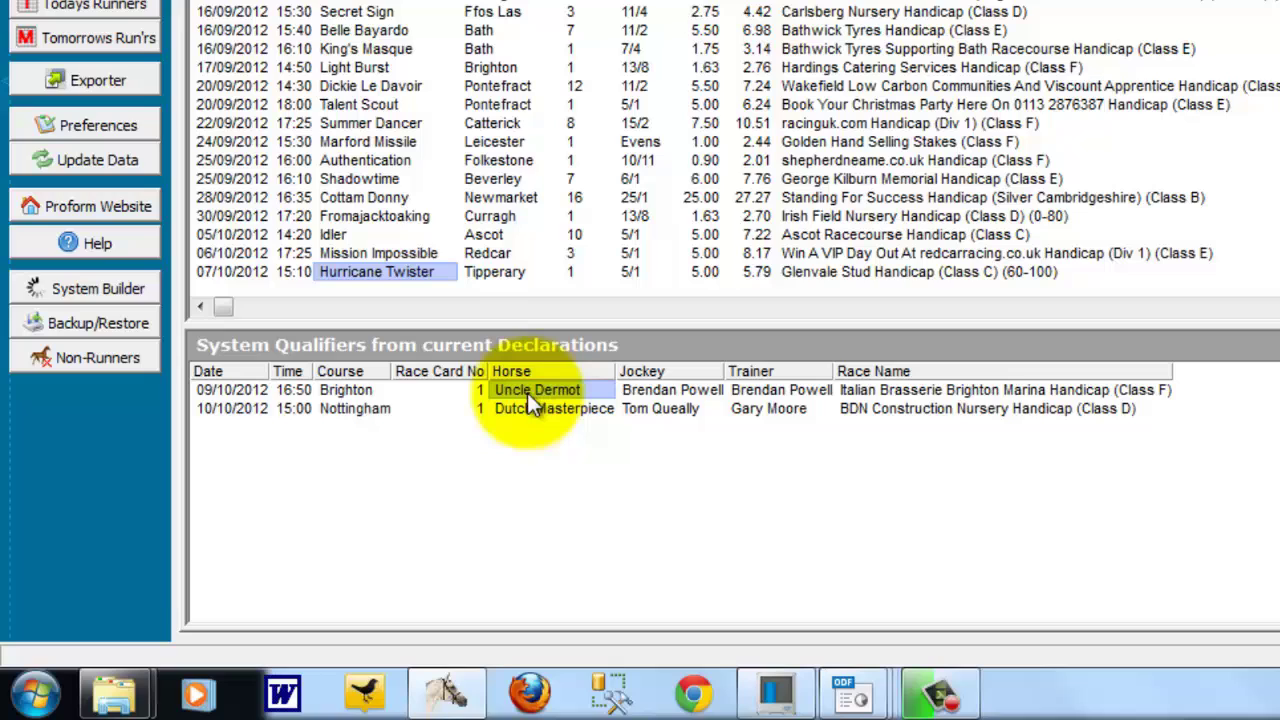
pyautogui.rightClick(528, 395)
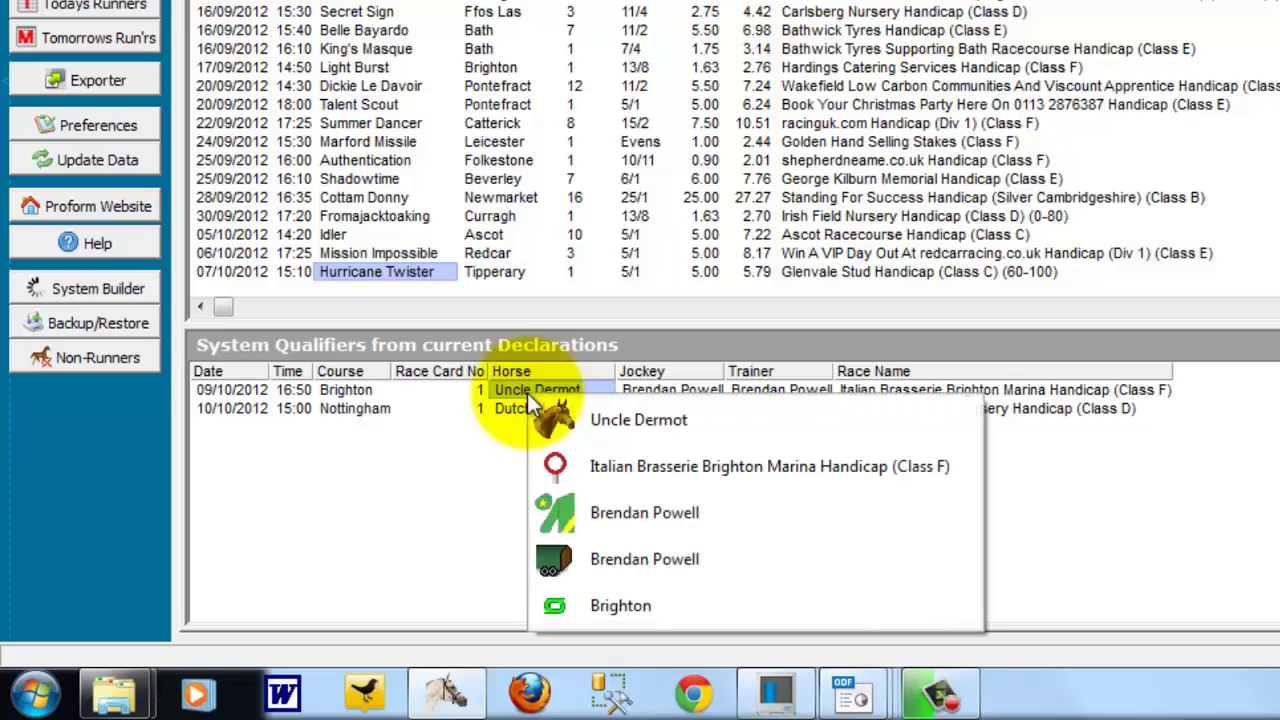
pyautogui.click(655, 466)
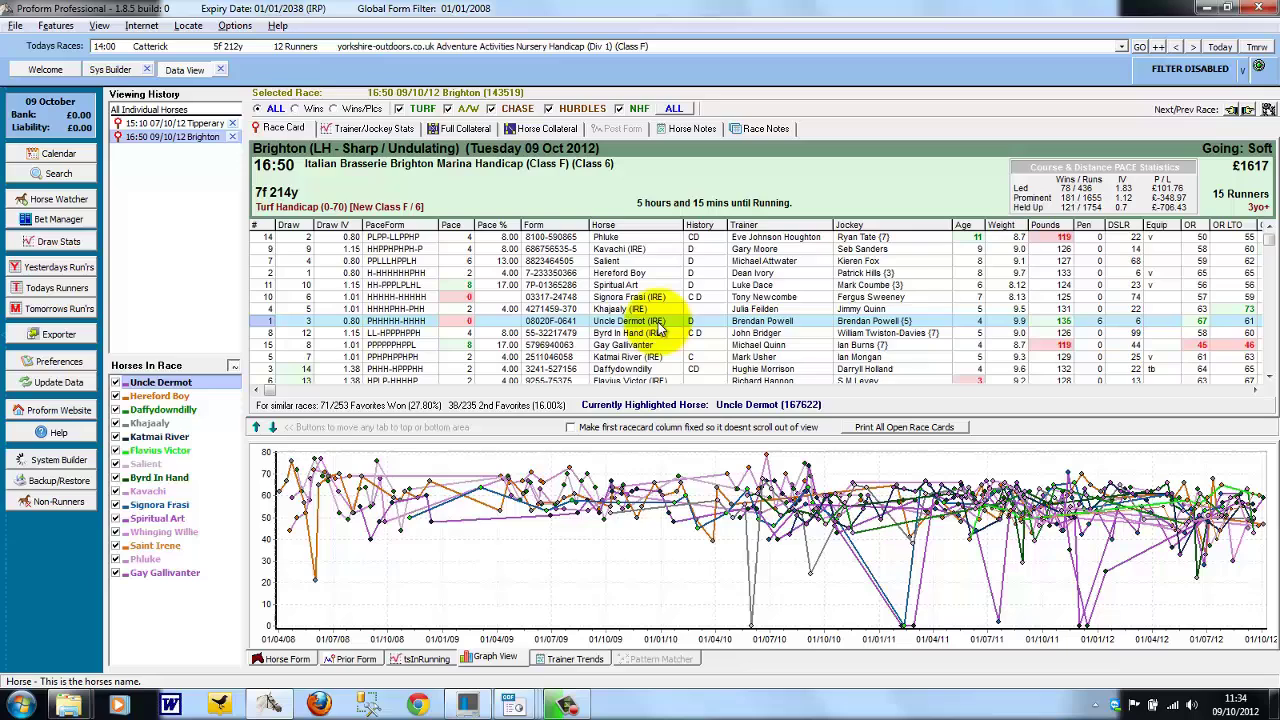
pyautogui.click(284, 658)
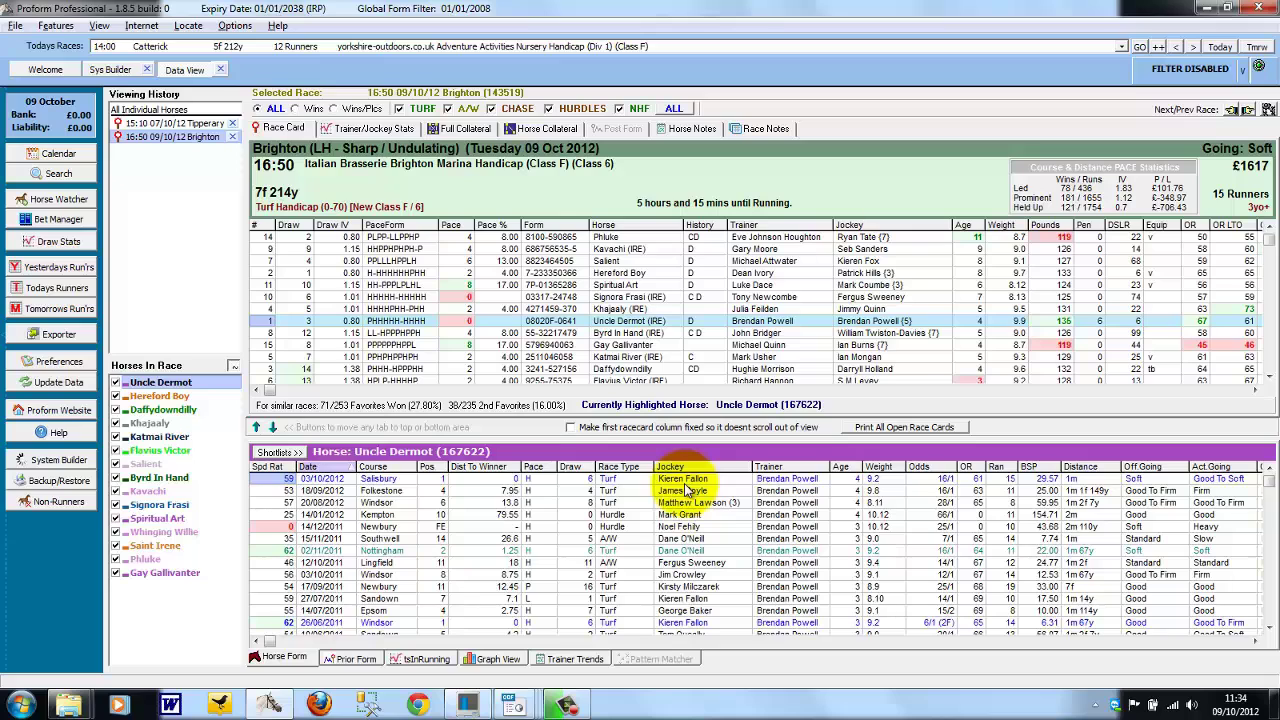
# Step: Return to System Builder and switch between the system report's summary and its last ALL RESULTS list through the recent reports
pyautogui.click(112, 68)
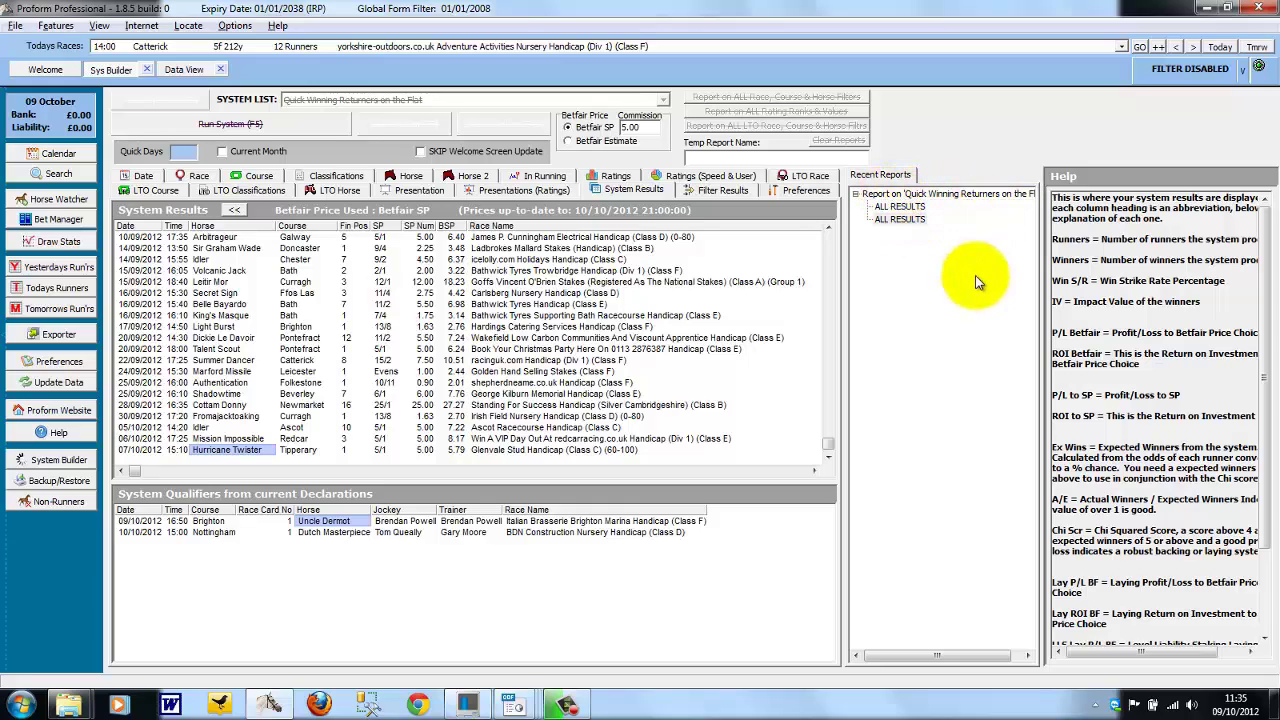
pyautogui.click(235, 211)
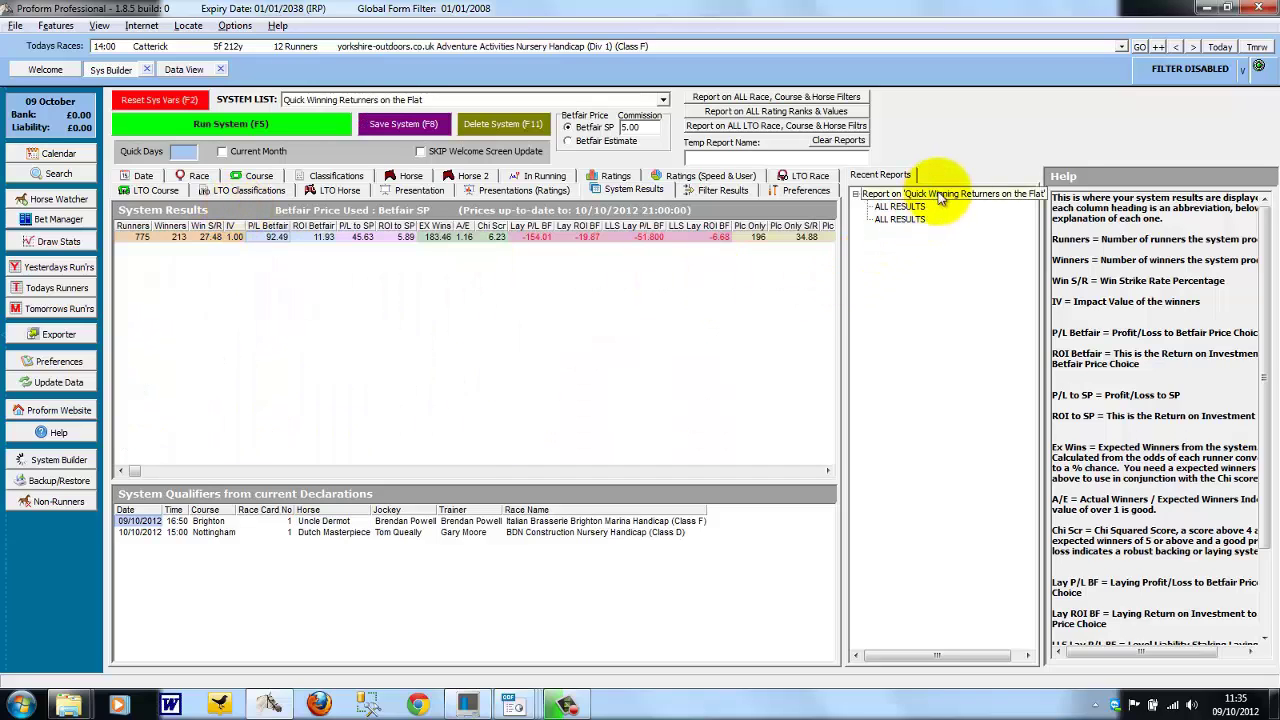
pyautogui.click(898, 222)
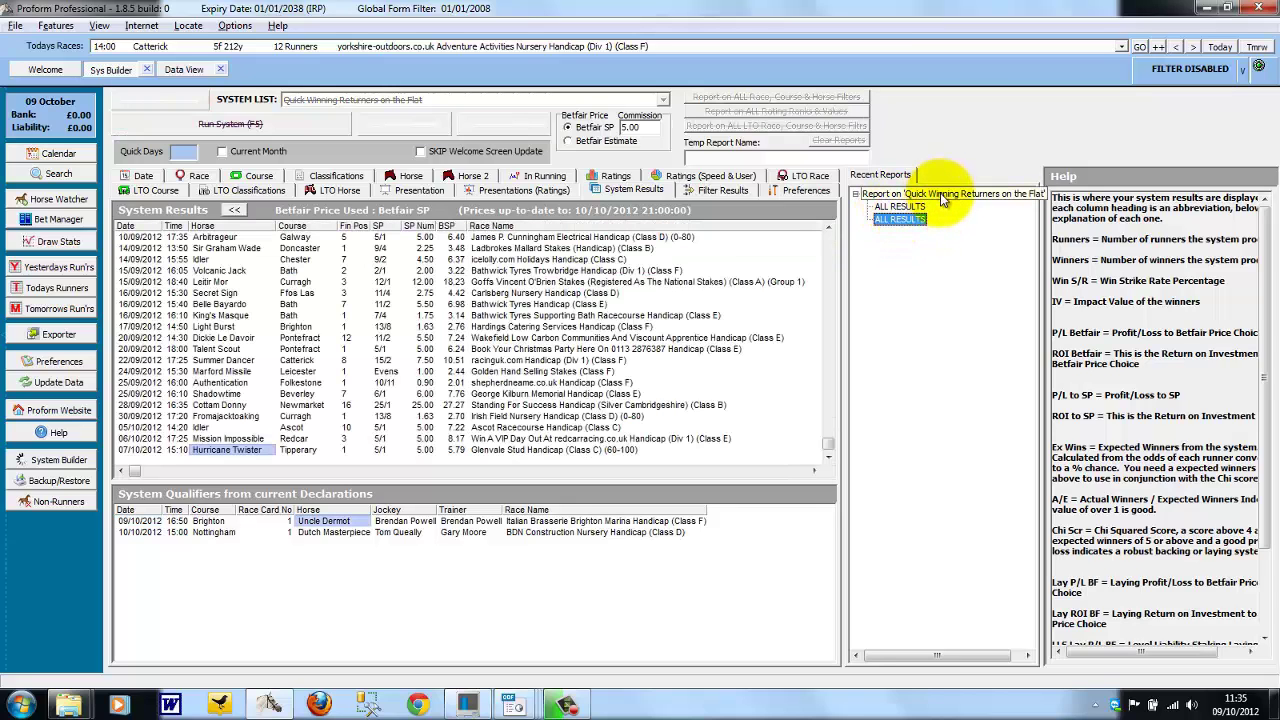
pyautogui.click(928, 200)
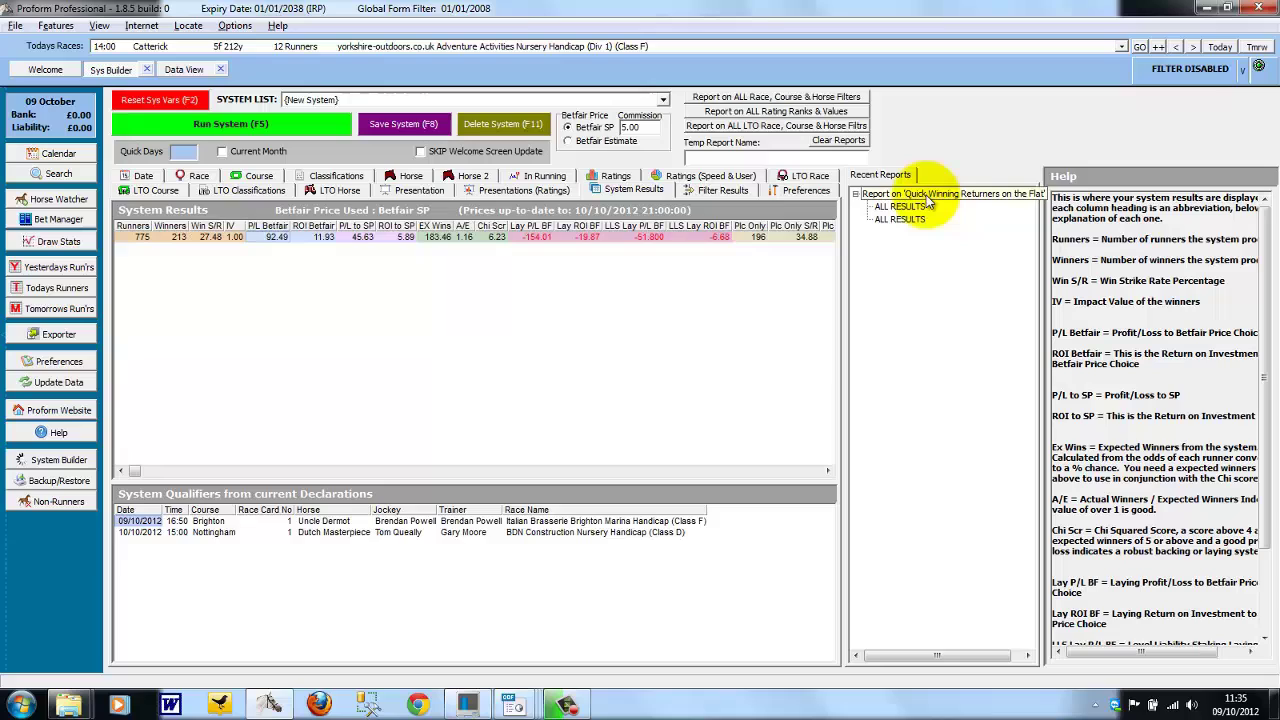
pyautogui.click(928, 198)
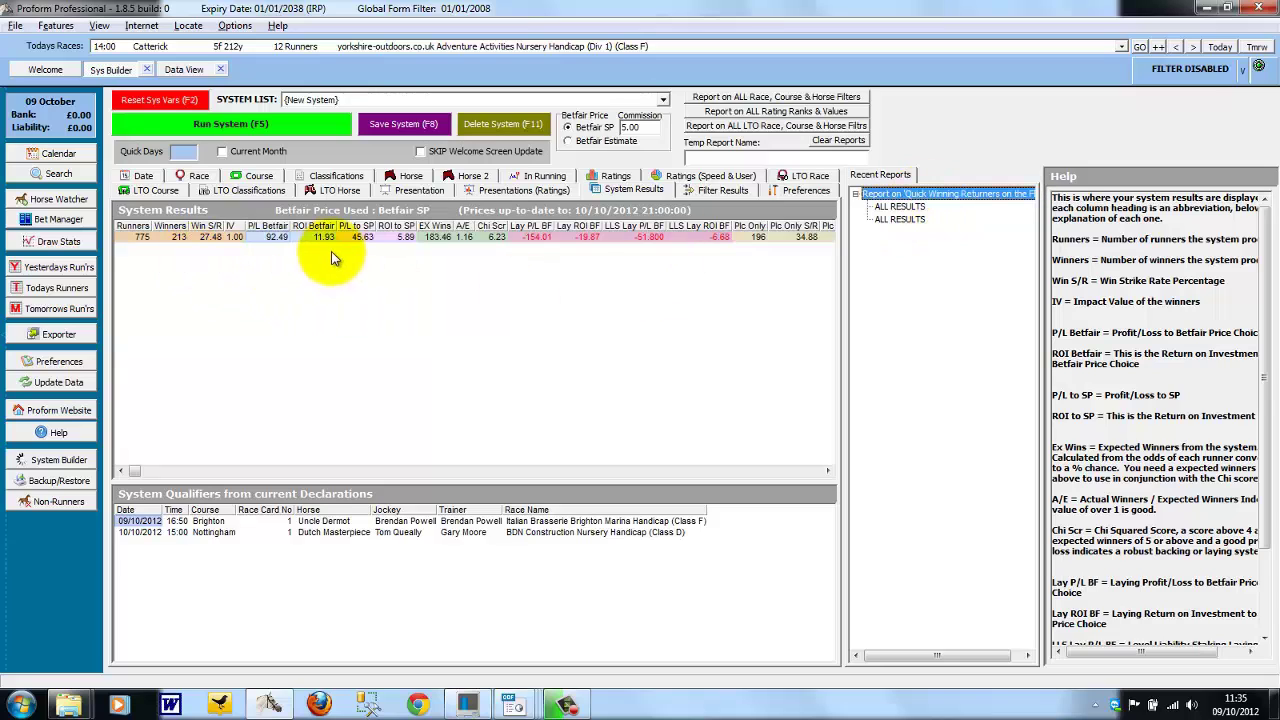
pyautogui.click(896, 220)
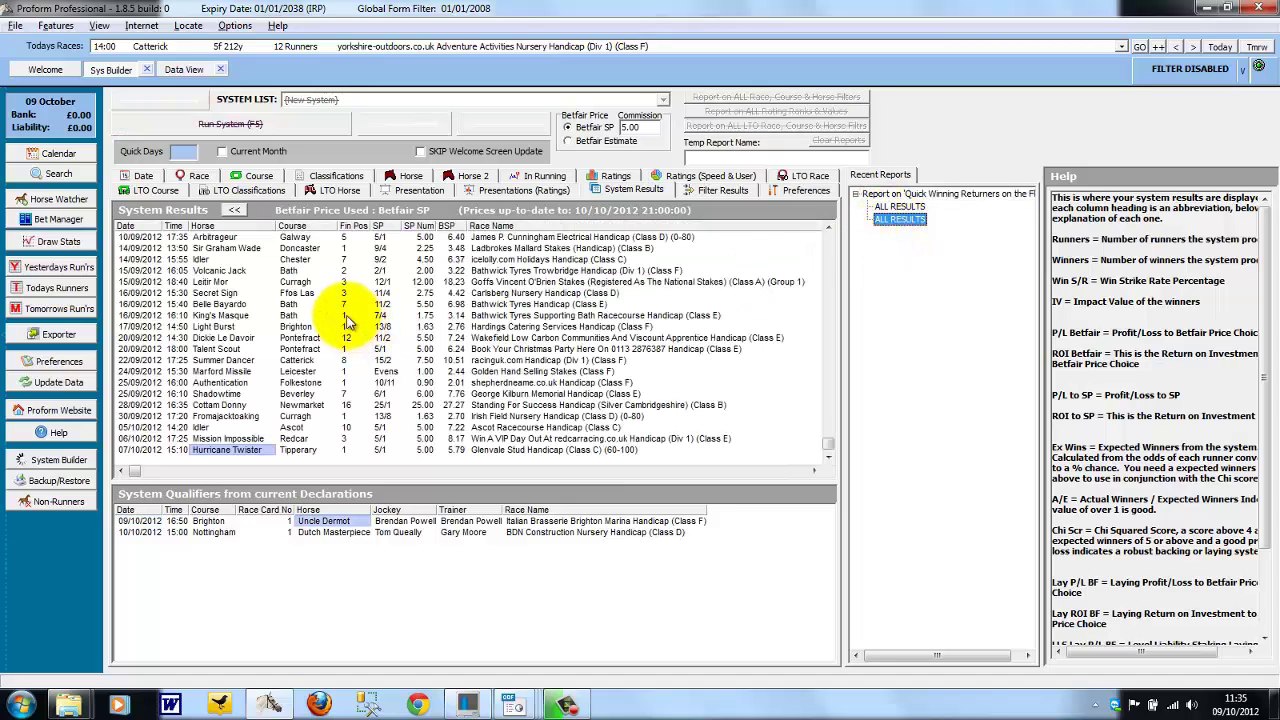
# Step: Examine the Course, Horse and Horse 2 filters behind the open ALL RESULTS list
pyautogui.click(252, 176)
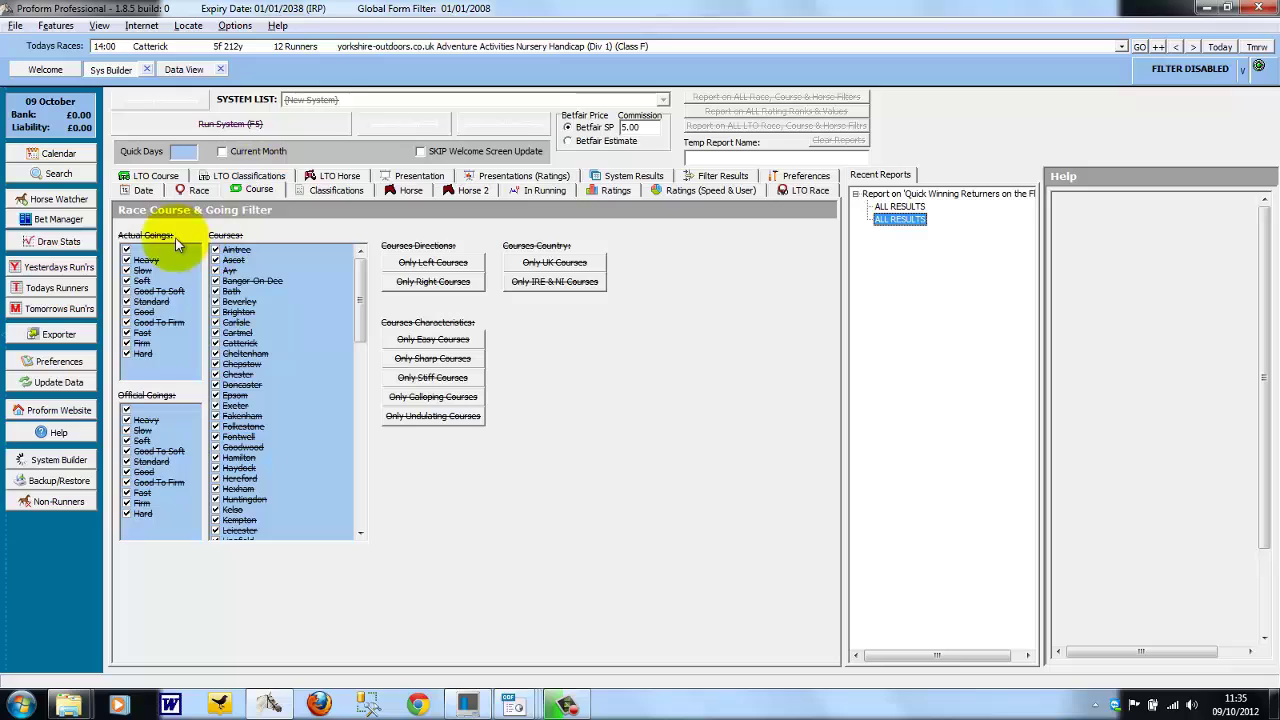
pyautogui.click(405, 190)
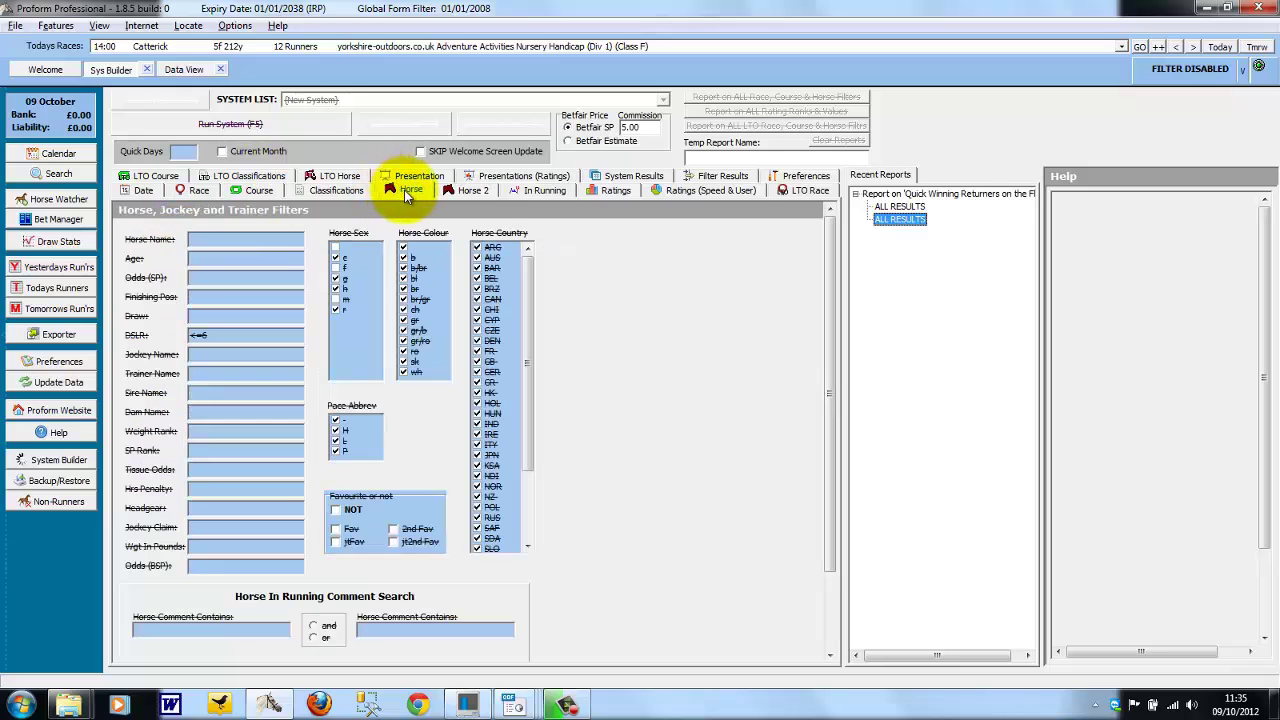
pyautogui.click(465, 192)
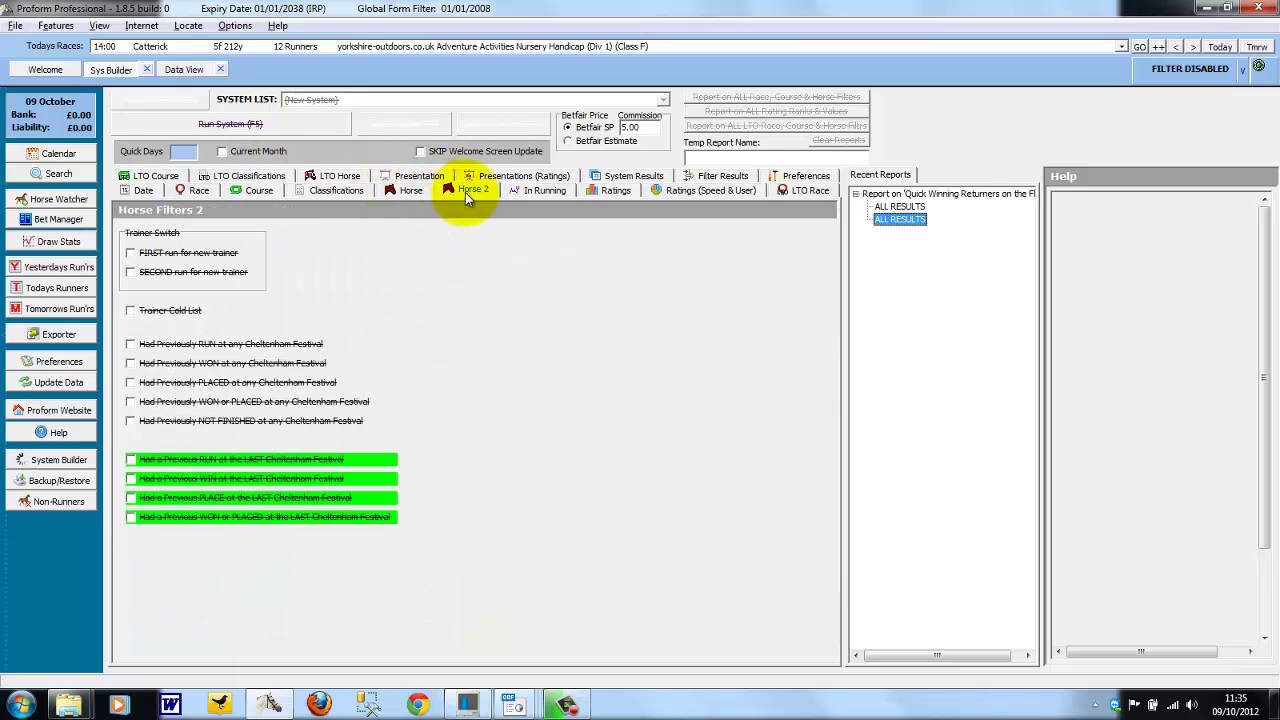
# Step: Reselect the "Quick Winning Returners on the Flat" report to check its LTO Horse and LTO Classifications filters, and revisit its ALL RESULTS list and summary
pyautogui.click(961, 195)
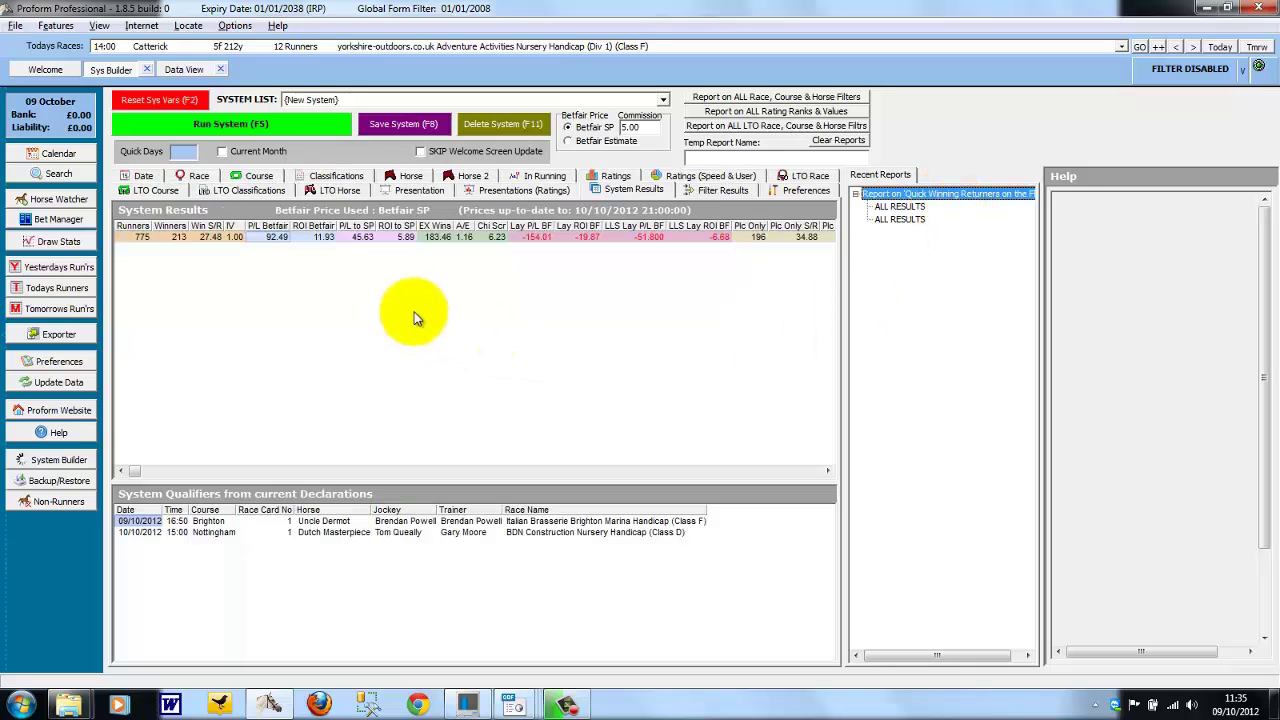
pyautogui.click(324, 191)
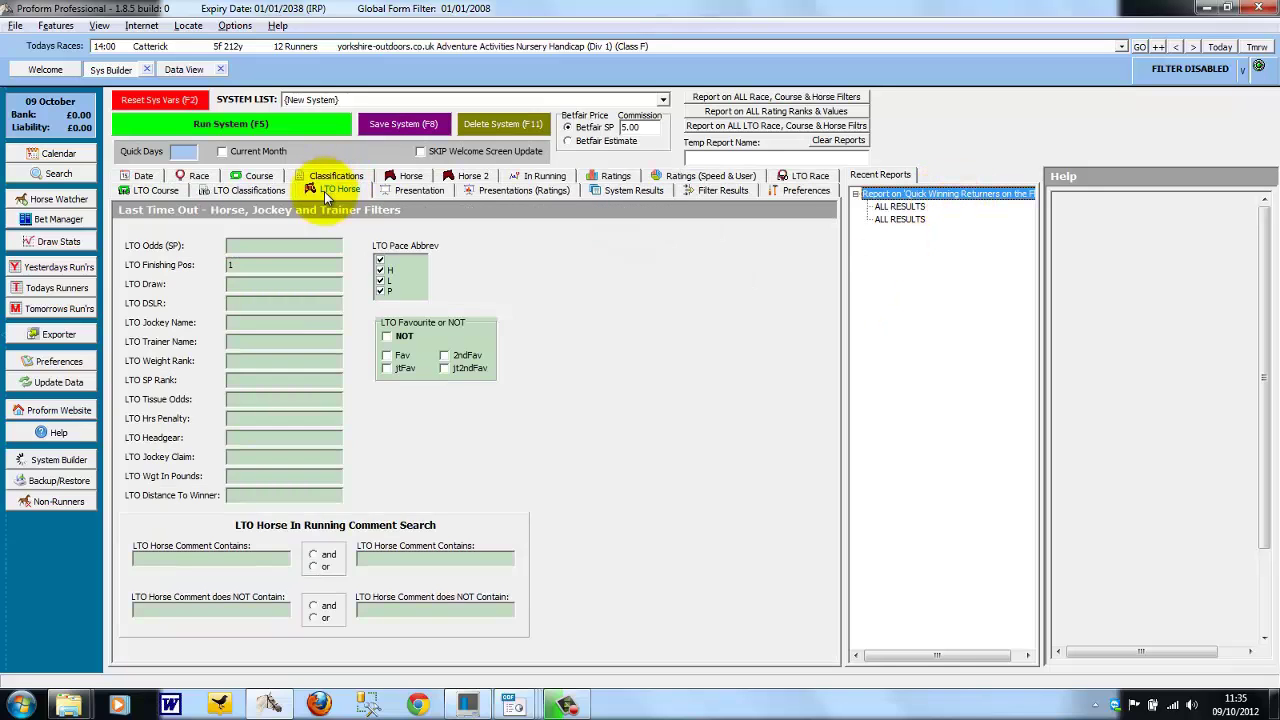
pyautogui.click(252, 189)
pyautogui.click(900, 219)
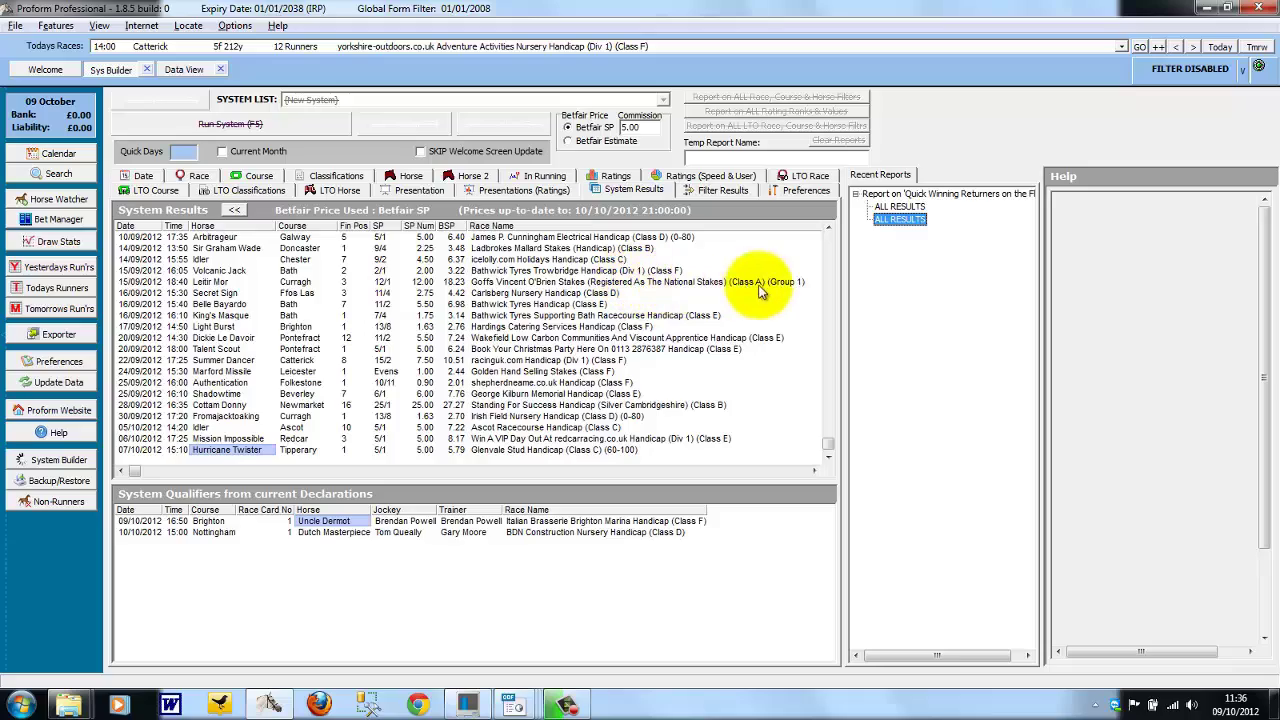
pyautogui.click(885, 193)
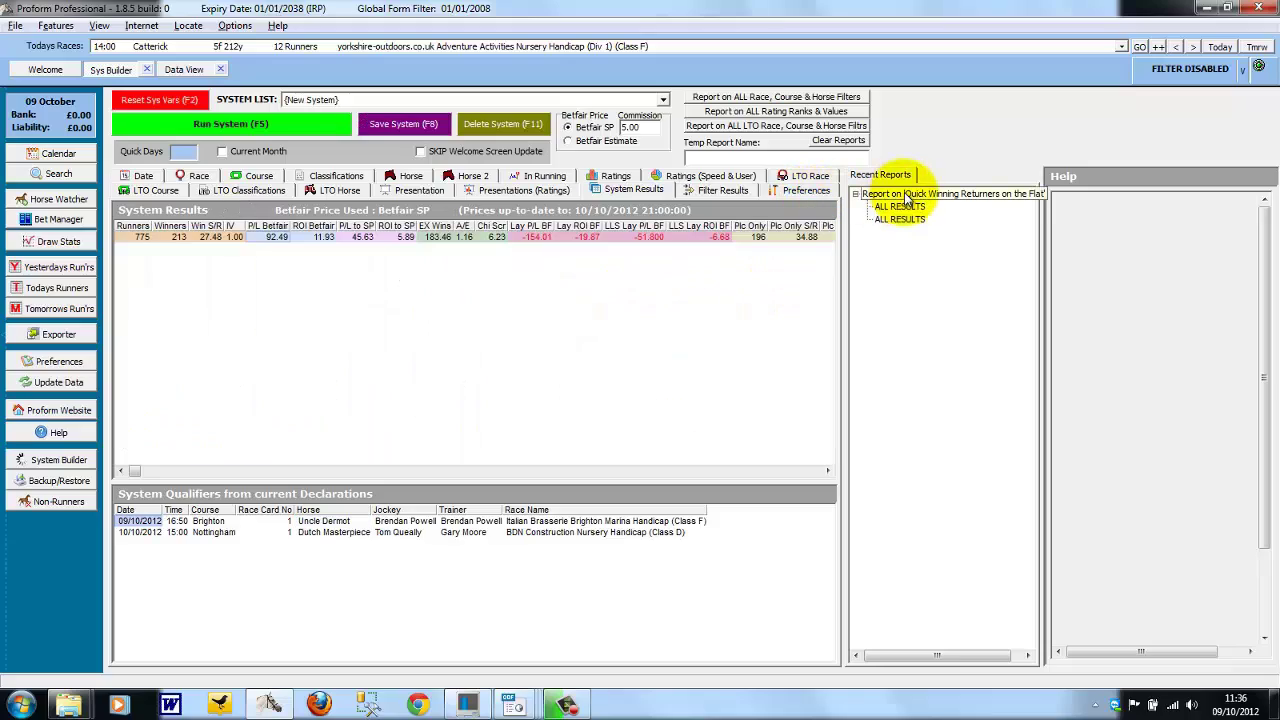
# Step: Add Jockey, Trainer, Headgear and Age to the variables shown on drill-down queries in the System Builder preferences
pyautogui.click(795, 191)
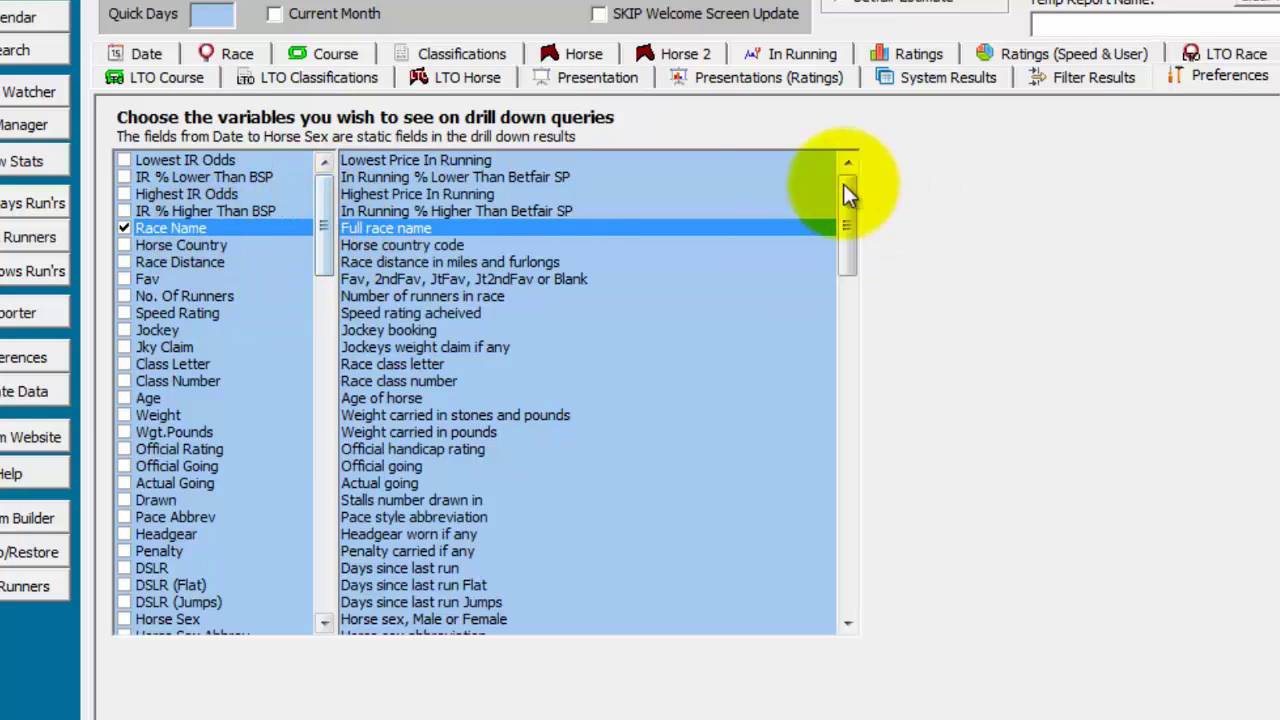
pyautogui.moveTo(843, 190); pyautogui.dragTo(846, 160)
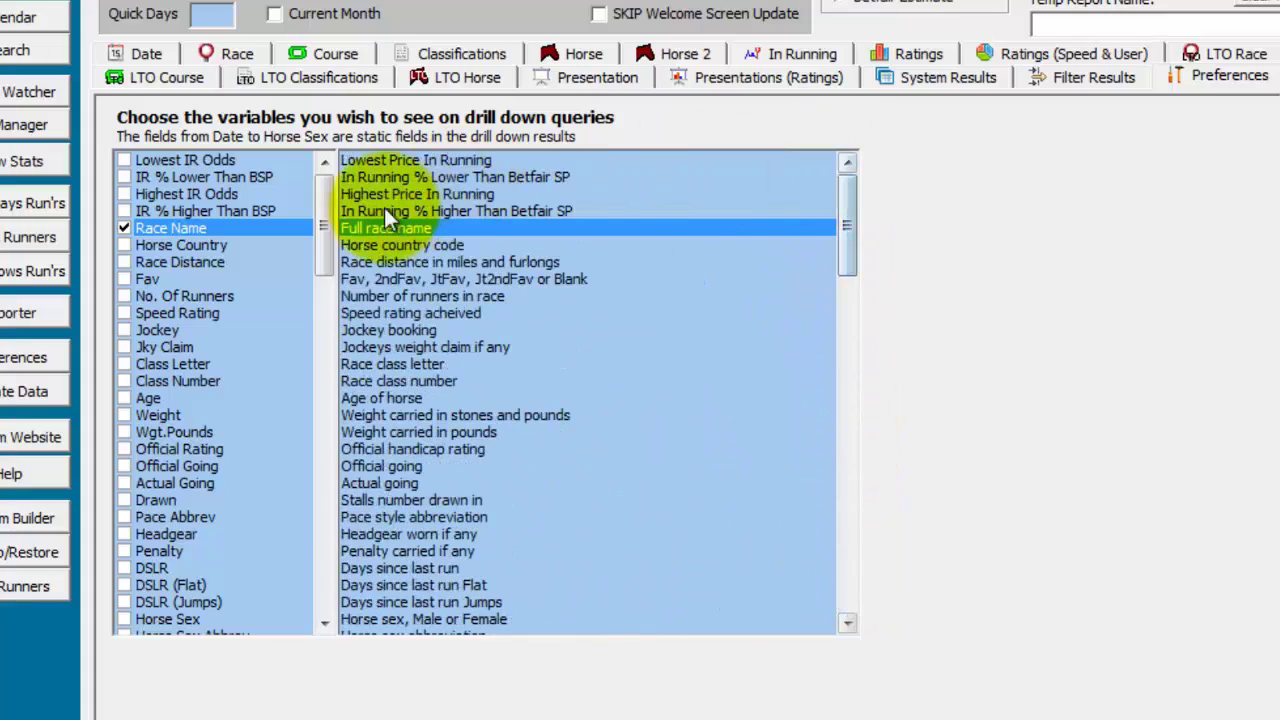
pyautogui.moveTo(324, 213); pyautogui.dragTo(324, 166)
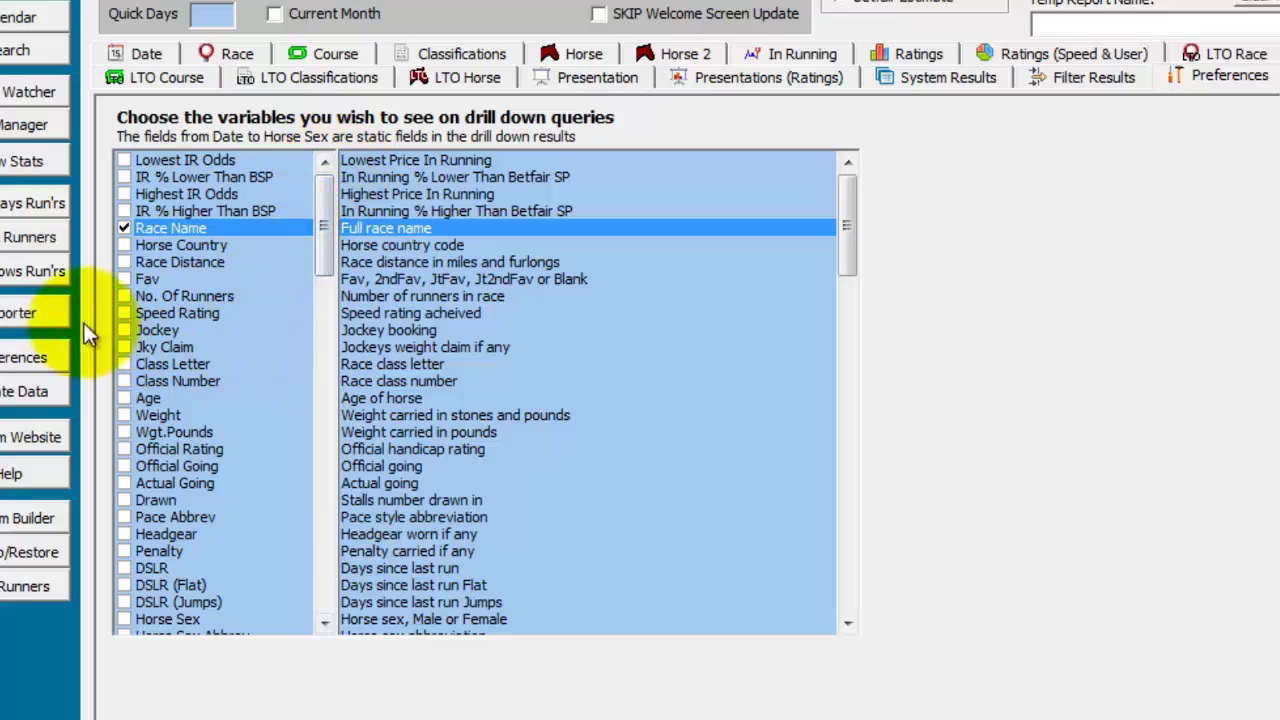
pyautogui.click(125, 331)
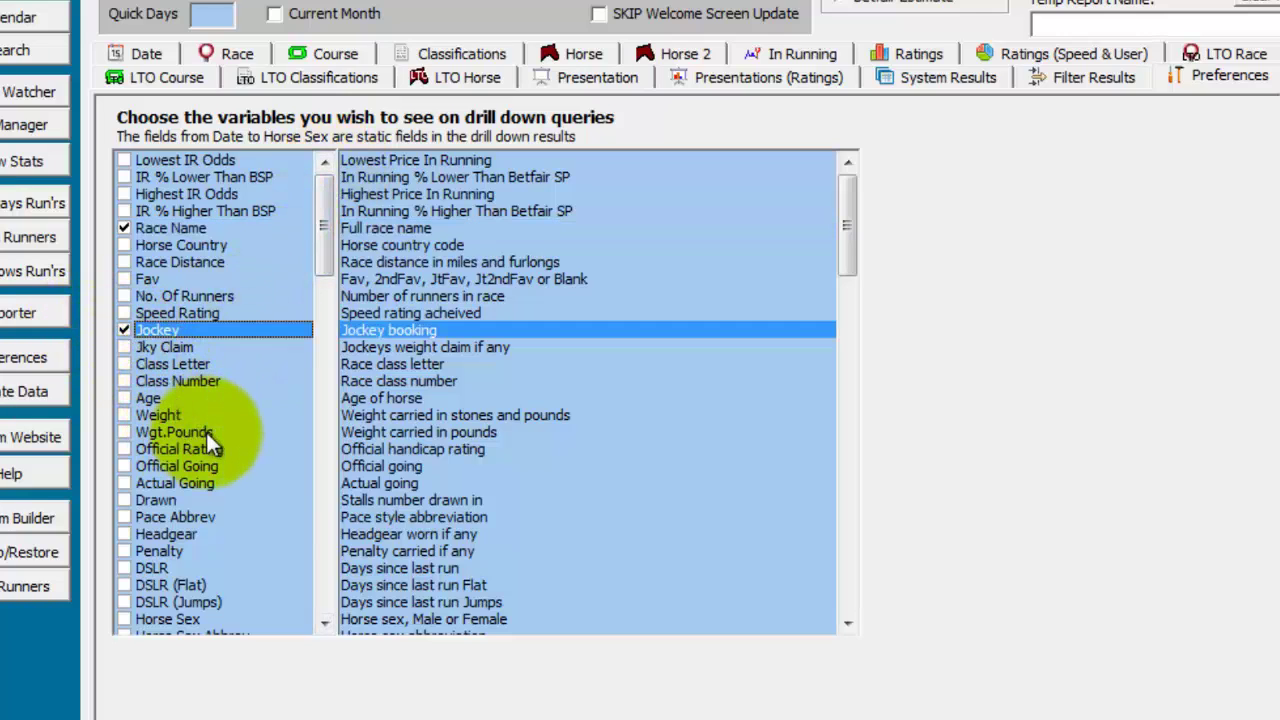
pyautogui.scroll(-3, 316, 265)
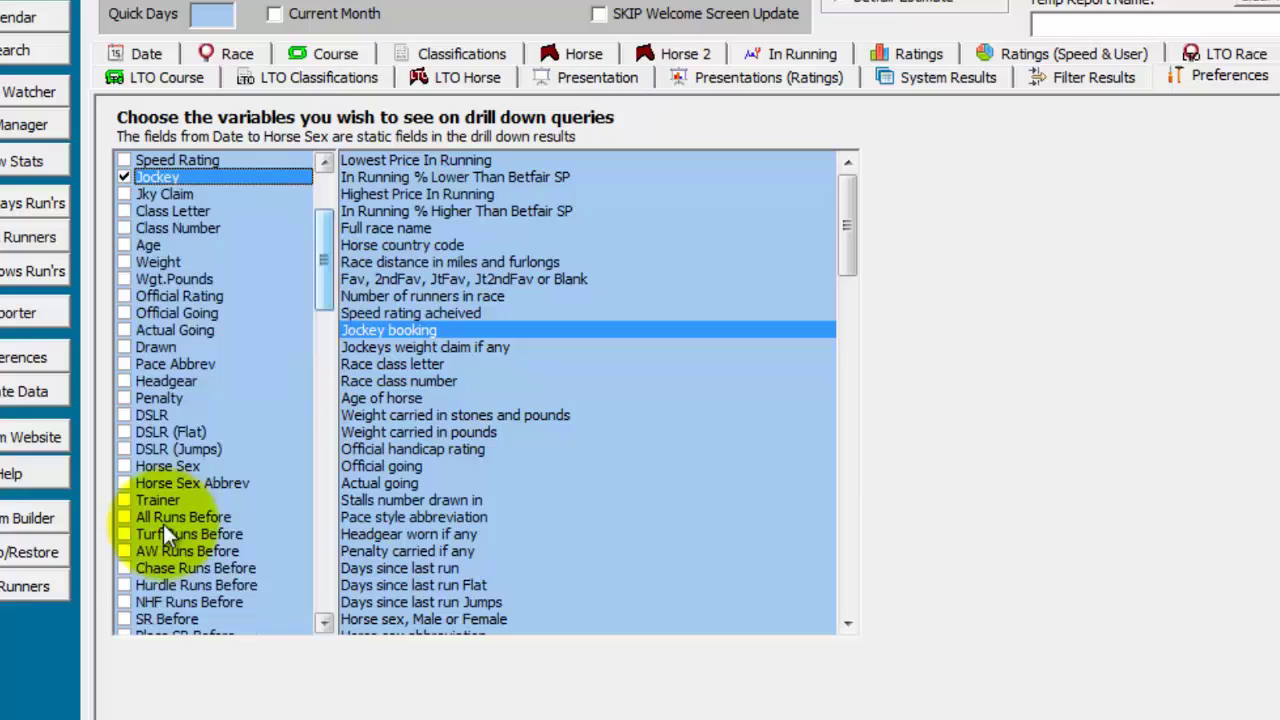
pyautogui.click(123, 500)
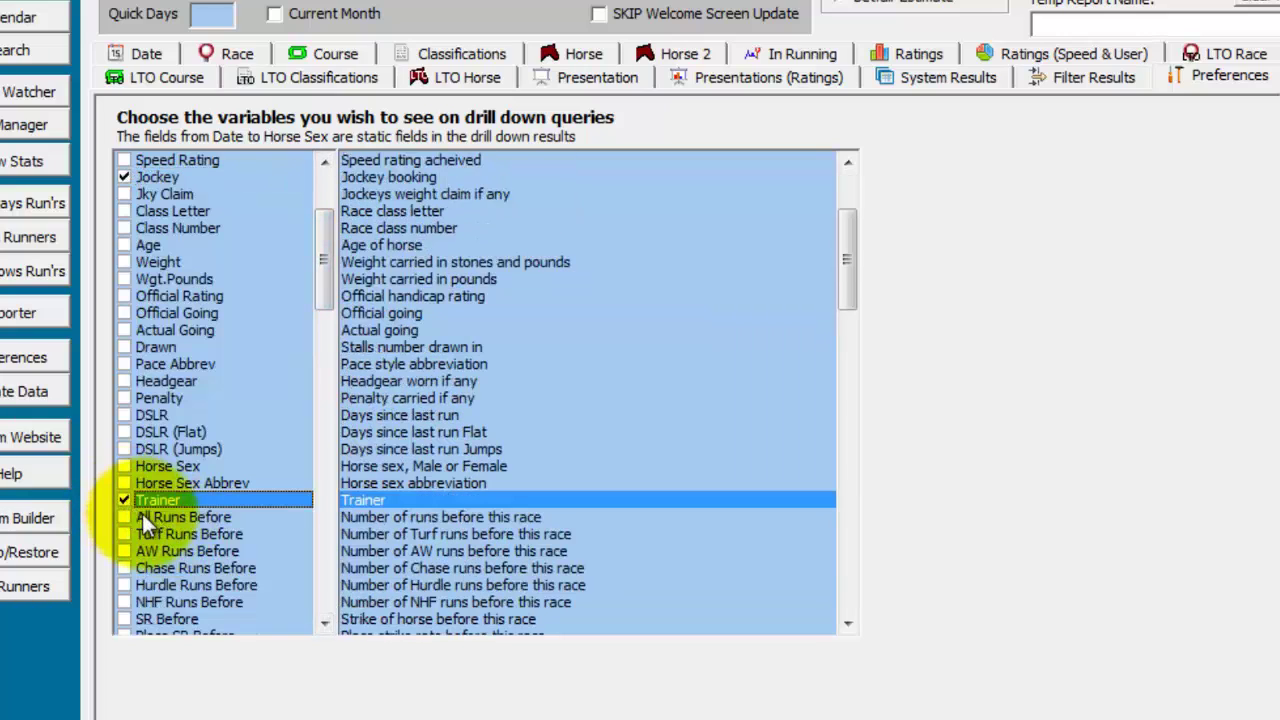
pyautogui.click(123, 380)
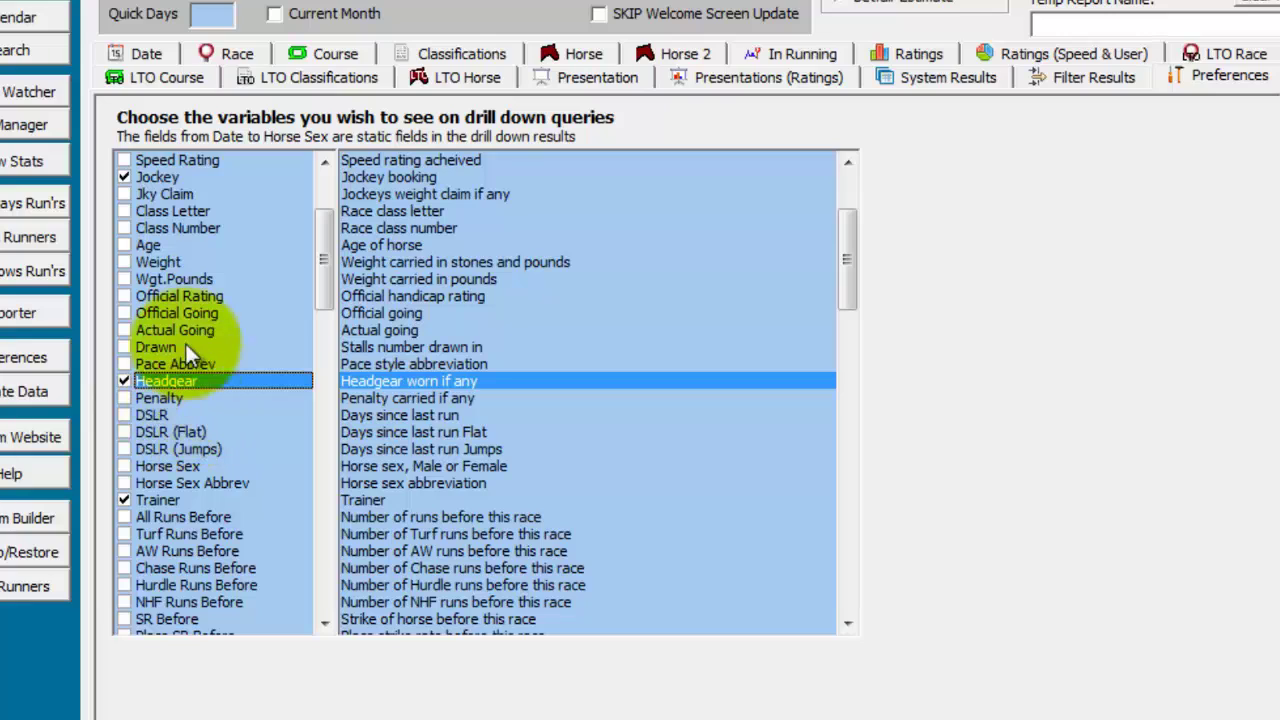
pyautogui.click(124, 244)
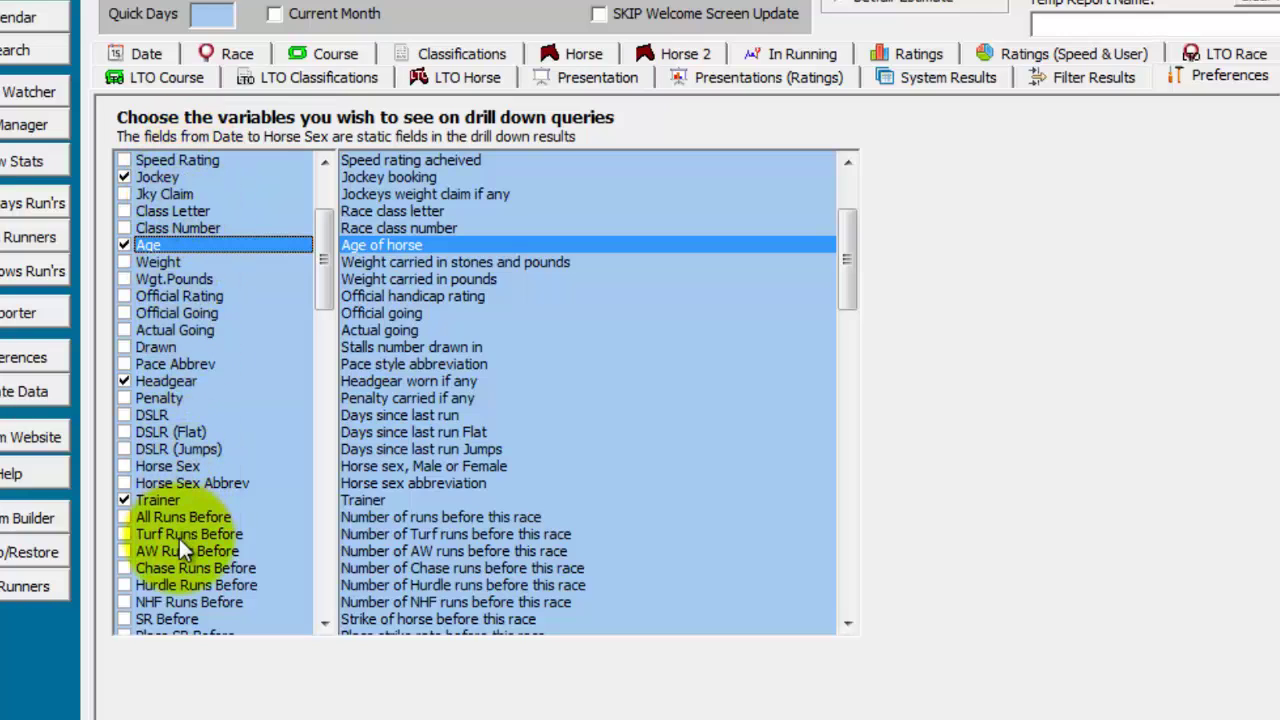
# Step: Drill down from the system results summary to all individual results and examine the added Jockey, Age, Headgear and Trainer columns
pyautogui.click(957, 78)
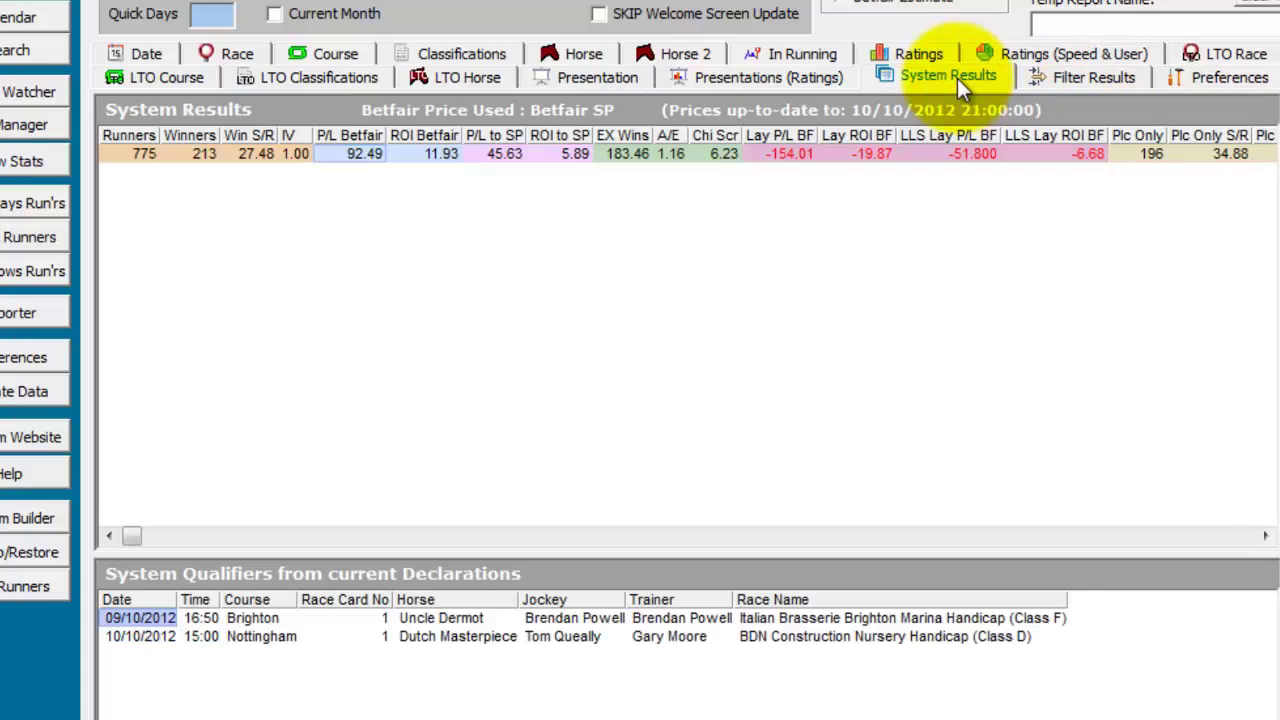
pyautogui.click(257, 155)
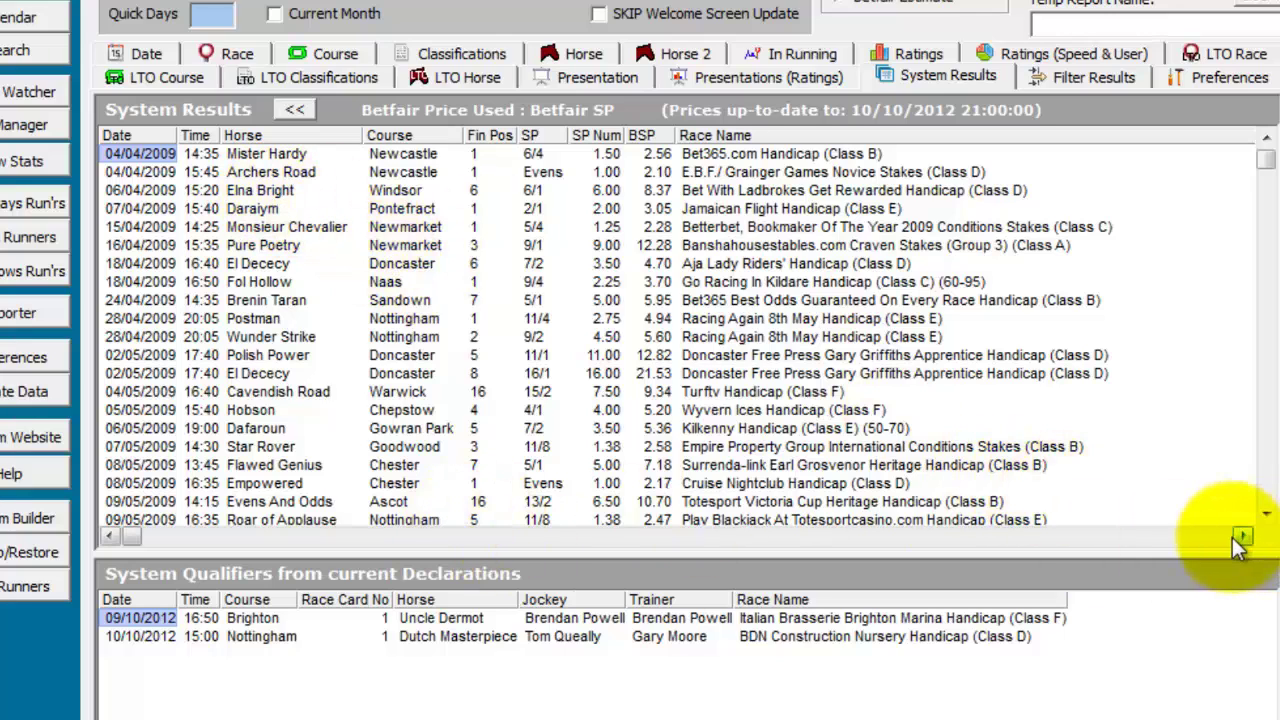
pyautogui.click(1156, 540)
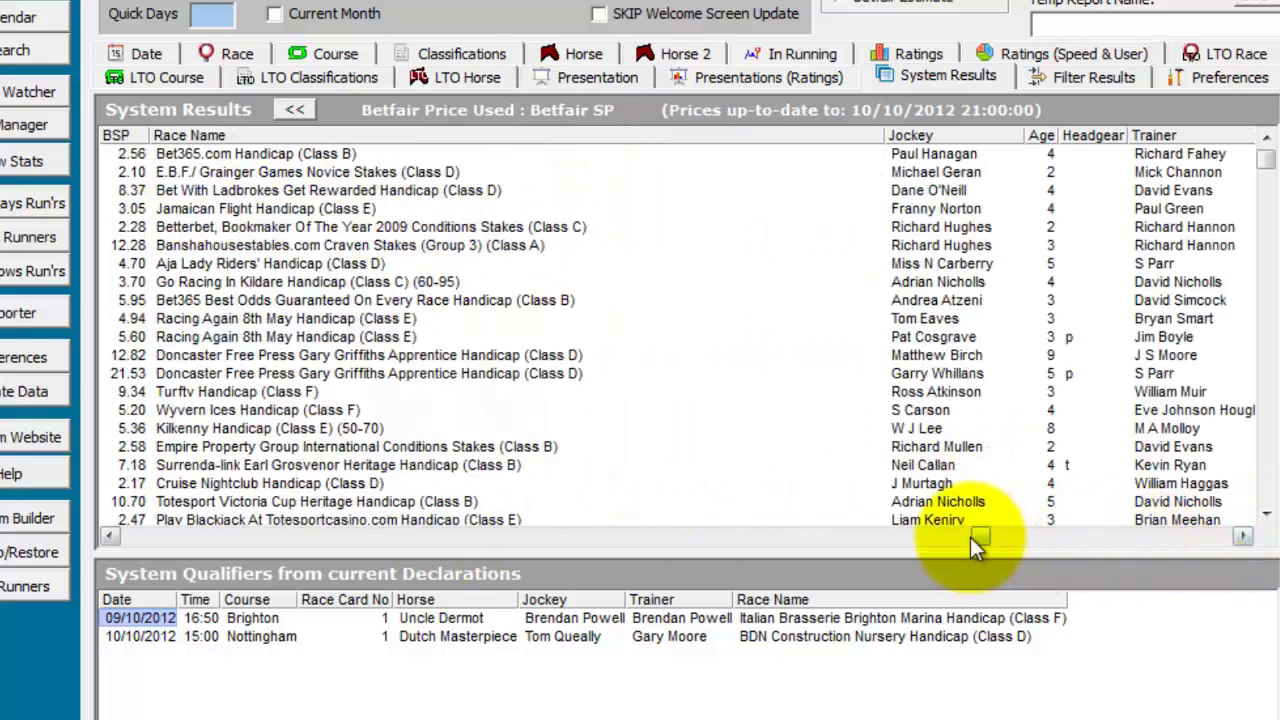
pyautogui.moveTo(978, 538); pyautogui.dragTo(1210, 546)
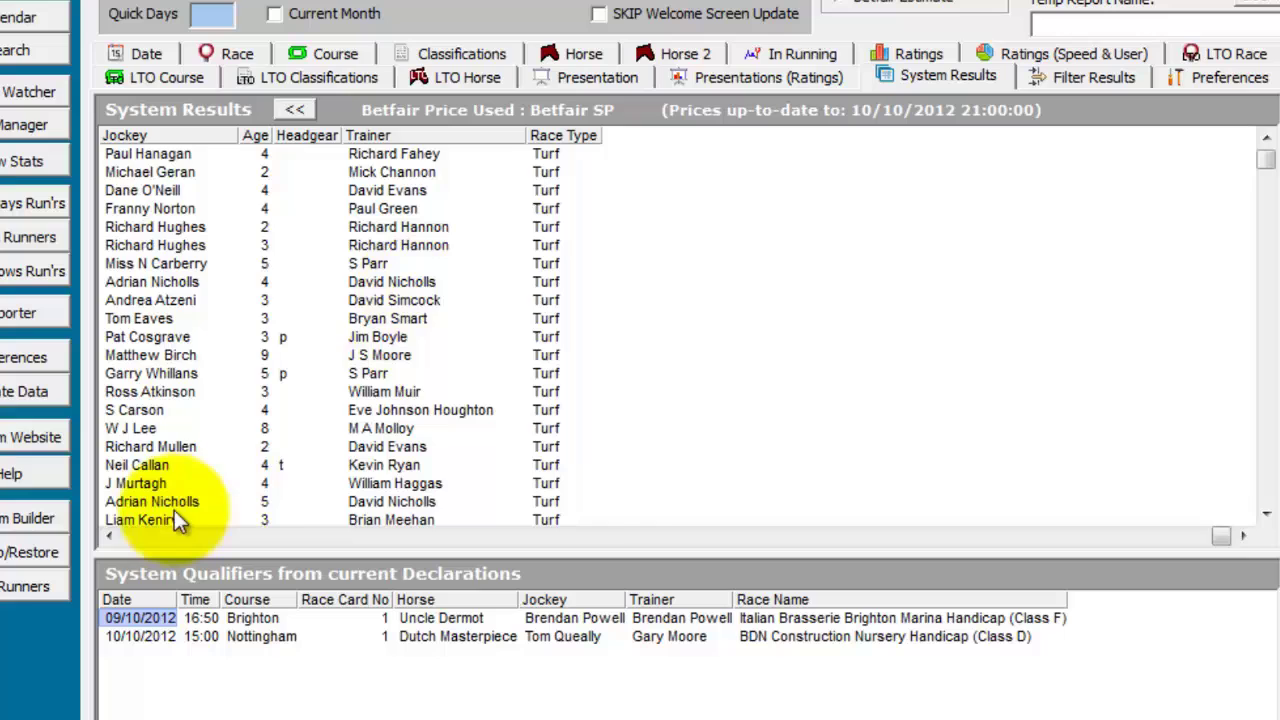
pyautogui.click(163, 536)
pyautogui.click(163, 538)
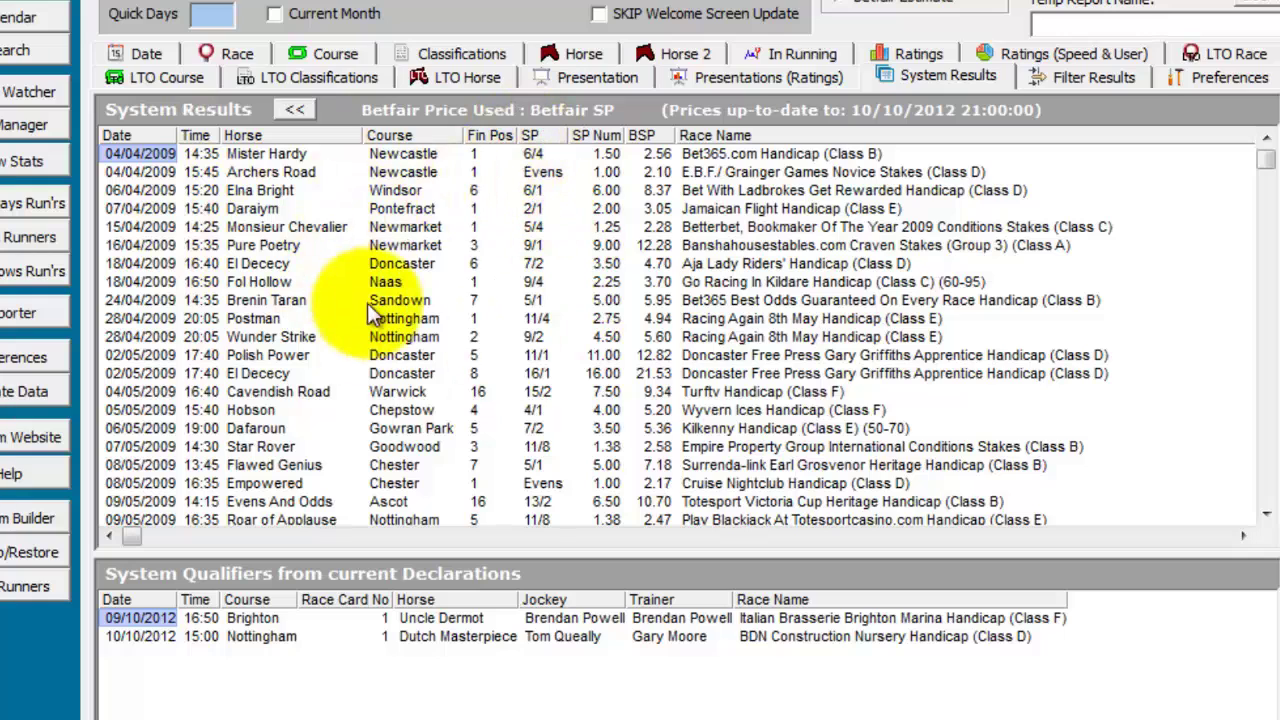
# Step: Sort the drill-down results list by Time, by Horse in both directions, and finally by Course
pyautogui.click(197, 135)
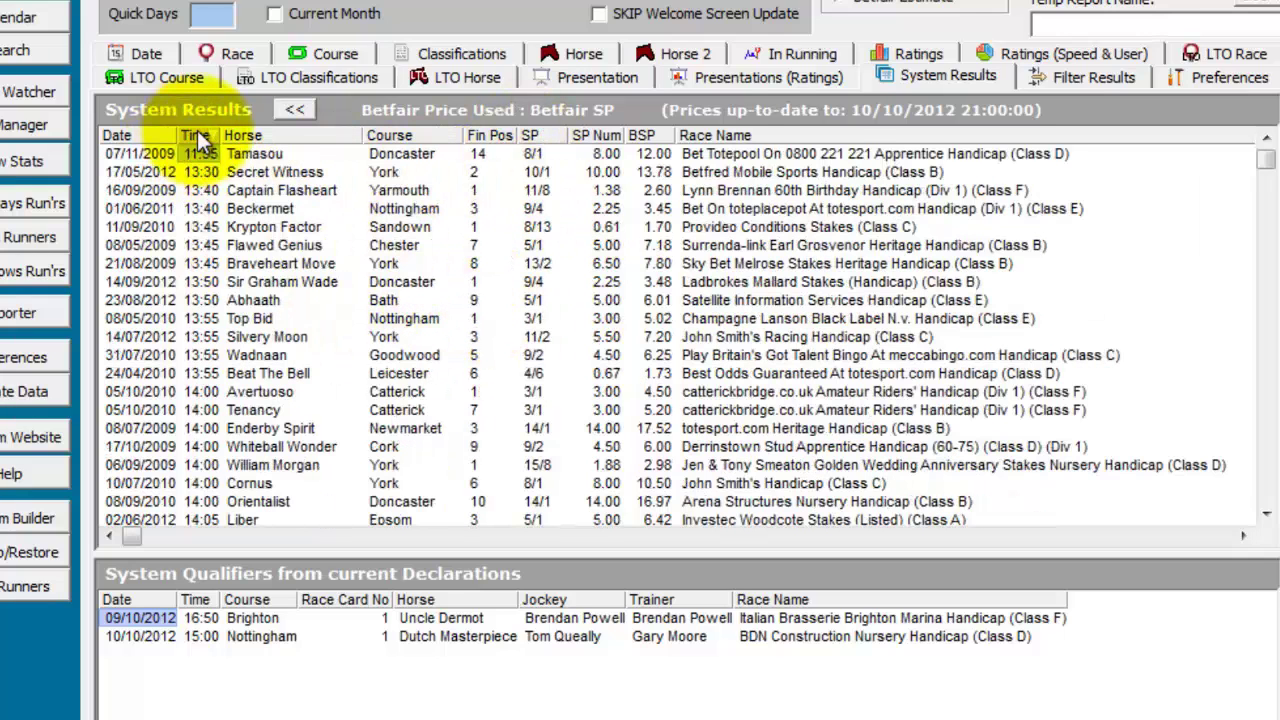
pyautogui.click(265, 135)
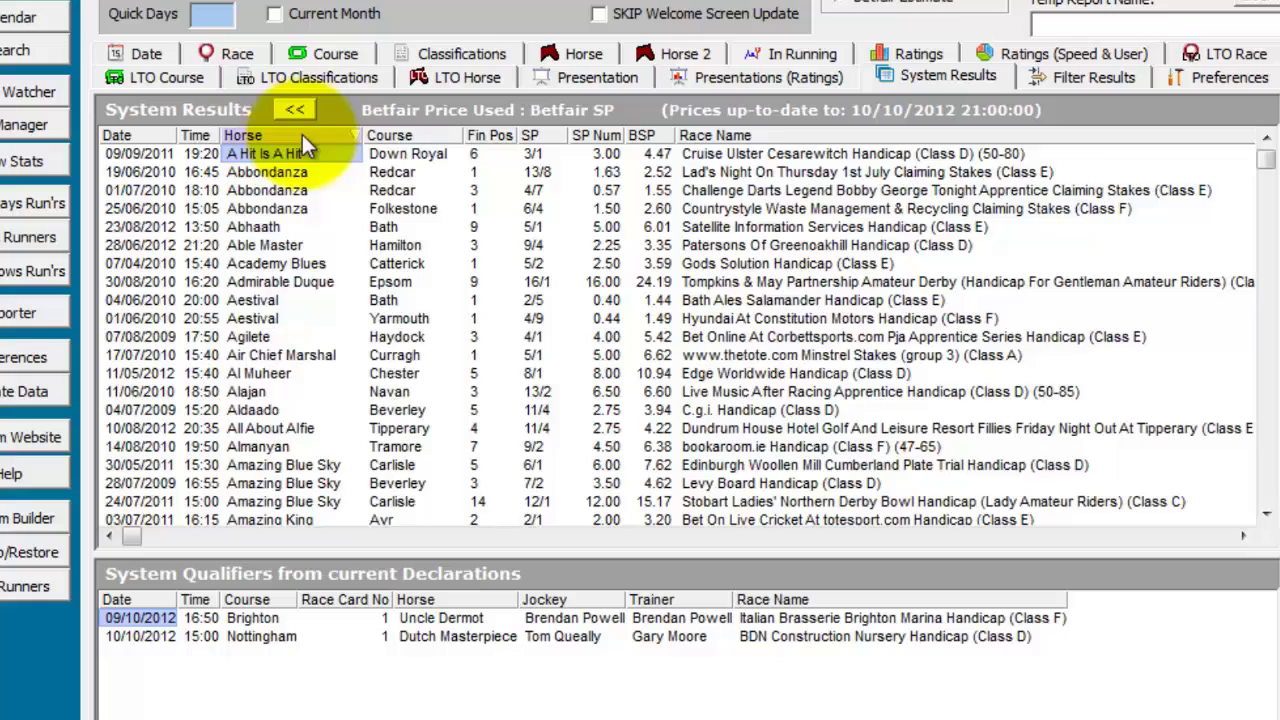
pyautogui.click(300, 134)
pyautogui.click(278, 134)
pyautogui.click(413, 137)
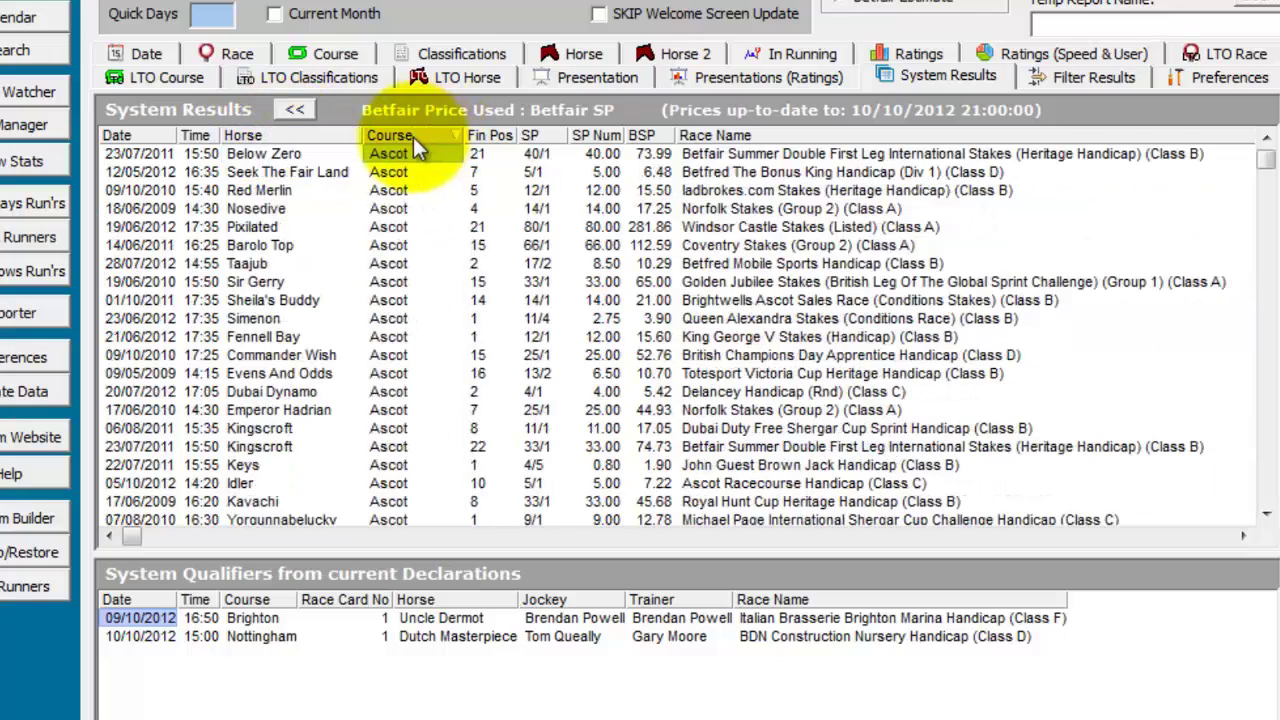
# Step: Export the Course-sorted results to a CSV file named test on the Desktop, view it in Excel, and return to Proform Professional
pyautogui.rightClick(537, 141)
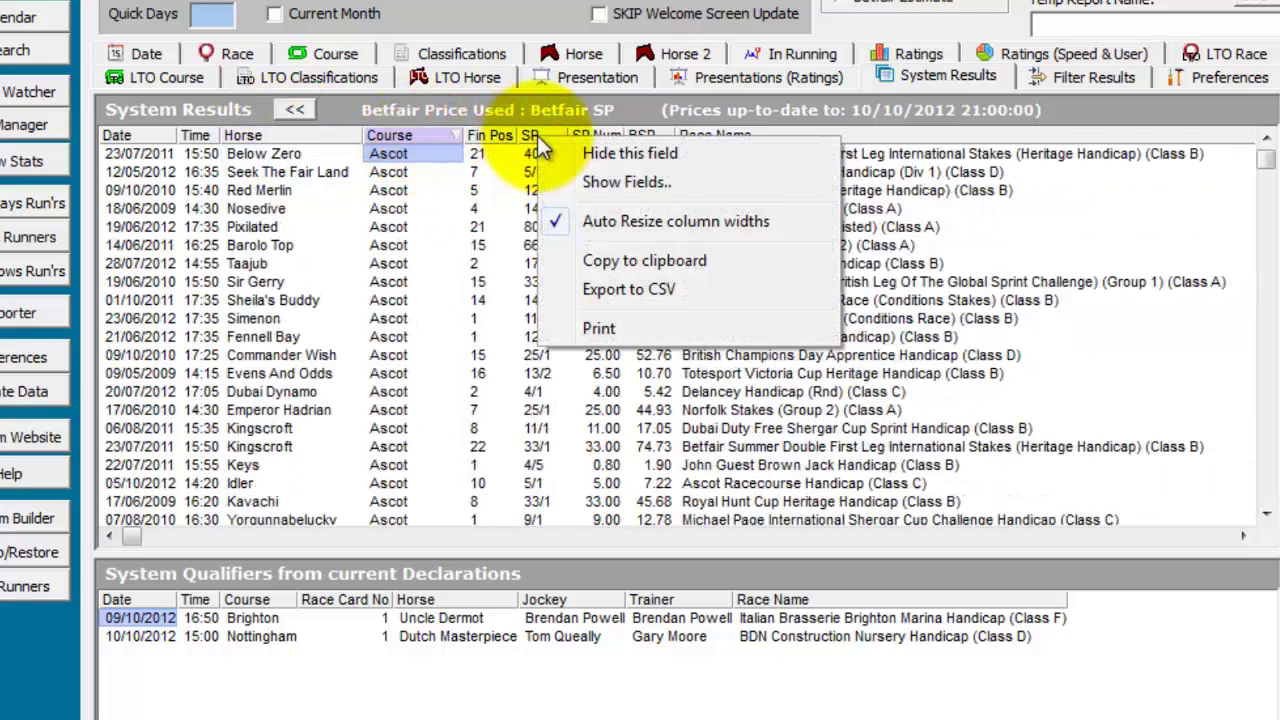
pyautogui.click(677, 291)
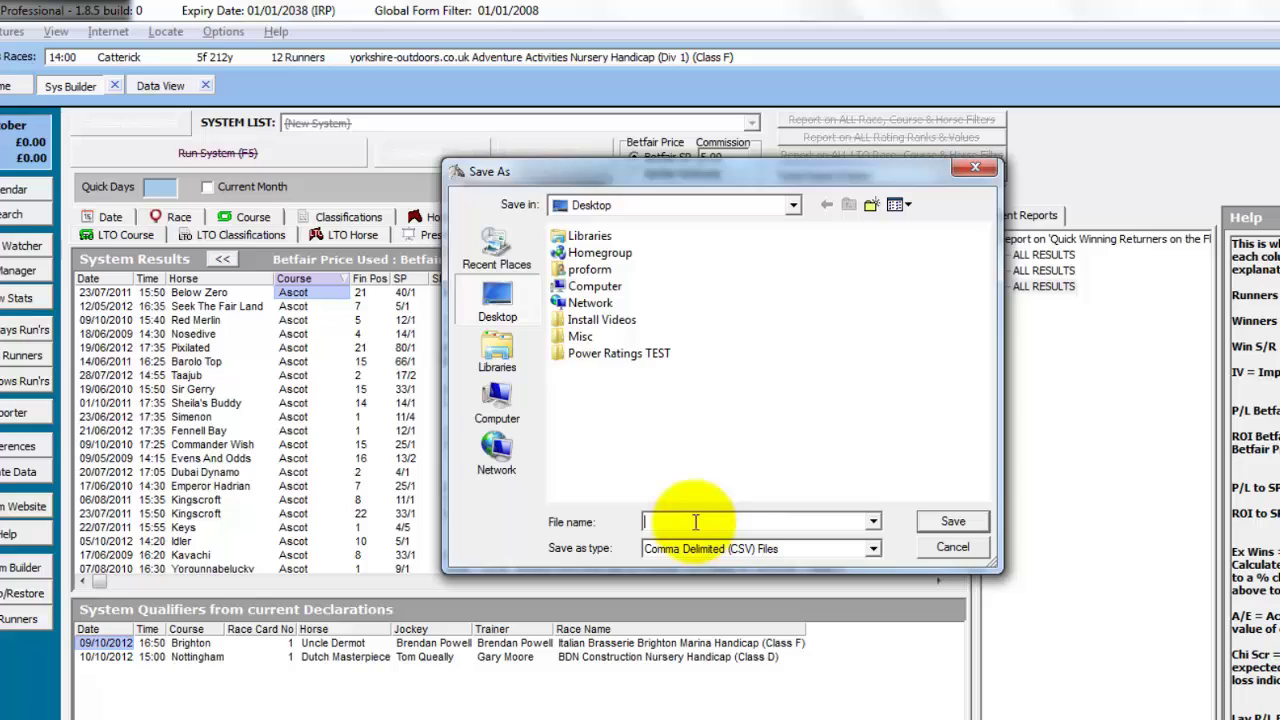
pyautogui.write('test')
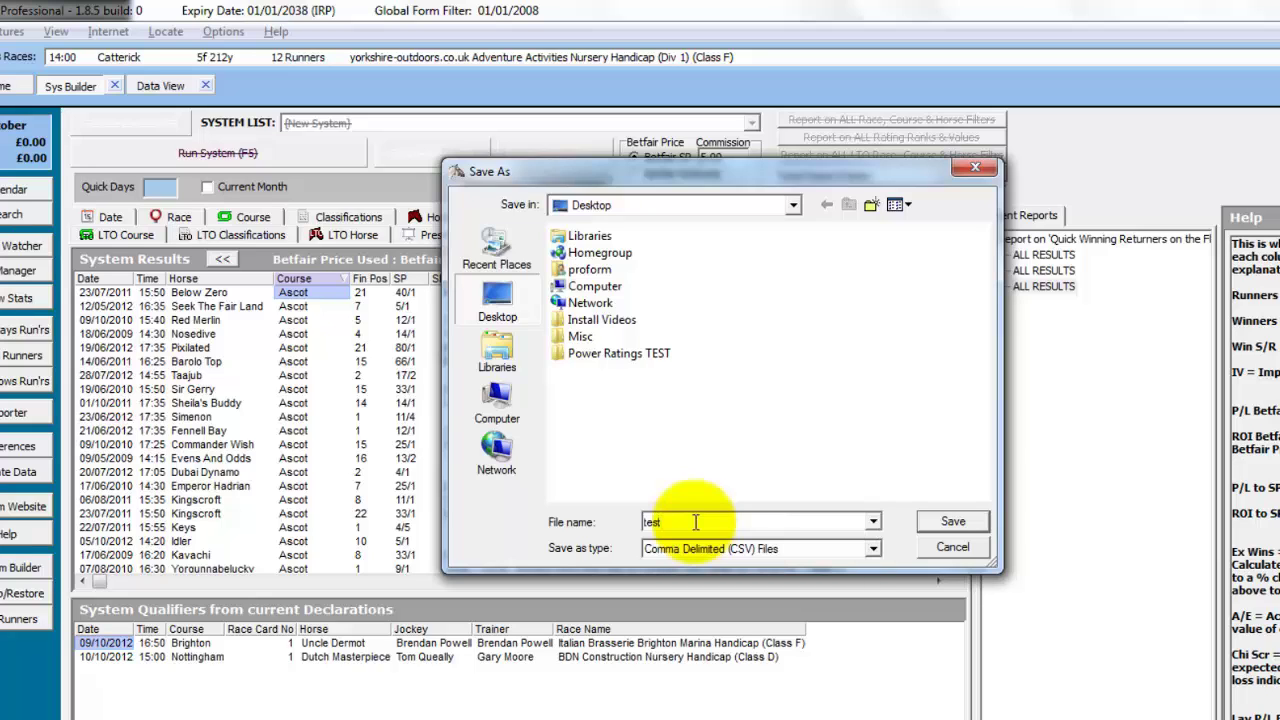
pyautogui.press('Return')
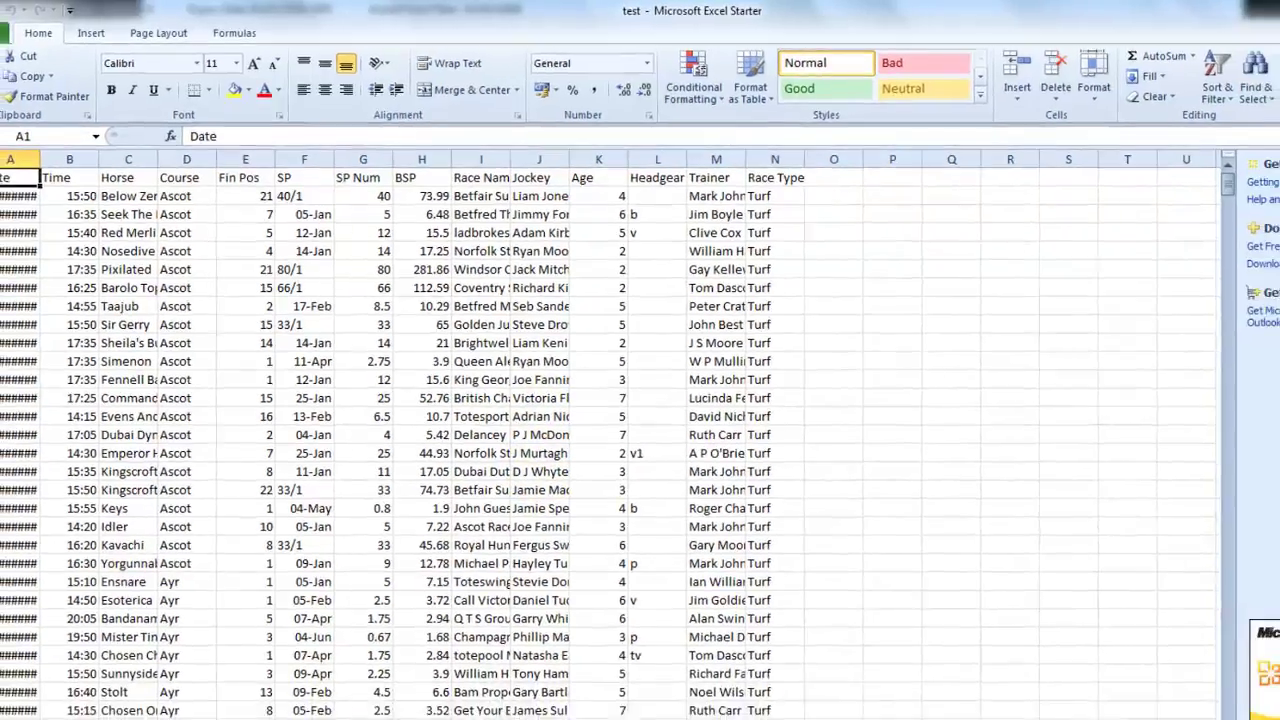
pyautogui.click(262, 712)
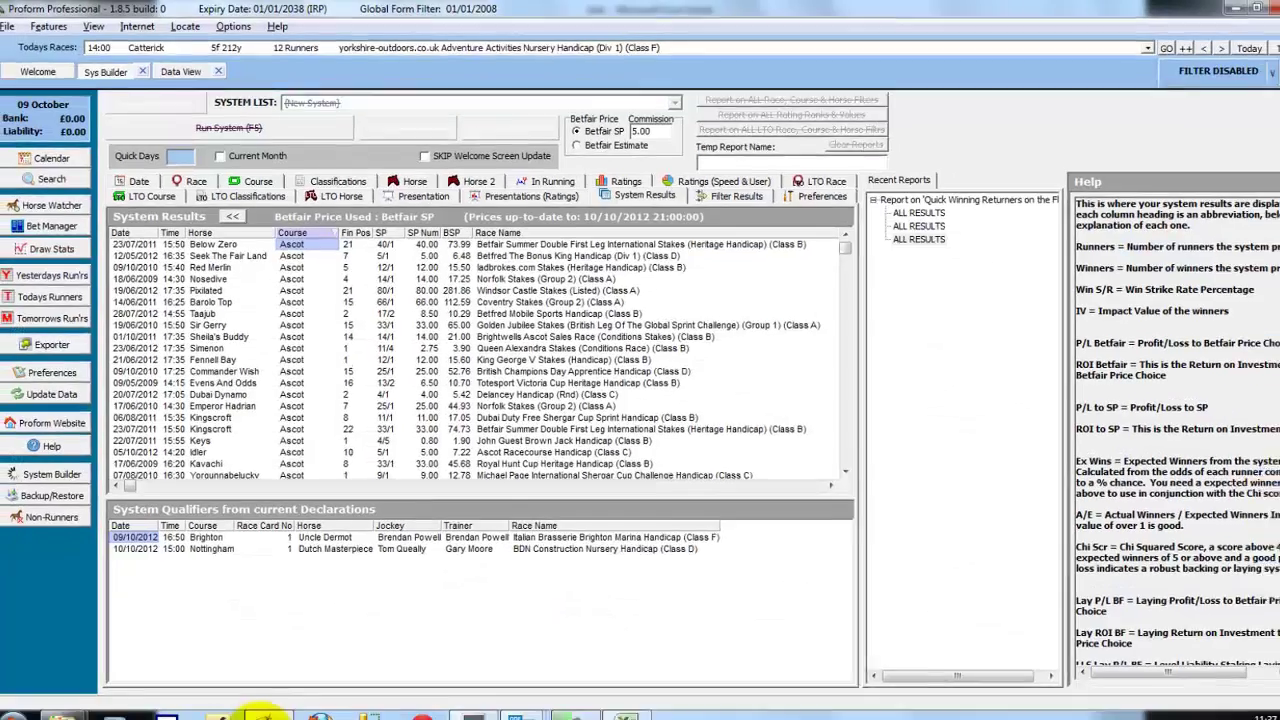